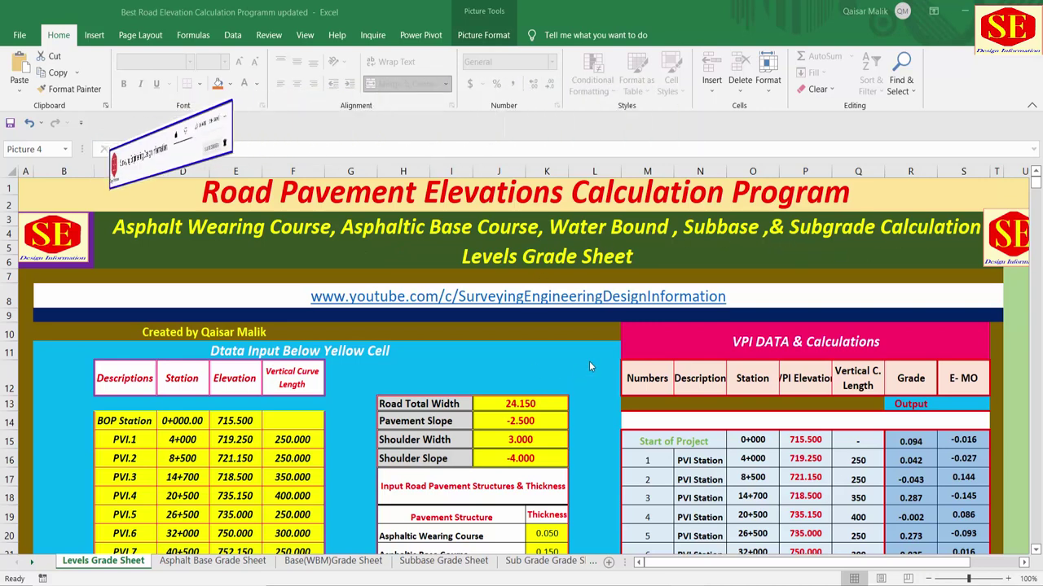
Scroll through the Levels Grade Sheet to review its input table and calculations
scroll(589, 361, "down", 1)
scroll(391, 356, "down", 1)
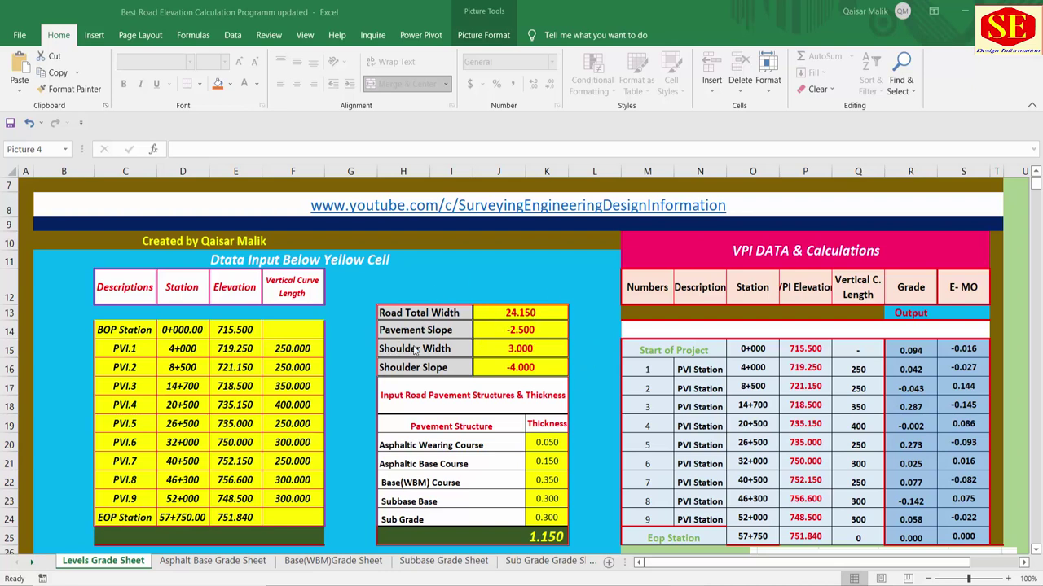
scroll(543, 368, "down", 1)
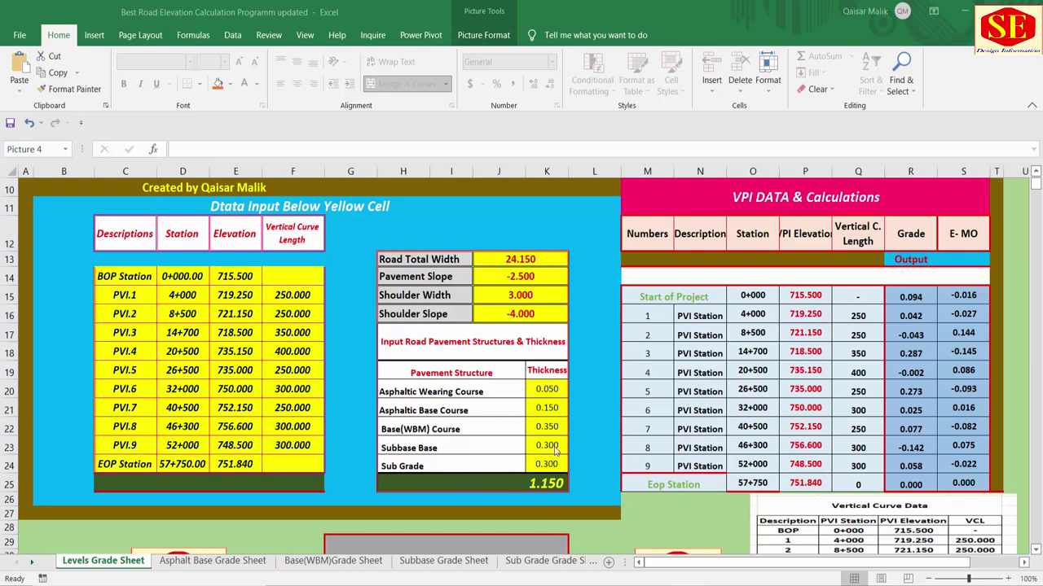
scroll(579, 408, "down", 1)
scroll(602, 371, "down", 1)
scroll(619, 342, "down", 1)
scroll(640, 301, "down", 2)
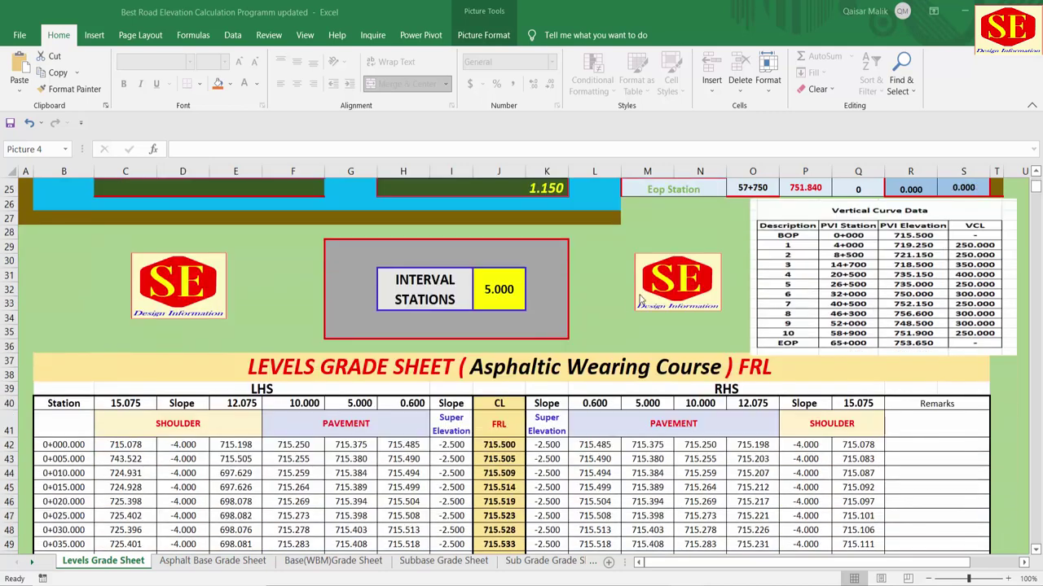
scroll(427, 391, "down", 1)
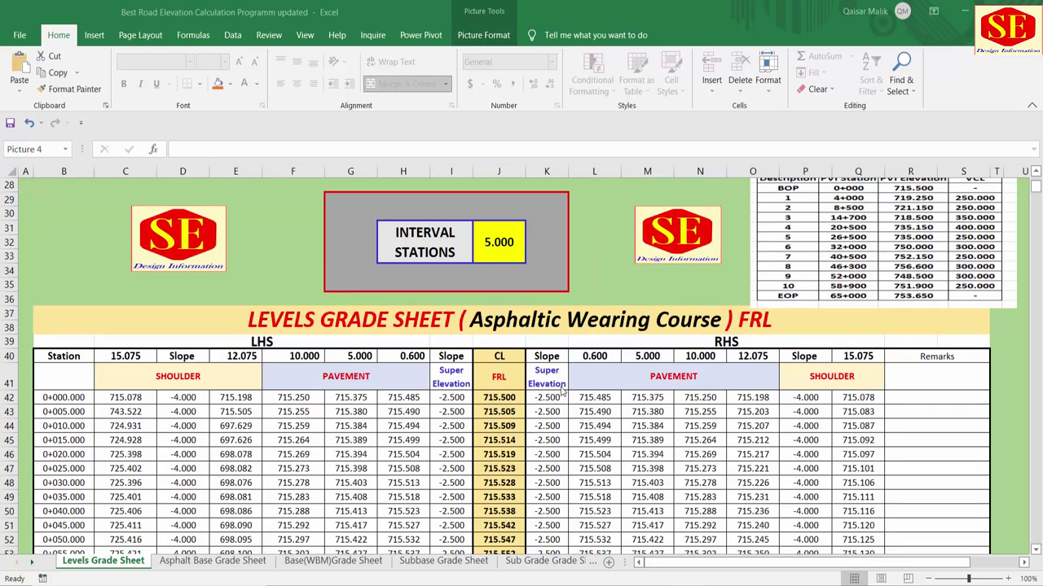
scroll(502, 469, "down", 1)
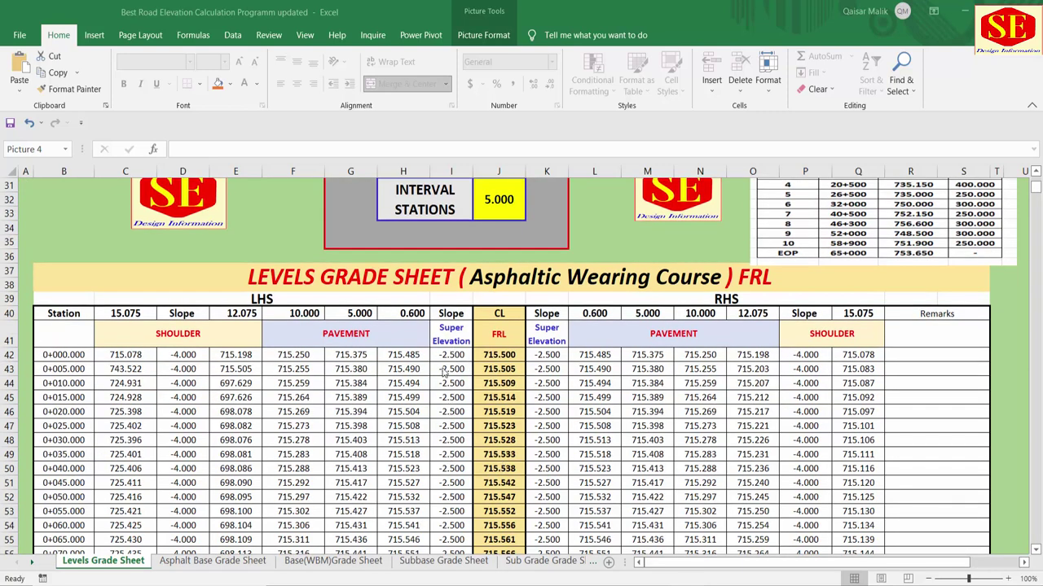
scroll(448, 383, "up", 4)
scroll(530, 285, "up", 1)
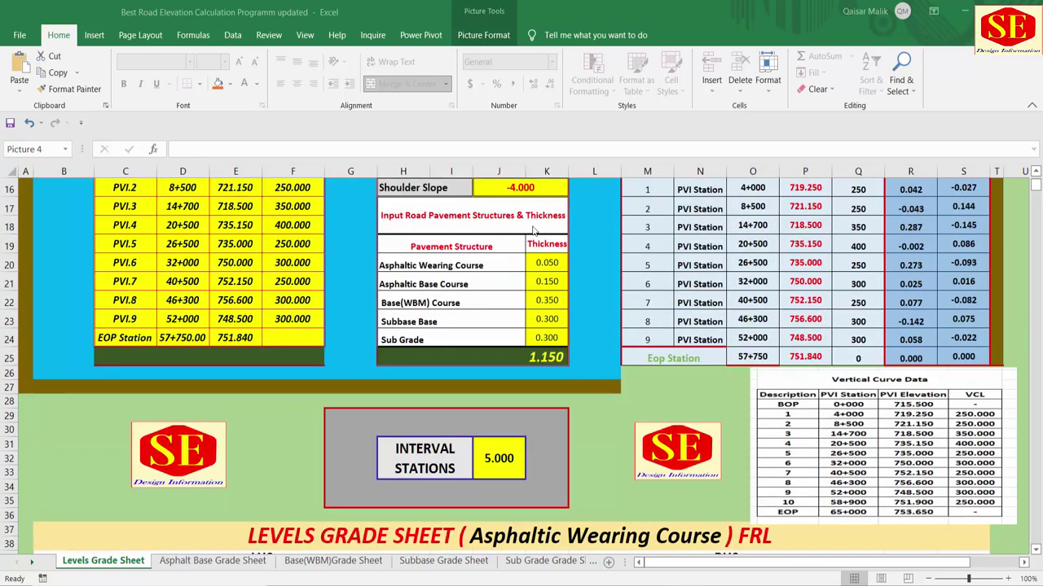
scroll(530, 226, "up", 1)
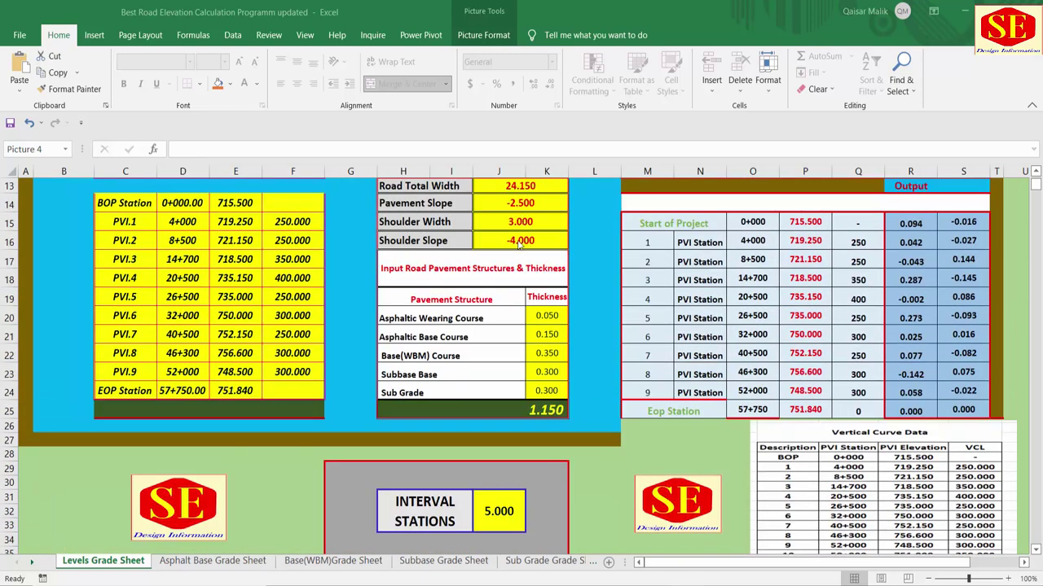
scroll(489, 285, "down", 3)
scroll(424, 367, "down", 2)
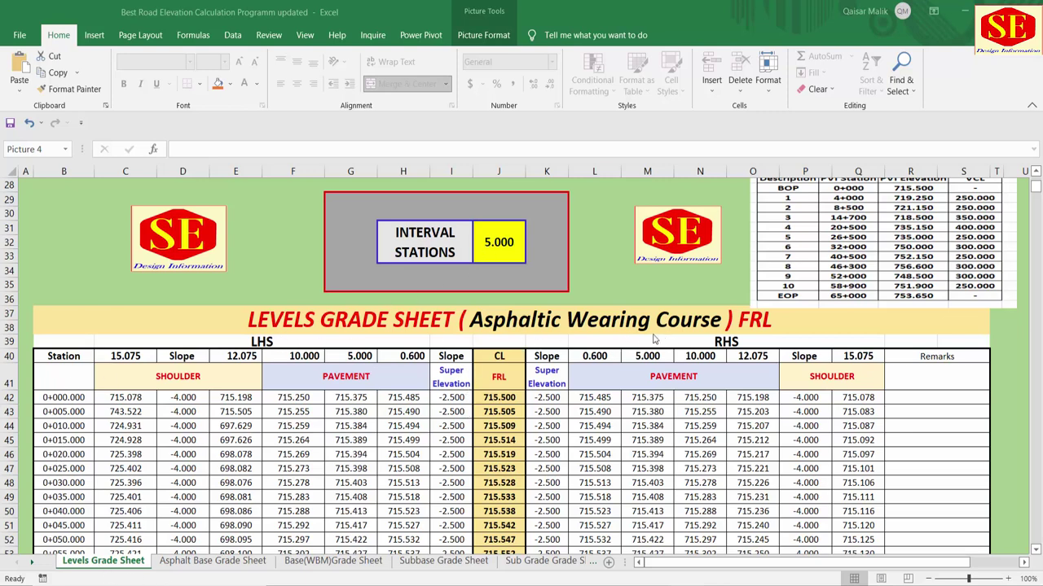
Look through the Asphalt Base, Base(WBM), Subbase, Sub Grade and Vertical Curve sheets, then return to Levels
left_click(204, 562)
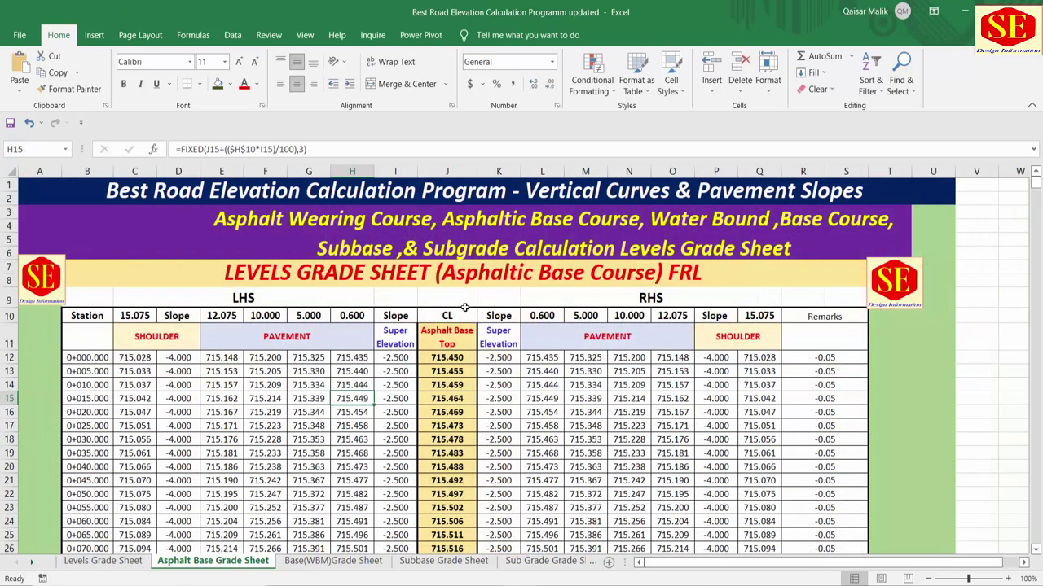
left_click(325, 564)
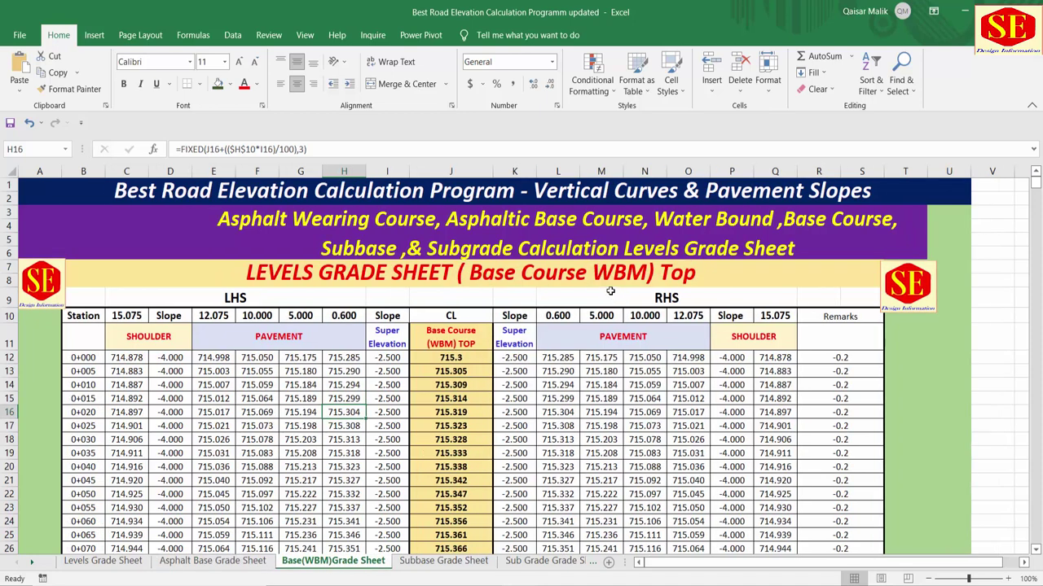
left_click(427, 564)
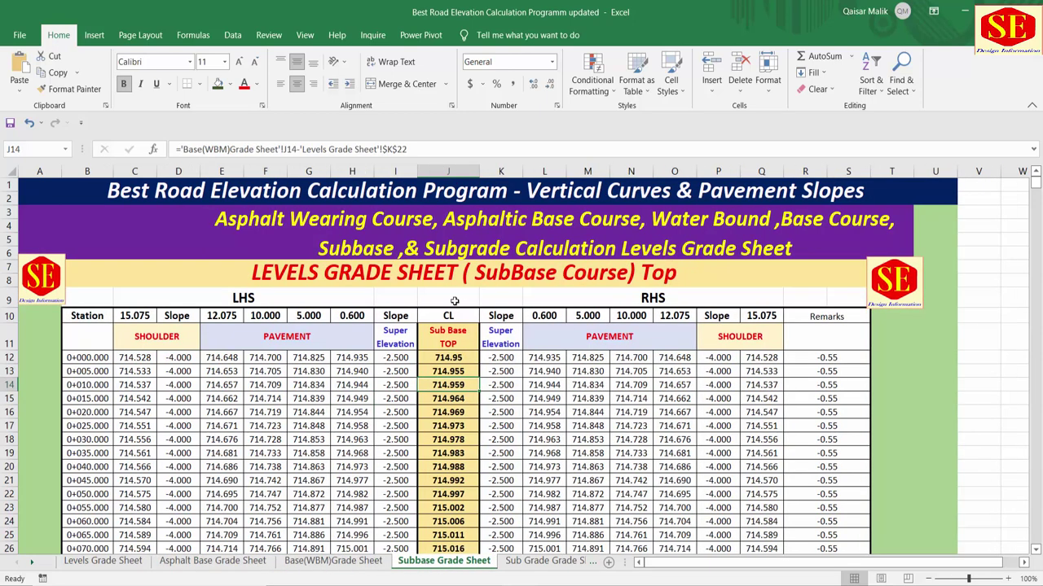
left_click(531, 564)
scroll(619, 313, "down", 1)
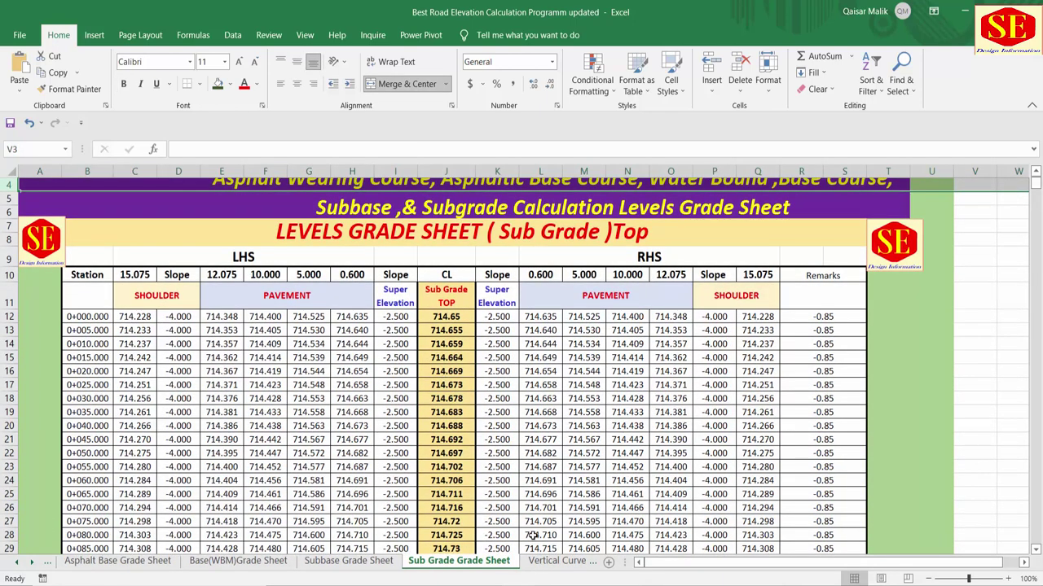
left_click(561, 561)
scroll(688, 378, "up", 12)
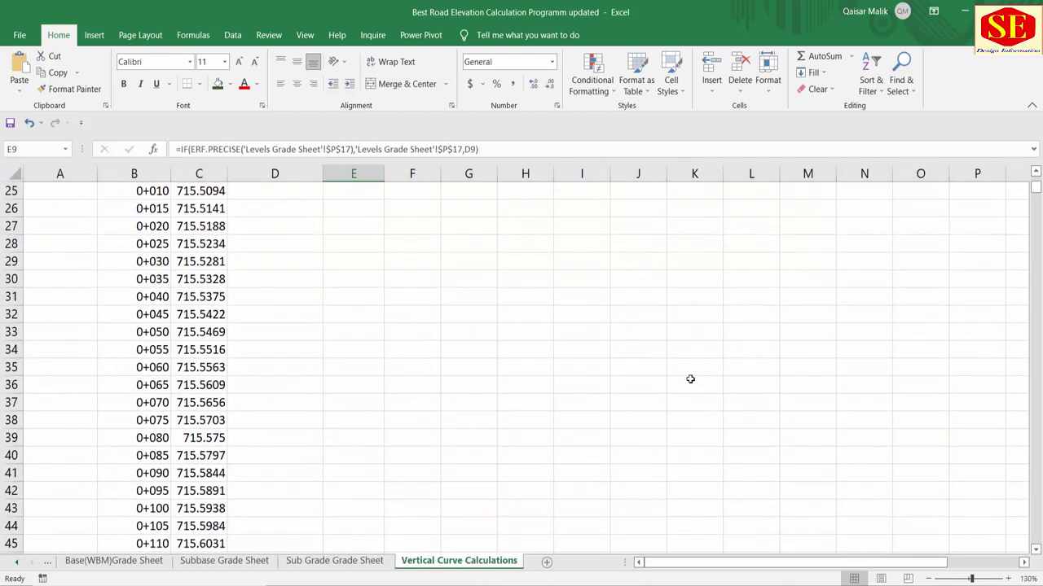
scroll(688, 378, "up", 8)
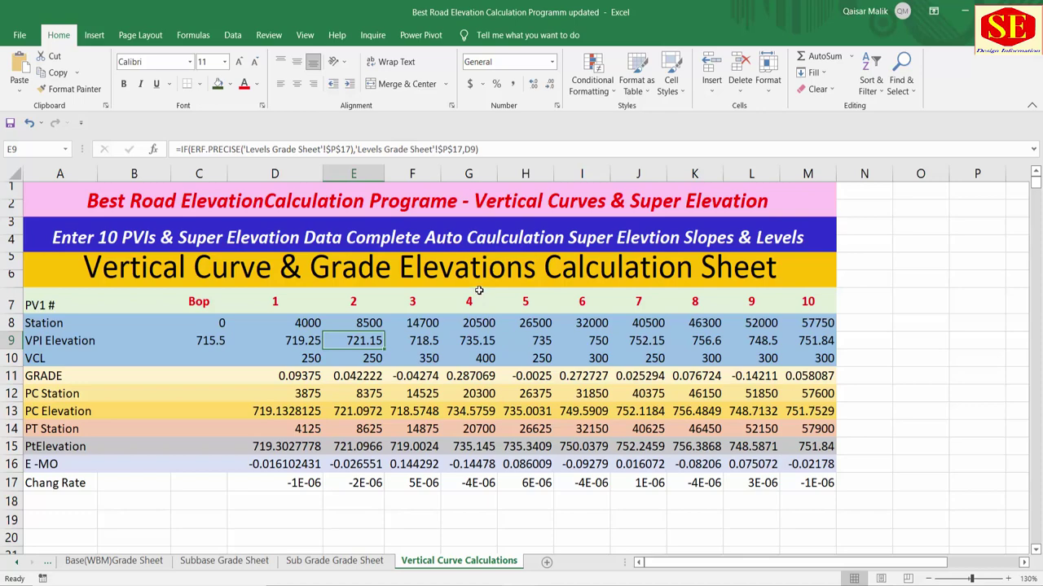
left_click(16, 563)
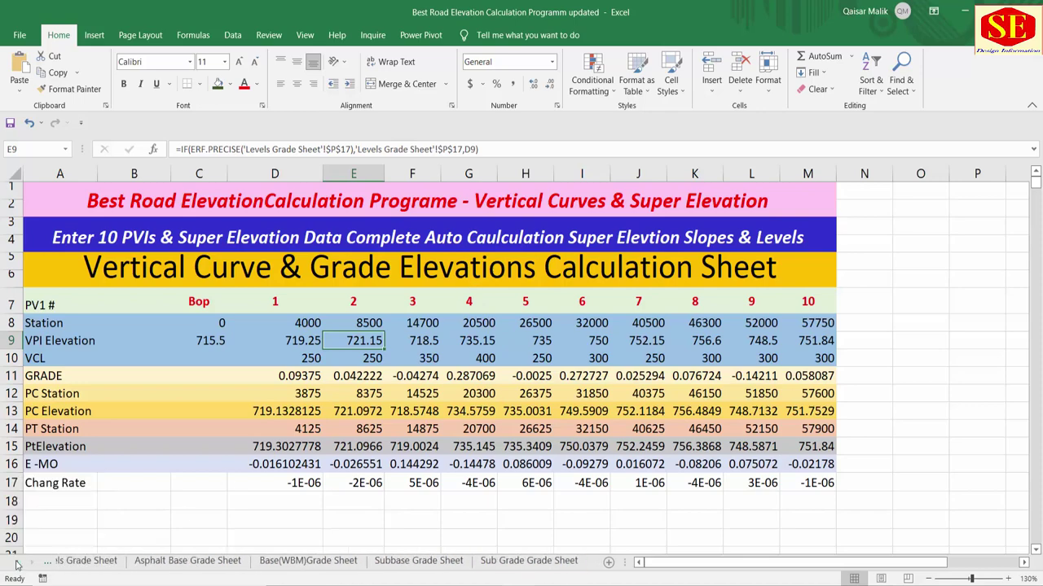
left_click(16, 563)
left_click(96, 561)
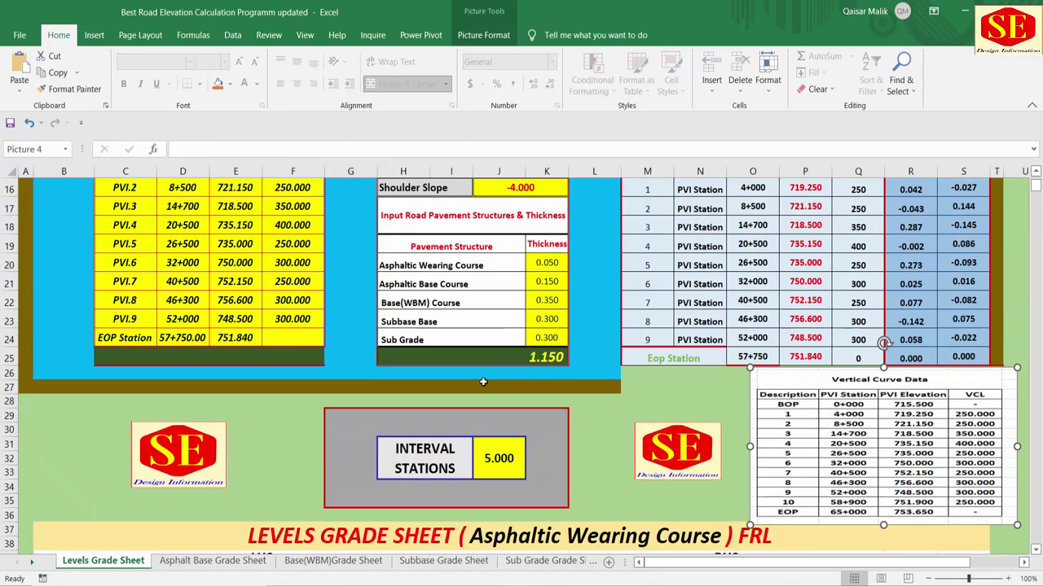
Scroll up and down the Levels Grade Sheet to review the computed levels
scroll(483, 381, "up", 1)
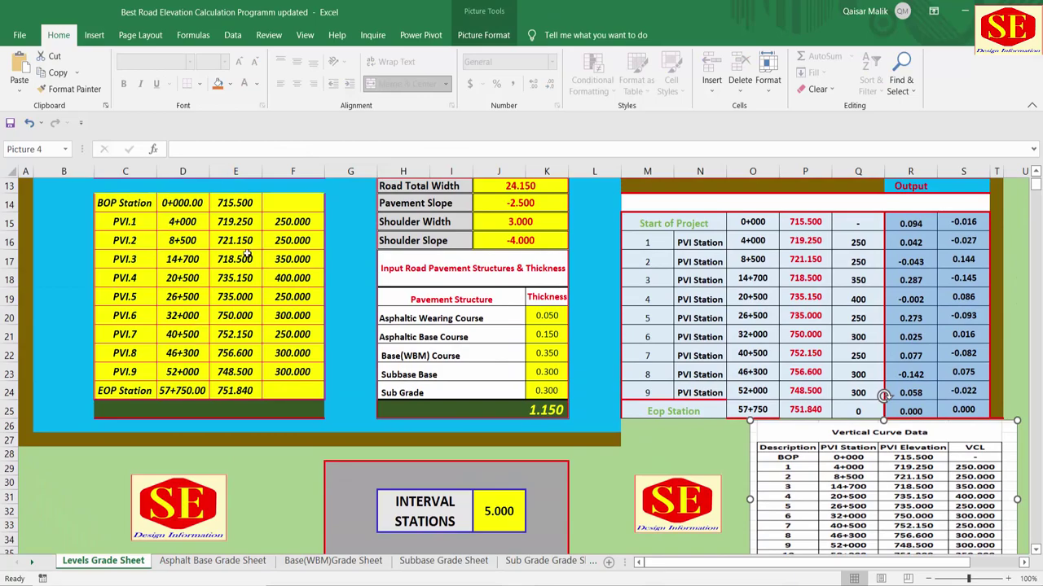
scroll(248, 322, "down", 6)
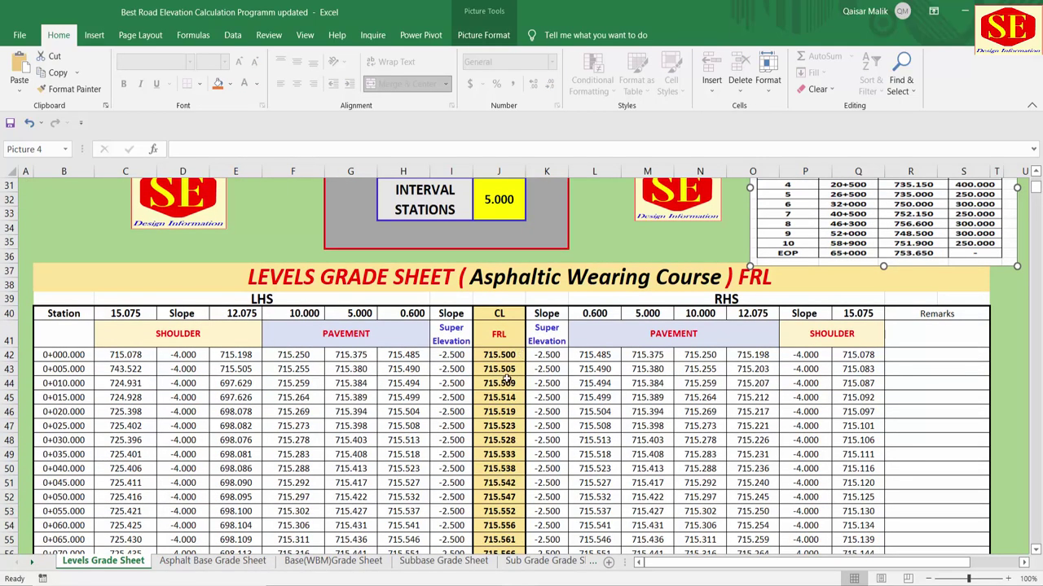
scroll(491, 371, "up", 5)
scroll(298, 320, "down", 5)
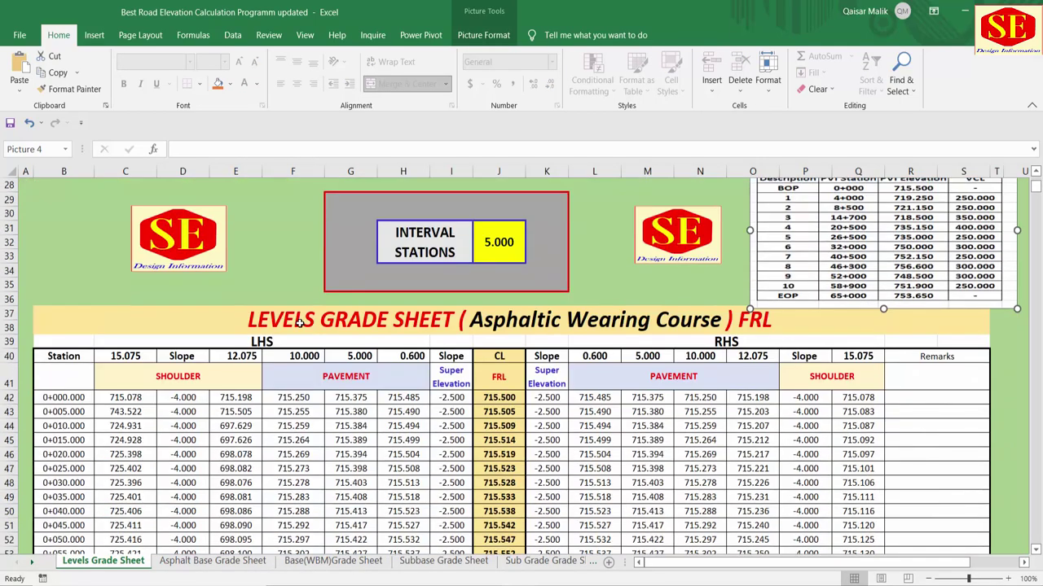
scroll(403, 432, "down", 5)
scroll(403, 426, "down", 7)
scroll(401, 418, "down", 11)
scroll(402, 418, "down", 7)
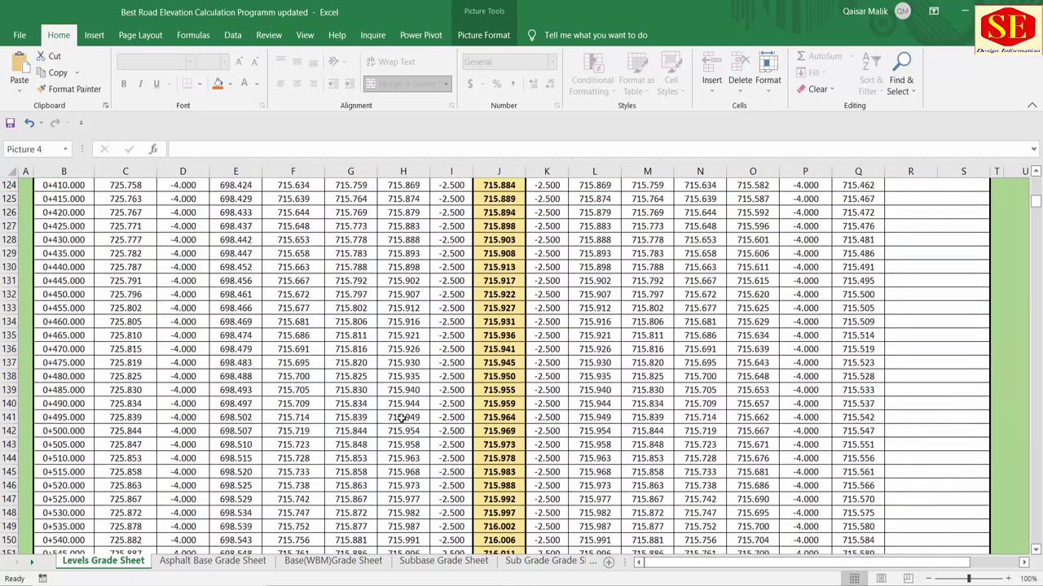
scroll(402, 418, "down", 6)
scroll(403, 419, "down", 8)
scroll(402, 417, "down", 7)
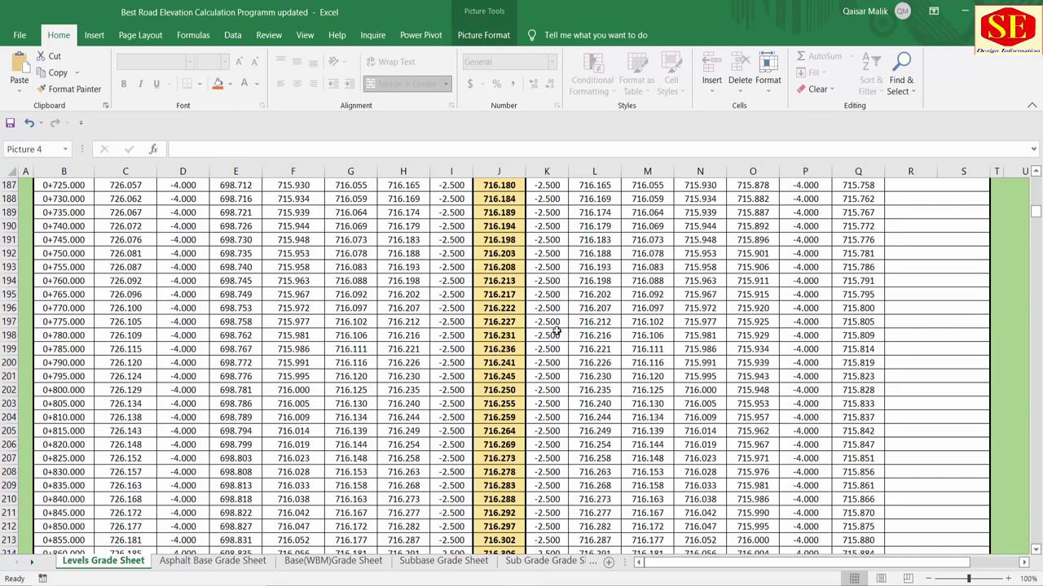
scroll(640, 298, "up", 3)
scroll(635, 299, "up", 12)
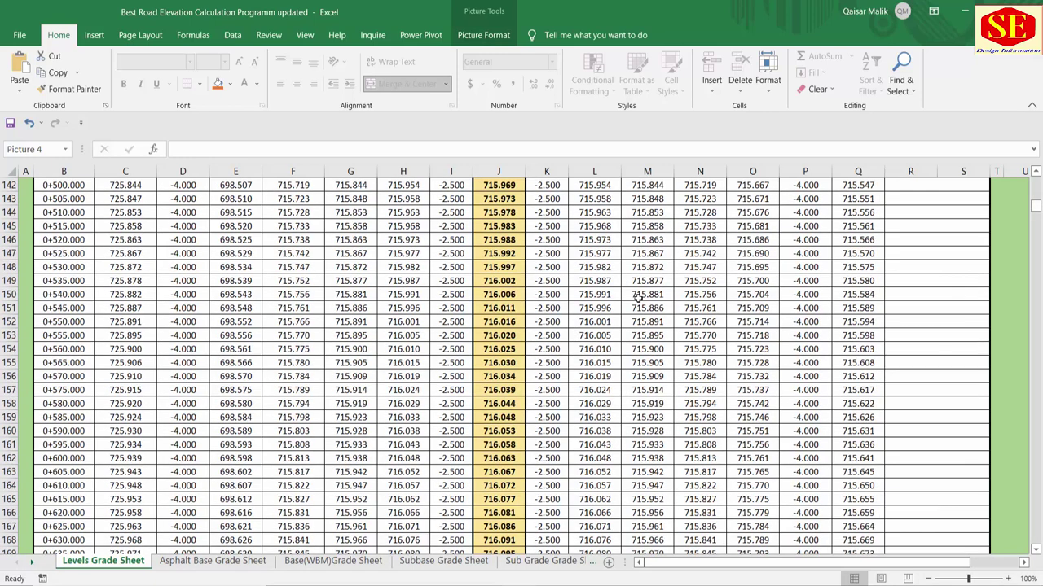
scroll(640, 298, "up", 8)
scroll(642, 287, "up", 6)
scroll(643, 287, "up", 15)
scroll(643, 286, "up", 5)
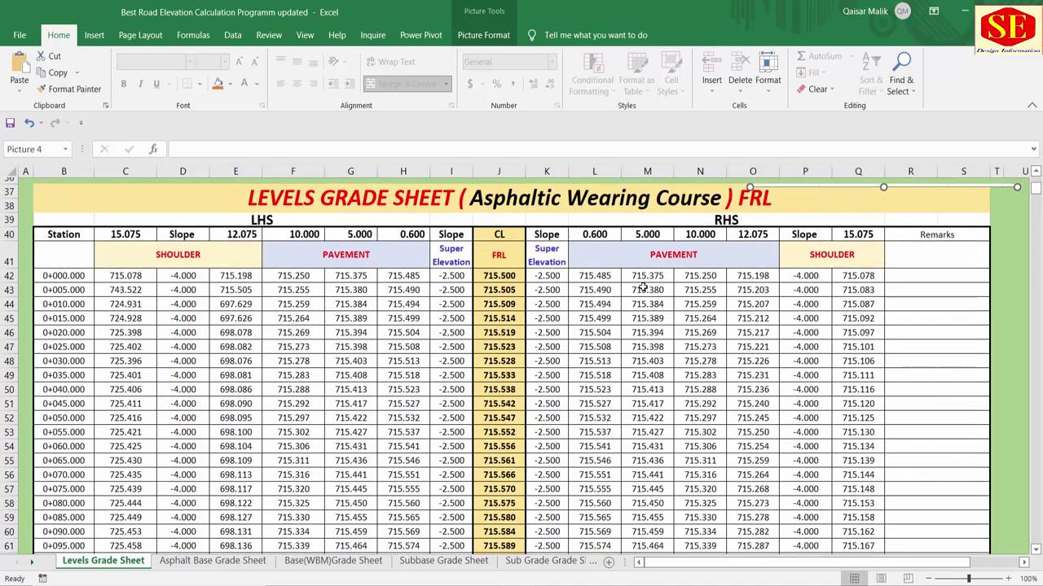
scroll(642, 287, "up", 10)
scroll(643, 287, "up", 4)
scroll(473, 320, "down", 1)
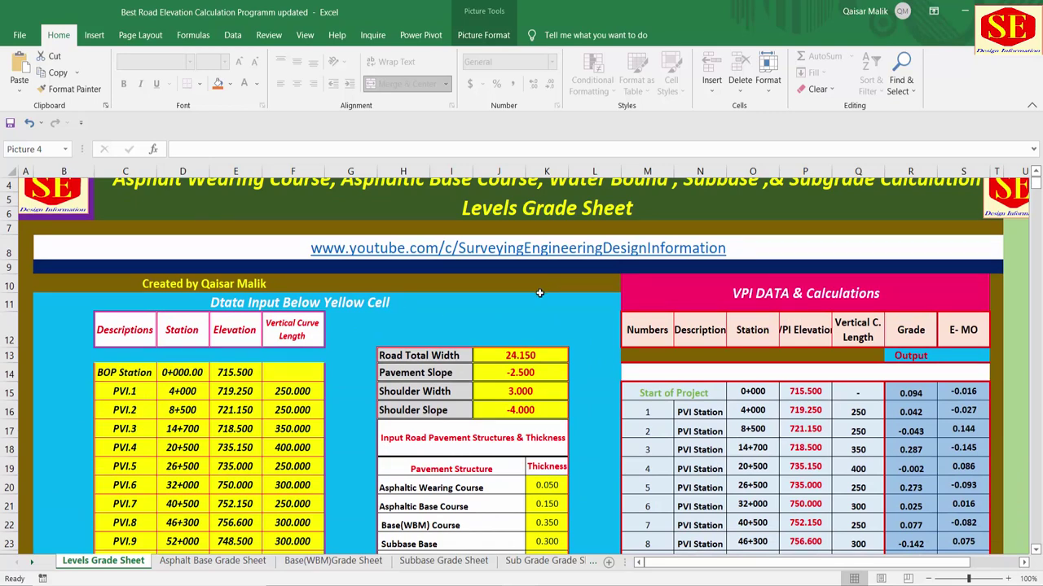
scroll(426, 272, "down", 1)
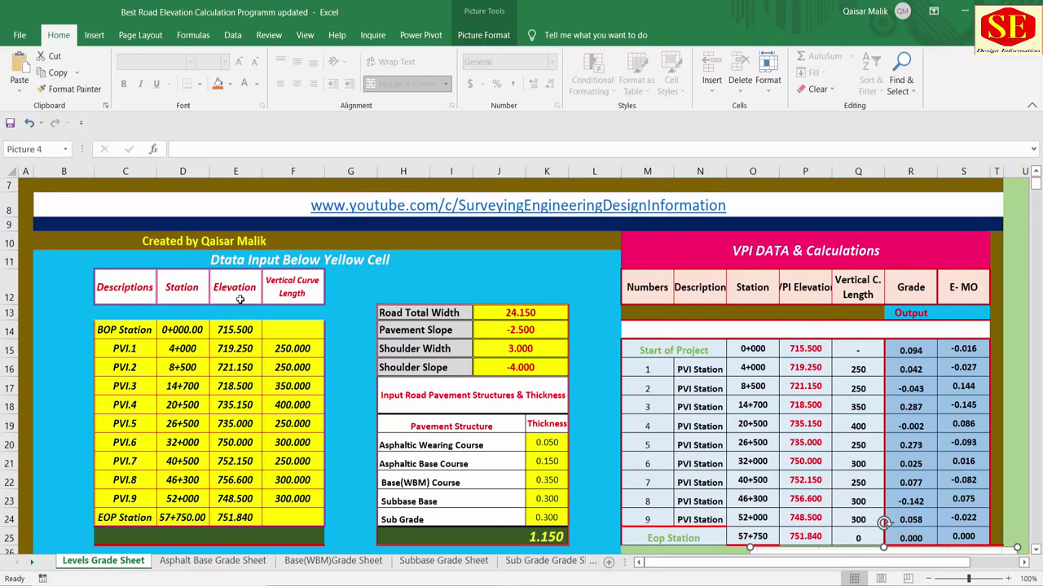
scroll(291, 293, "down", 1)
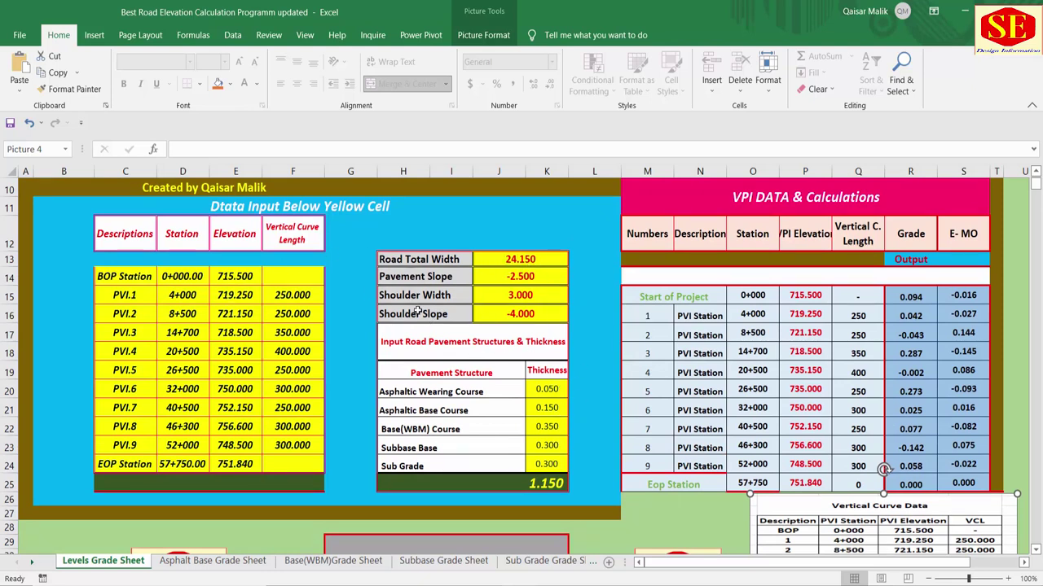
scroll(420, 310, "down", 3)
Check the 5.000 interval stations value and the BOP (C14) and EOP (C24) station cells
left_click(497, 403)
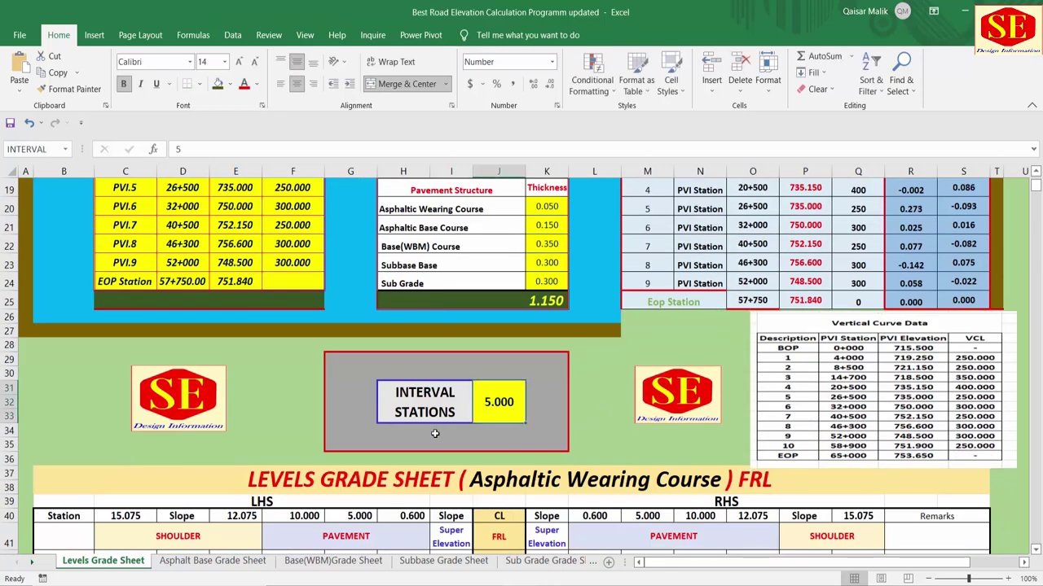
scroll(500, 410, "up", 3)
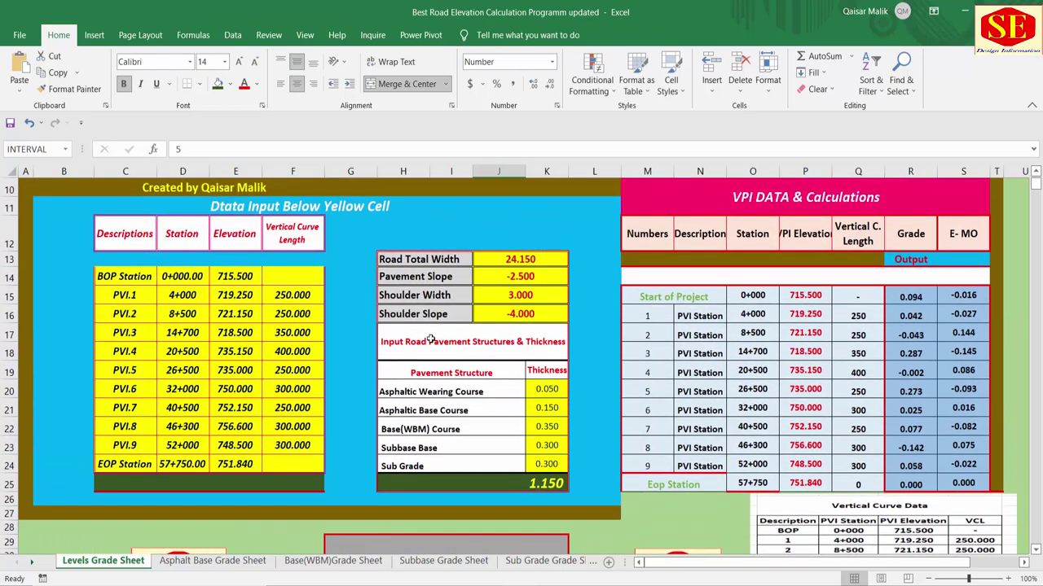
left_click(123, 278)
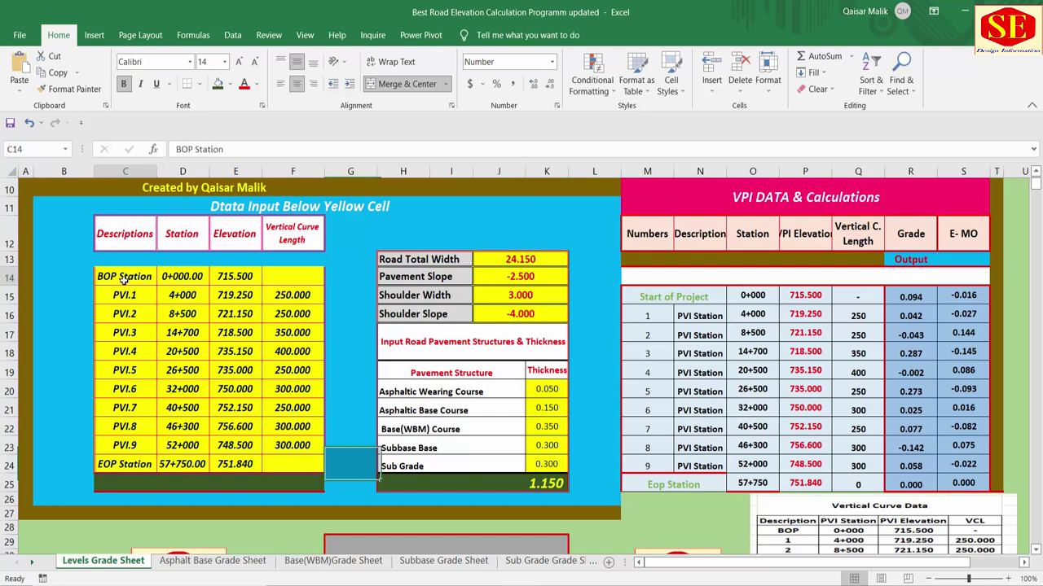
left_click(130, 466)
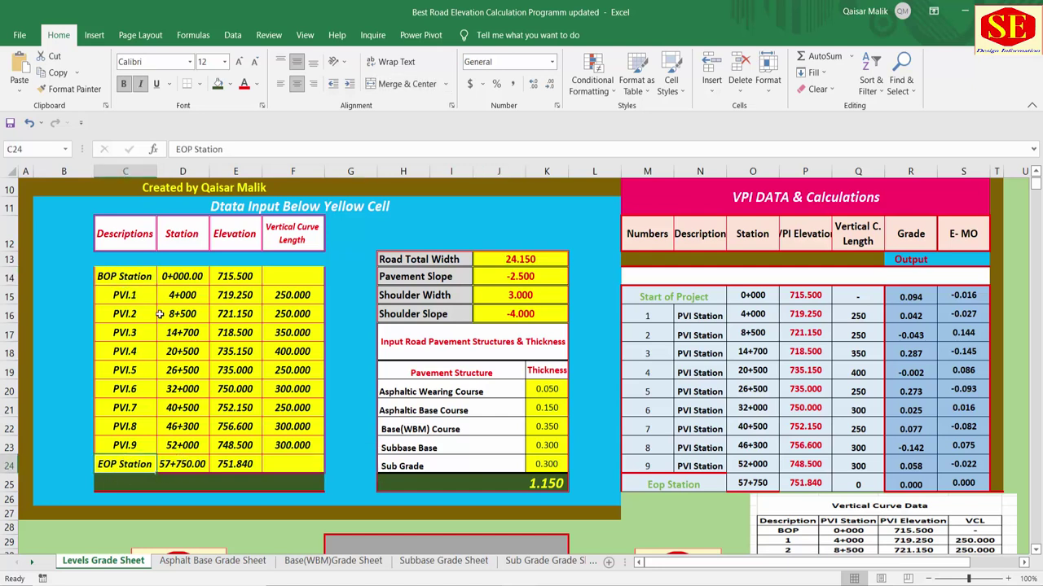
Step through the PVI entries and check PVI.1's station 4+000, elevation 719.25 and curve length
left_click(136, 298)
key("Down")
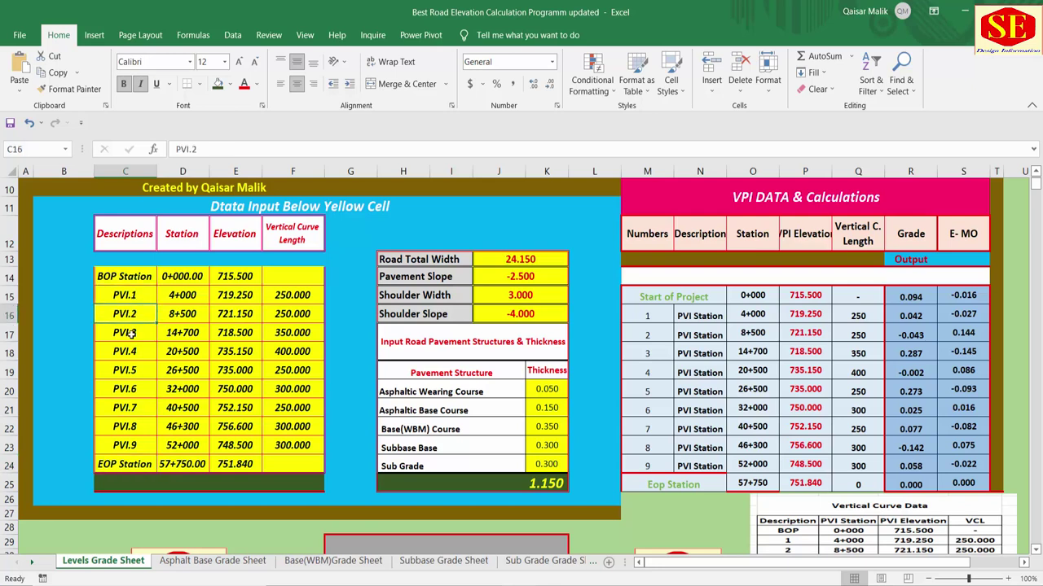
key("Down")
key("Down")
key("Down")
key("Down")
key("Down")
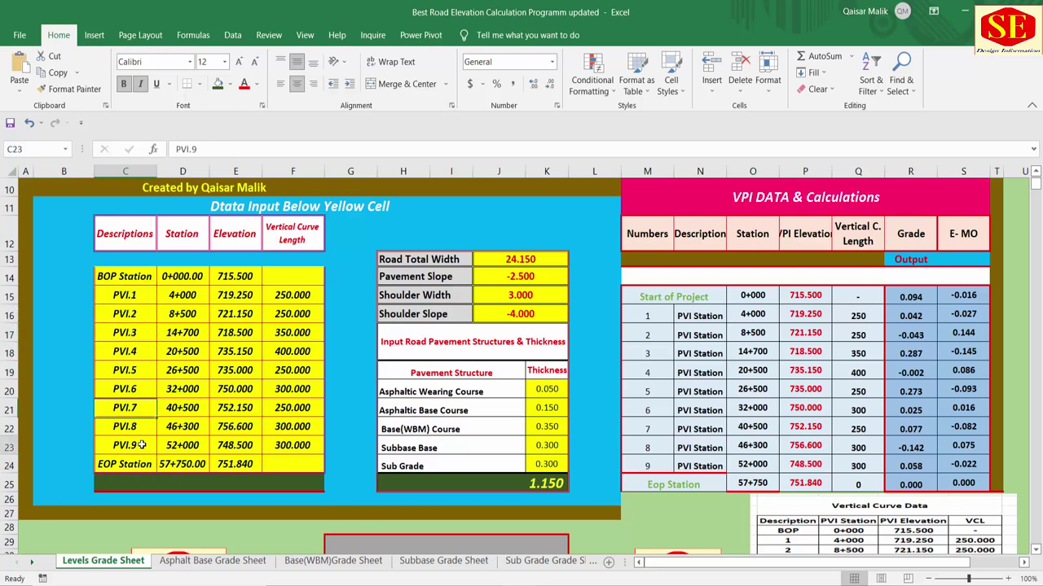
key("Down")
key("Down")
left_click(182, 298)
left_click(242, 299)
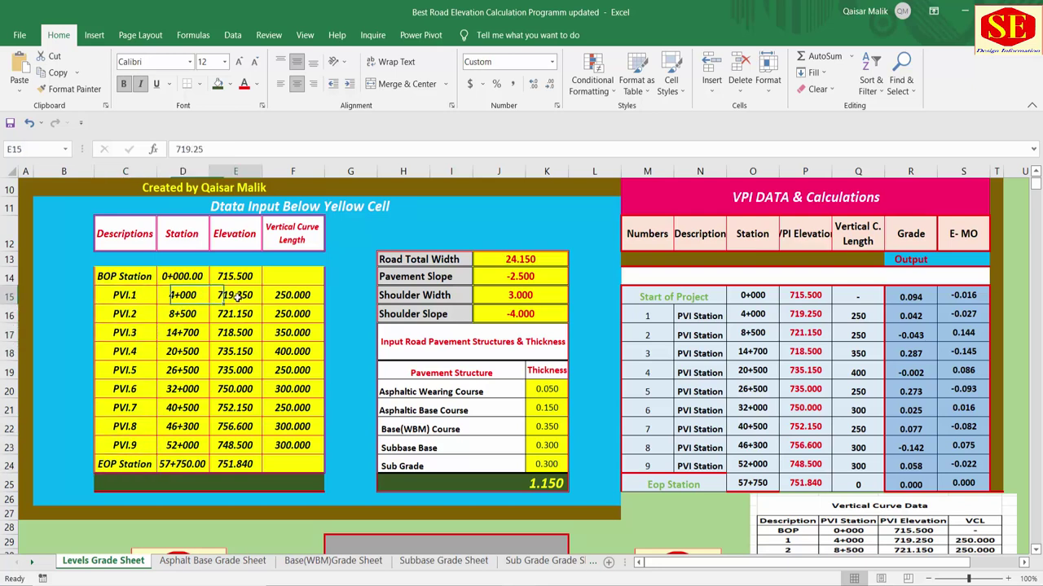
left_click(287, 300)
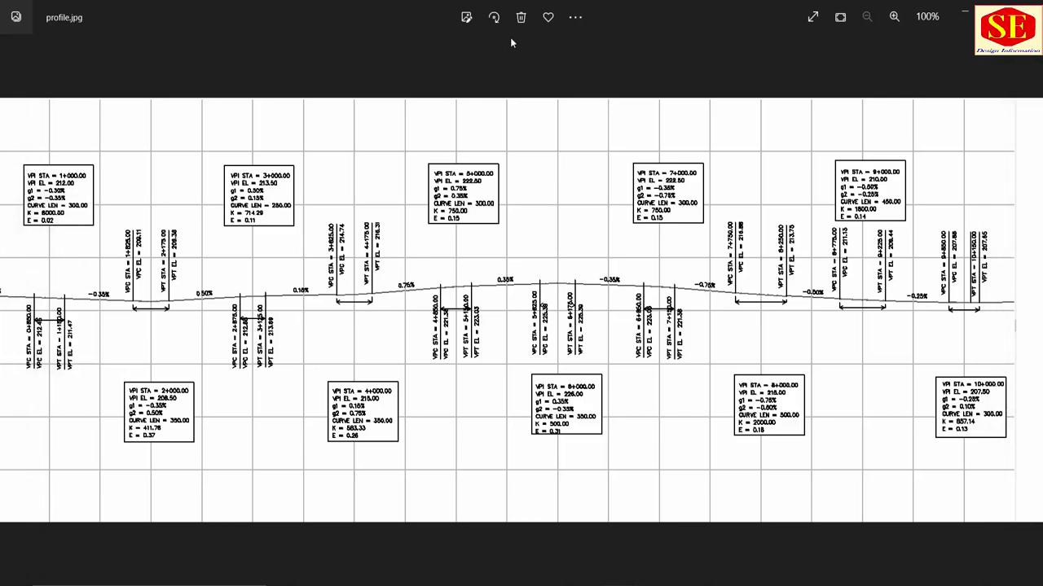
Zoom into the profile drawing and pan across the 7+000 and 9+000 VPI data boxes
left_click(894, 16)
left_click(893, 17)
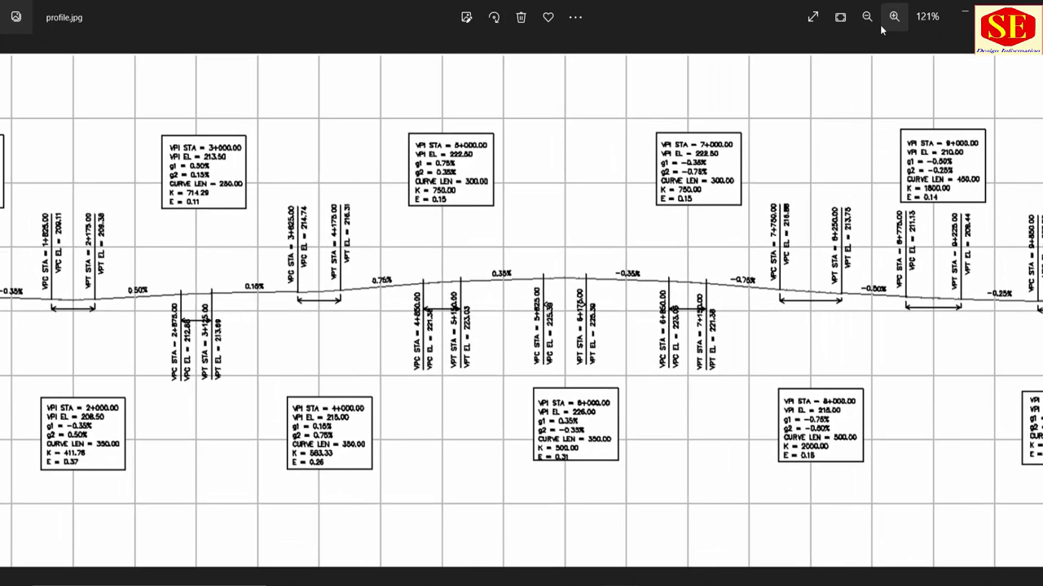
scroll(401, 147, "up", 2)
scroll(411, 138, "up", 2)
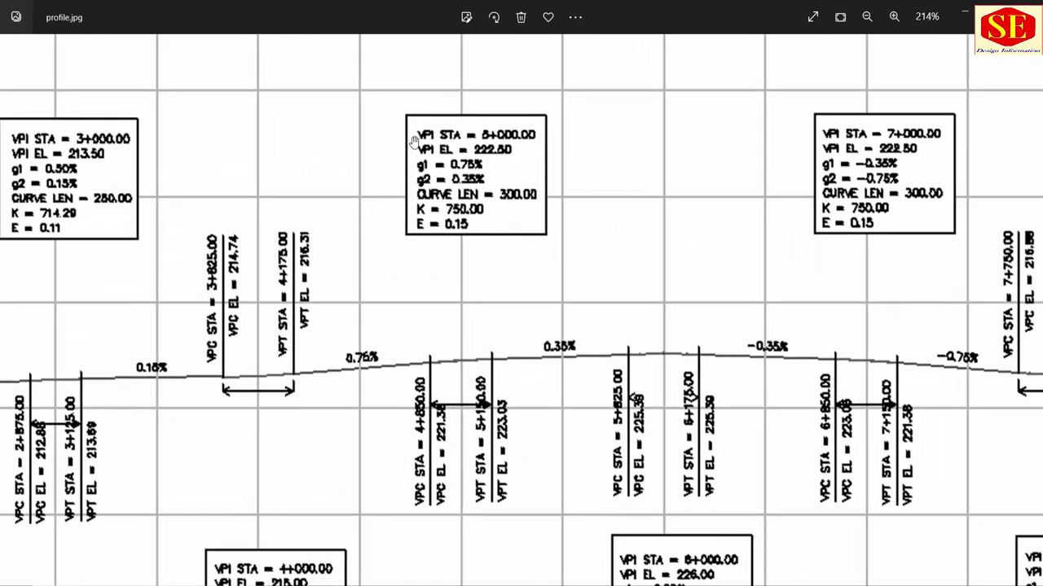
scroll(423, 139, "up", 2)
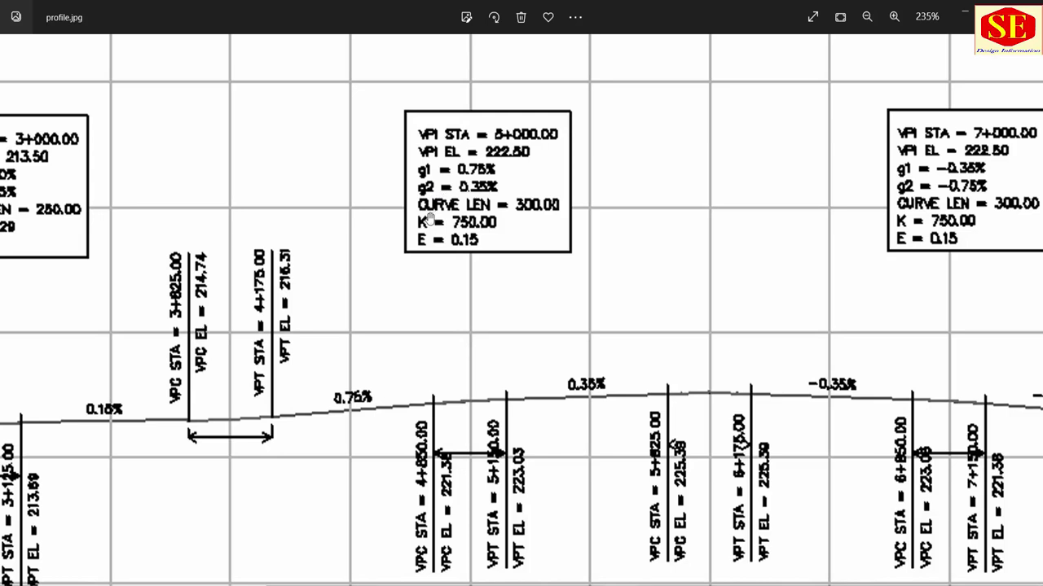
left_click_drag(851, 272, 468, 312)
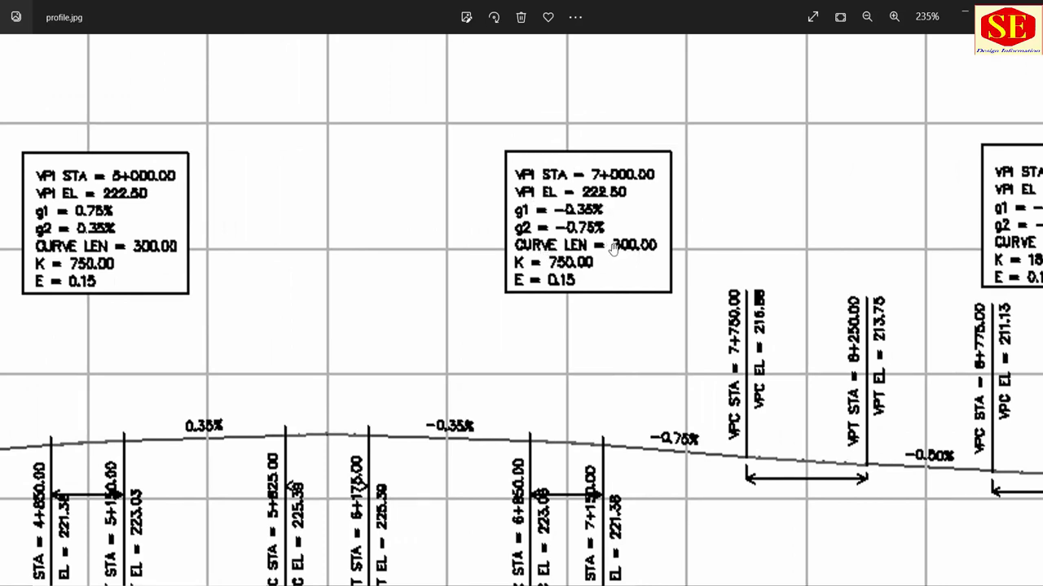
left_click_drag(615, 251, 213, 290)
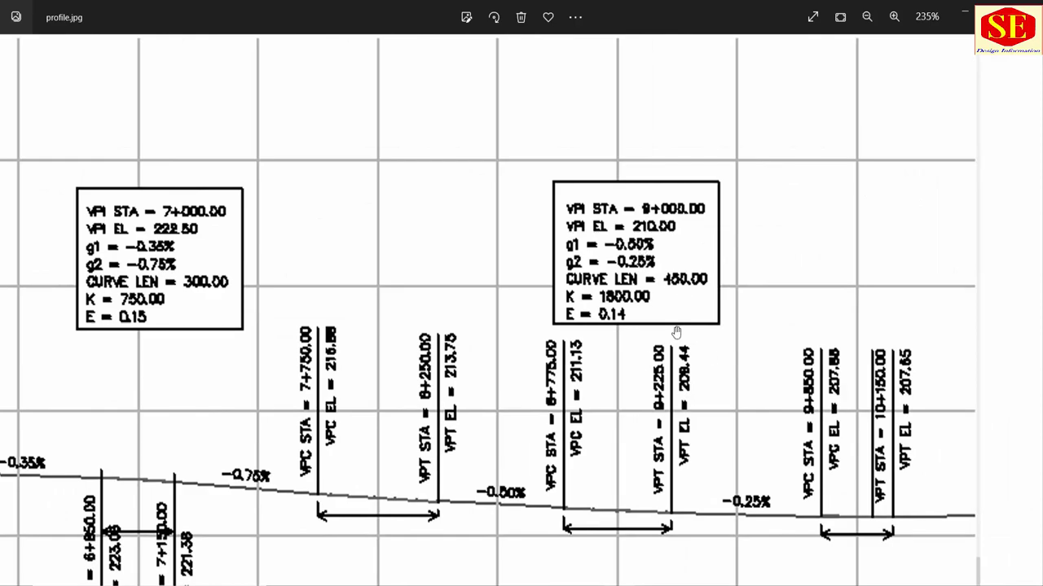
scroll(710, 274, "down", 5)
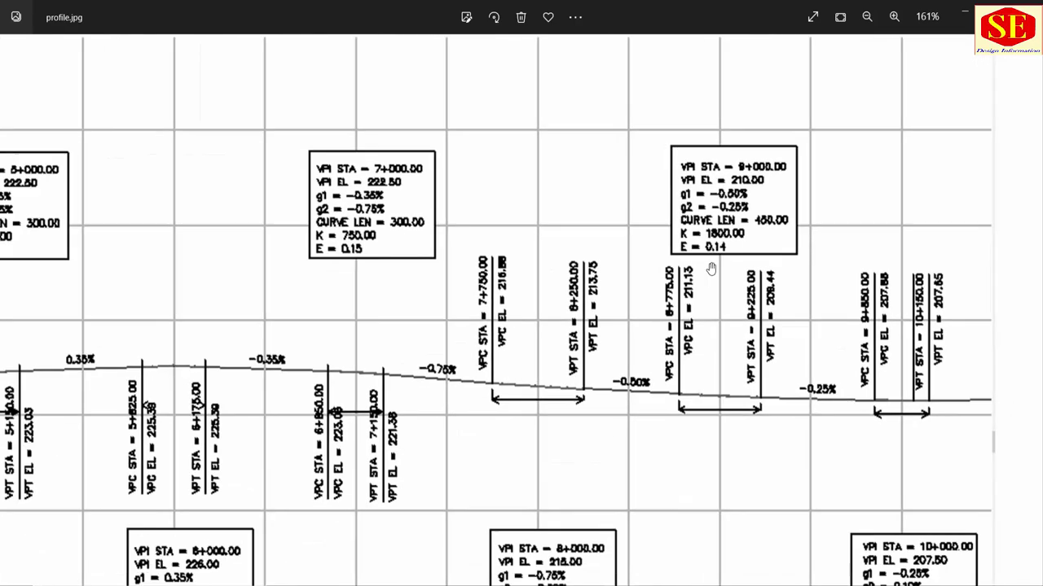
scroll(711, 269, "down", 2)
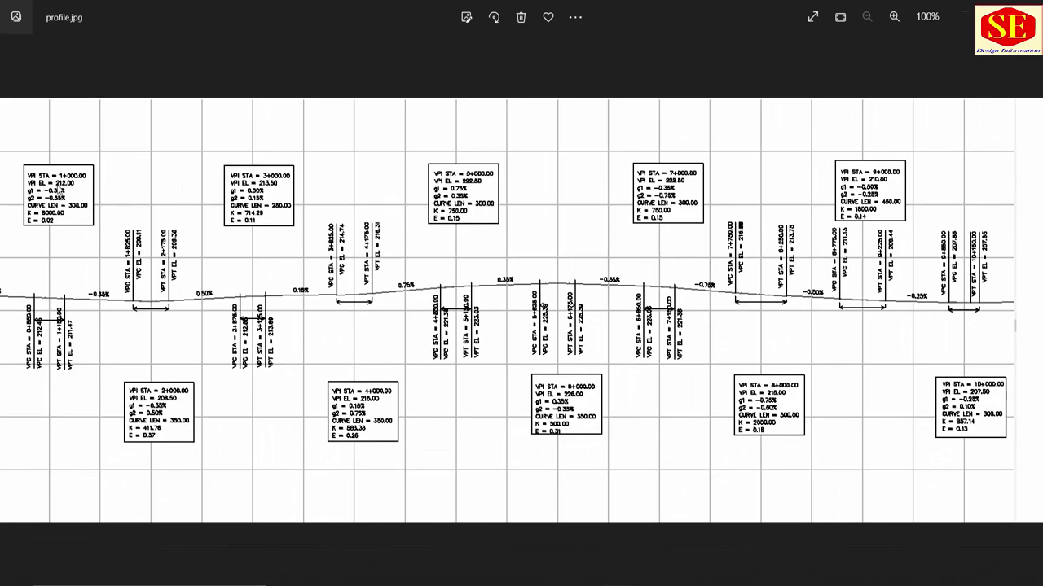
scroll(51, 150, "up", 4)
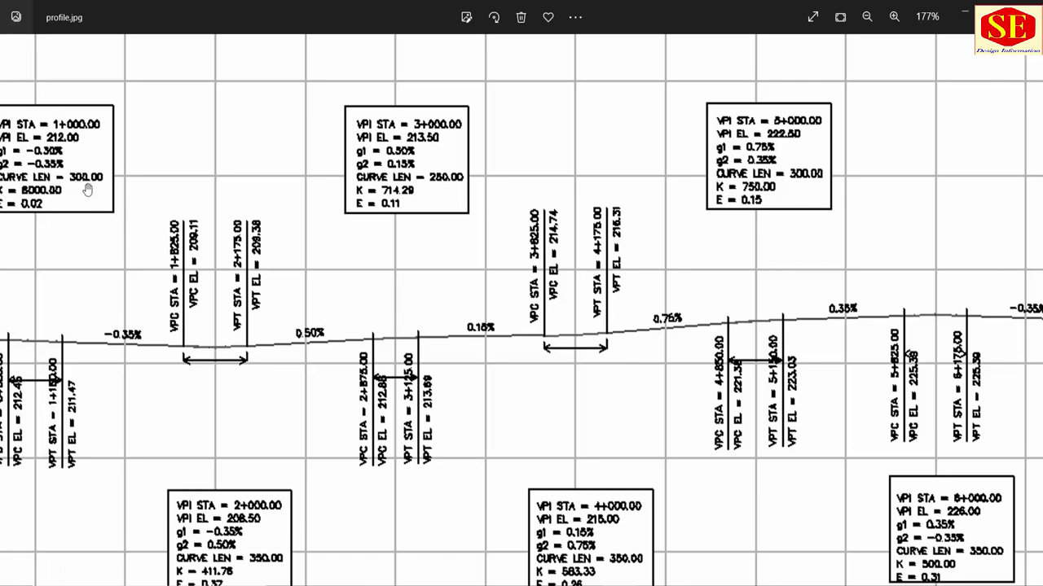
left_click_drag(319, 465, 371, 312)
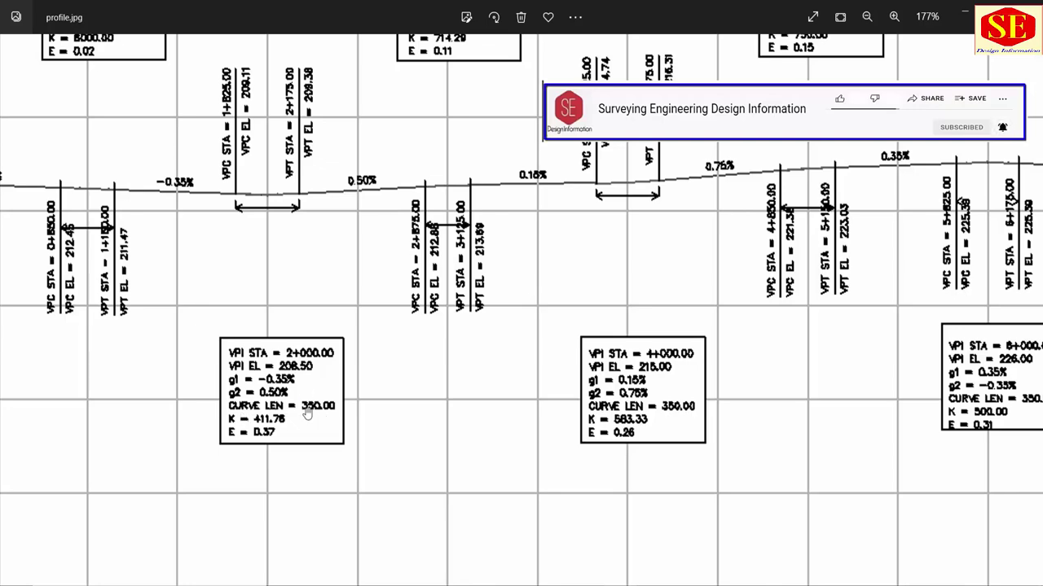
scroll(419, 428, "down", 3)
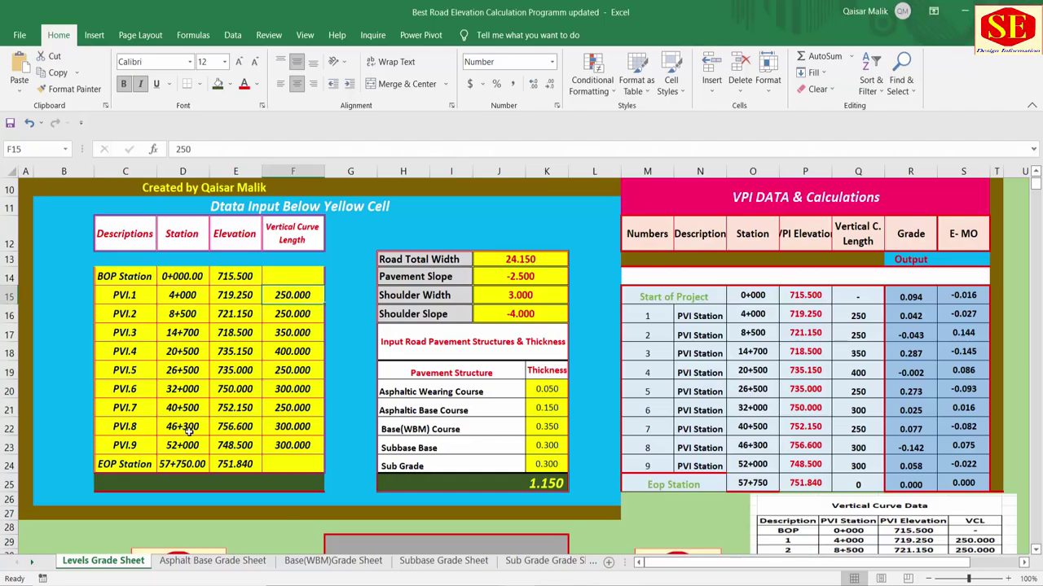
Check the PVI.4 elevation 735.15 and select the Shoulder Slope value
left_click(236, 355)
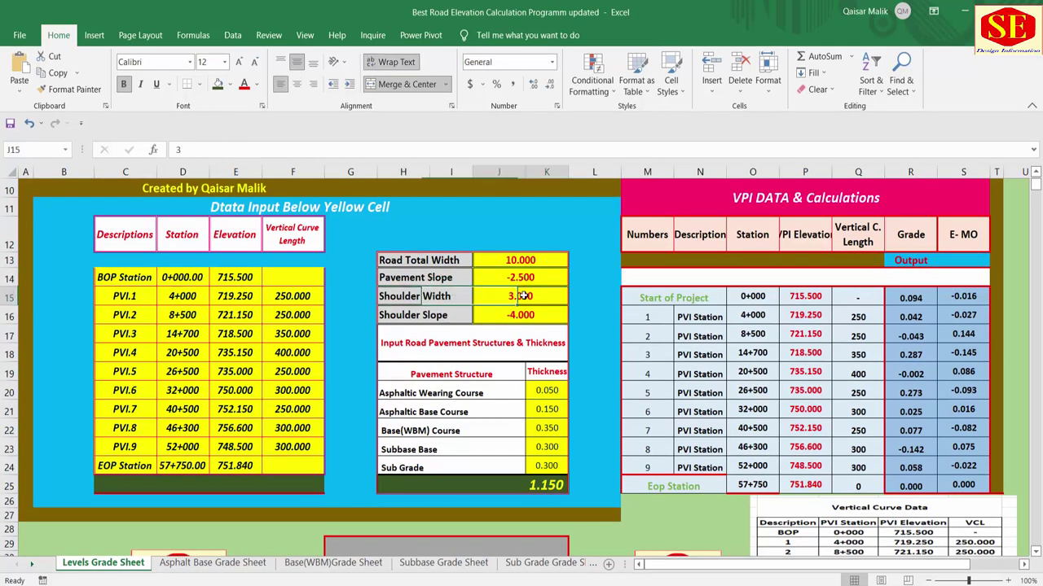
left_click(524, 314)
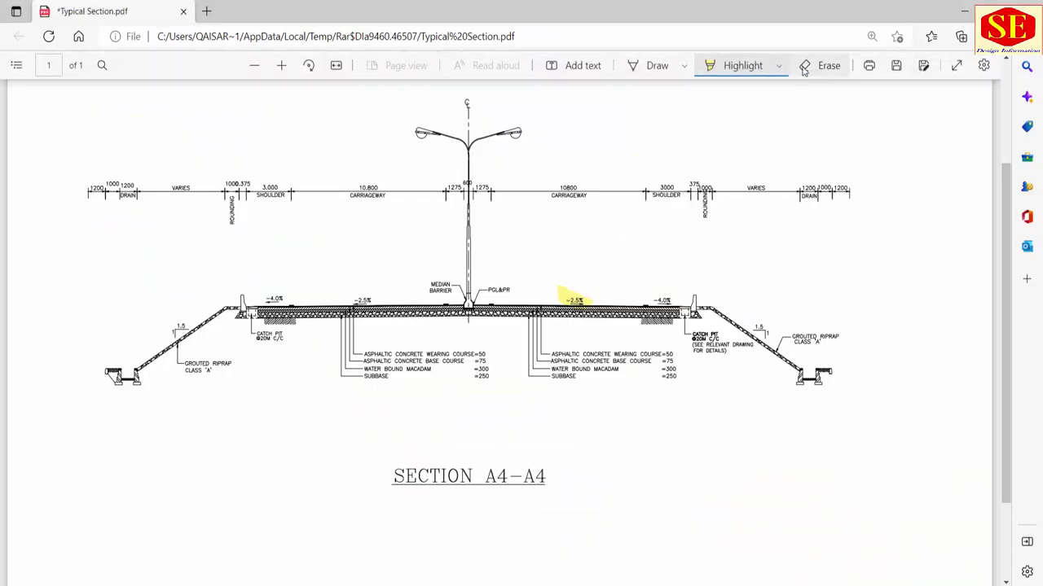
Erase the stray highlight, then highlight both CARRIAGEWAY widths and both -2.5% slope labels
left_click(821, 67)
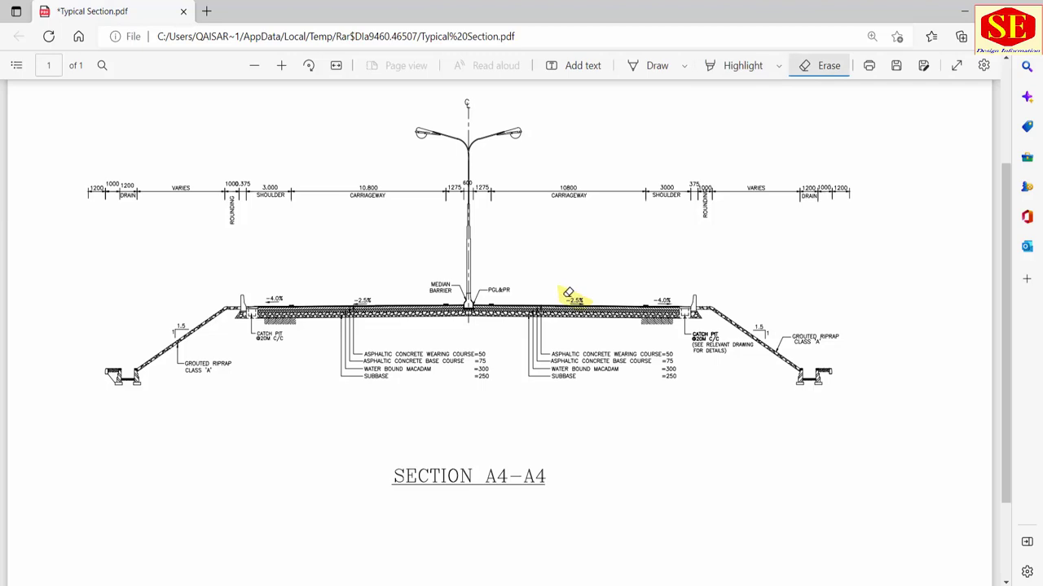
left_click_drag(556, 286, 599, 307)
left_click(716, 70)
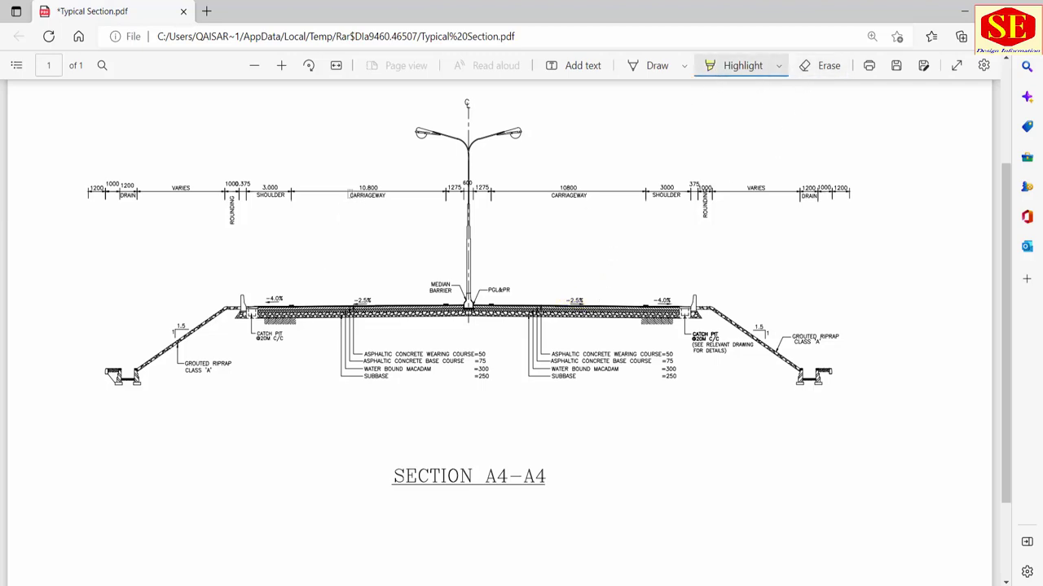
left_click_drag(348, 196, 640, 193)
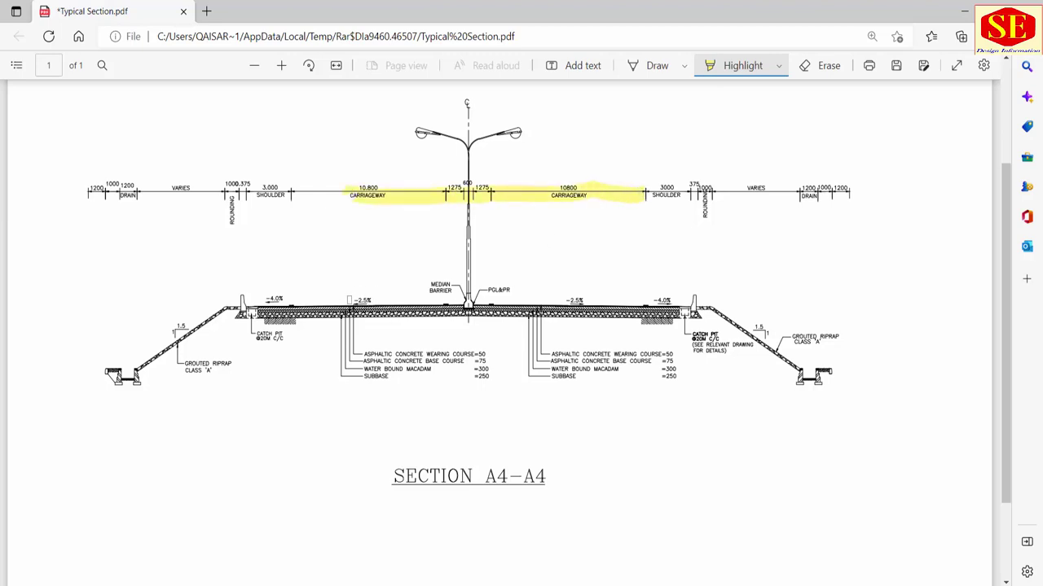
left_click_drag(343, 289, 370, 300)
left_click_drag(564, 295, 588, 303)
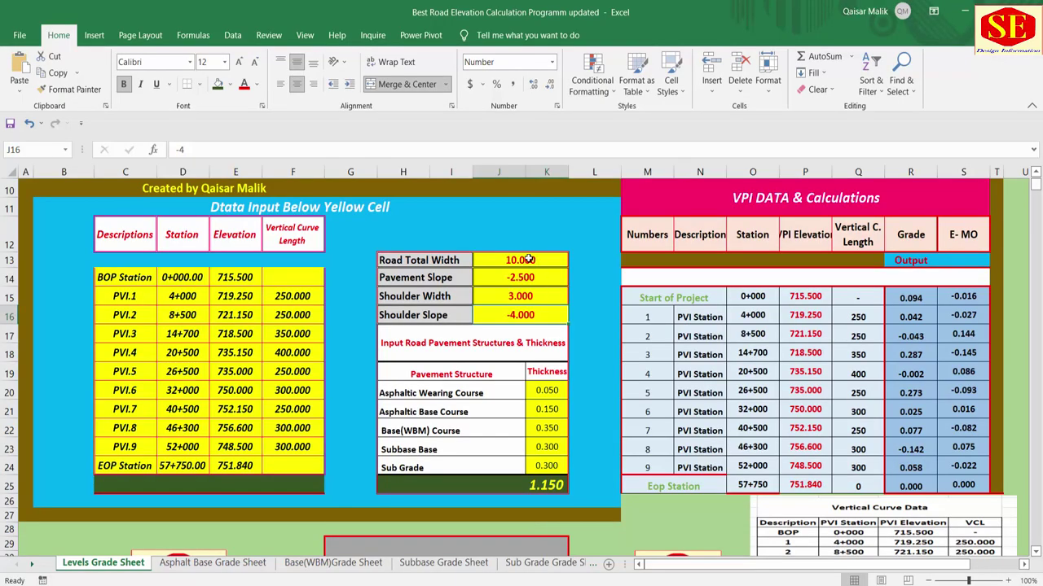
Enter 10 as the Road Total Width, then change it to 15
type("10")
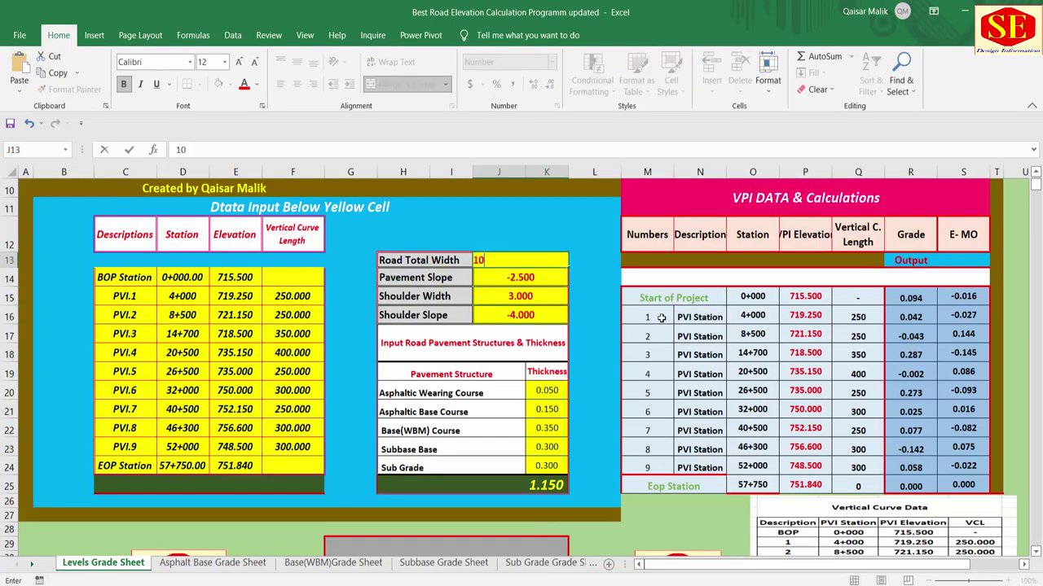
key("Return")
left_click(545, 258)
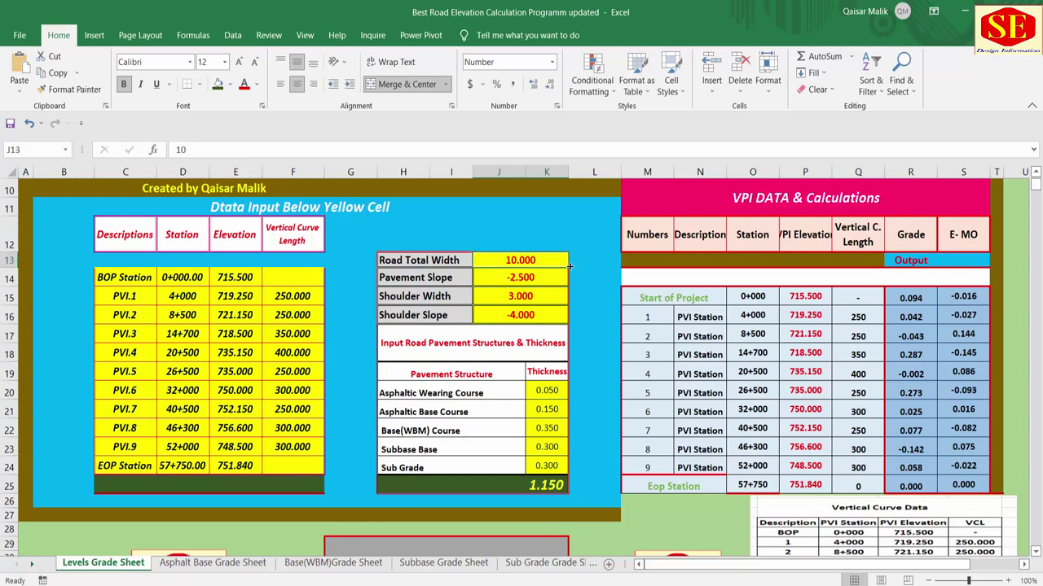
type("15")
key("Return")
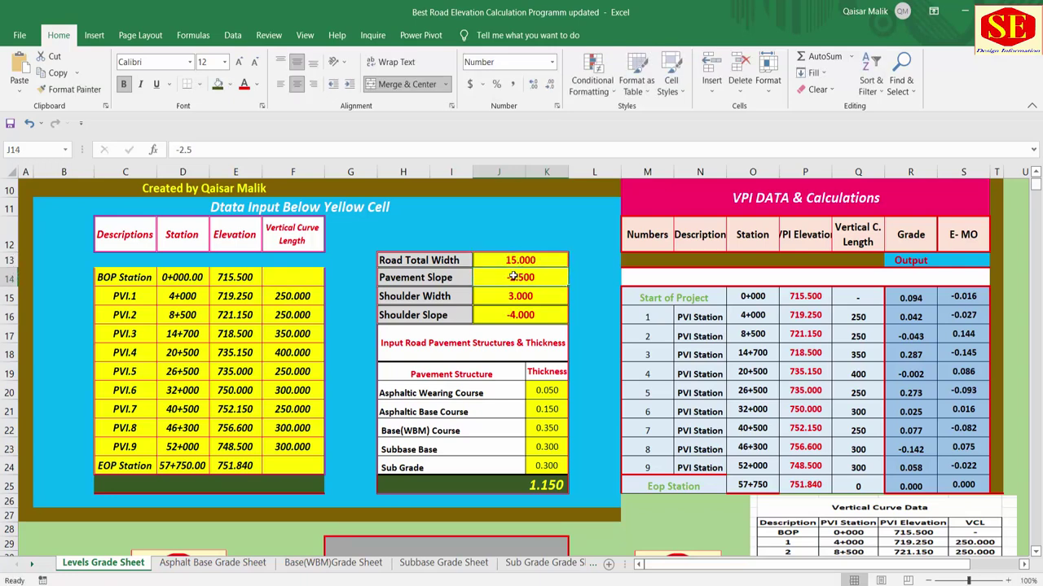
Set the Pavement Slope to -2 and bring up the typical section PDF
type("-2.")
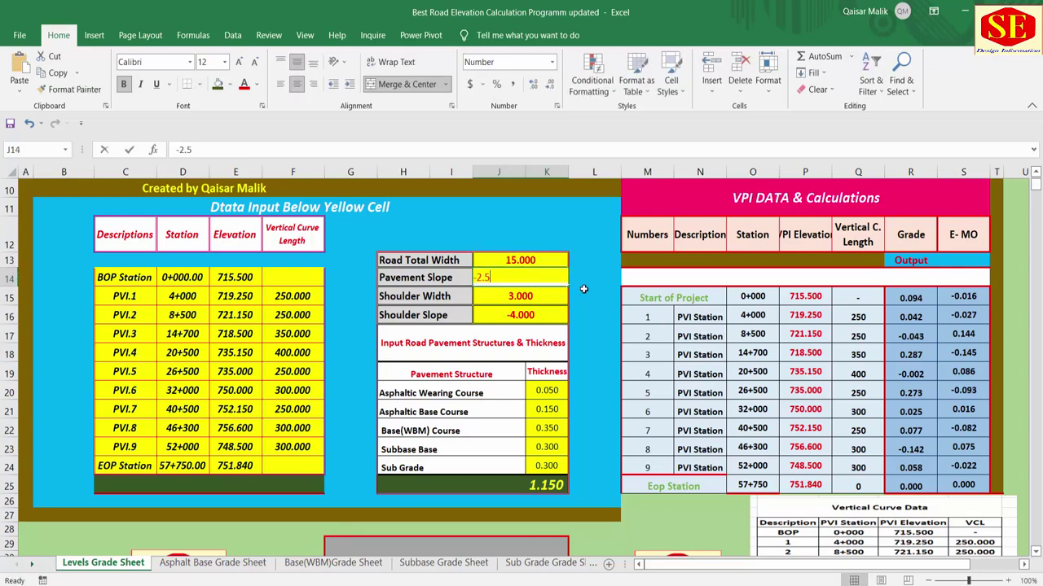
key("Return")
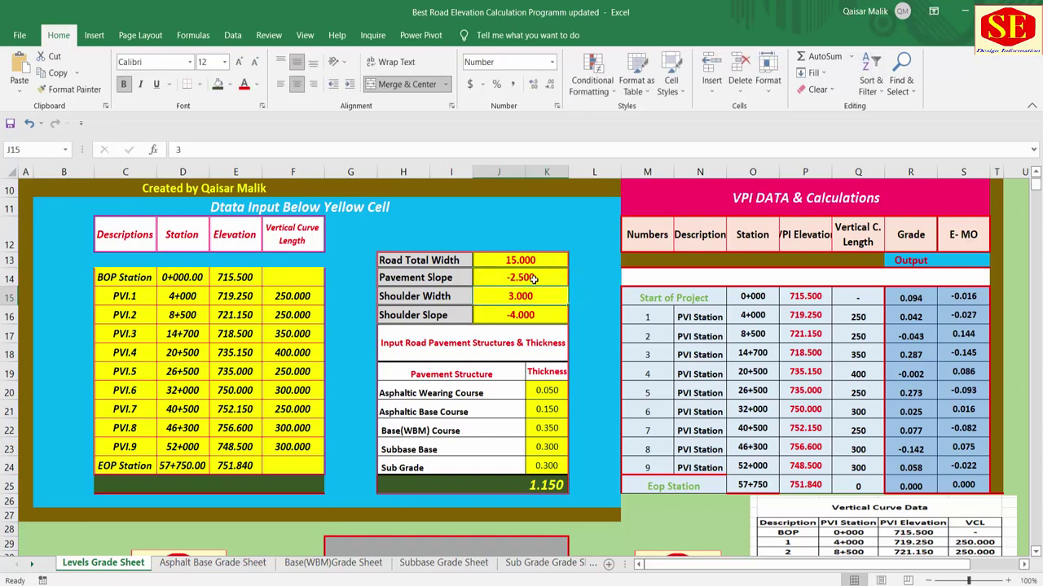
left_click(538, 280)
type("-2")
key("Return")
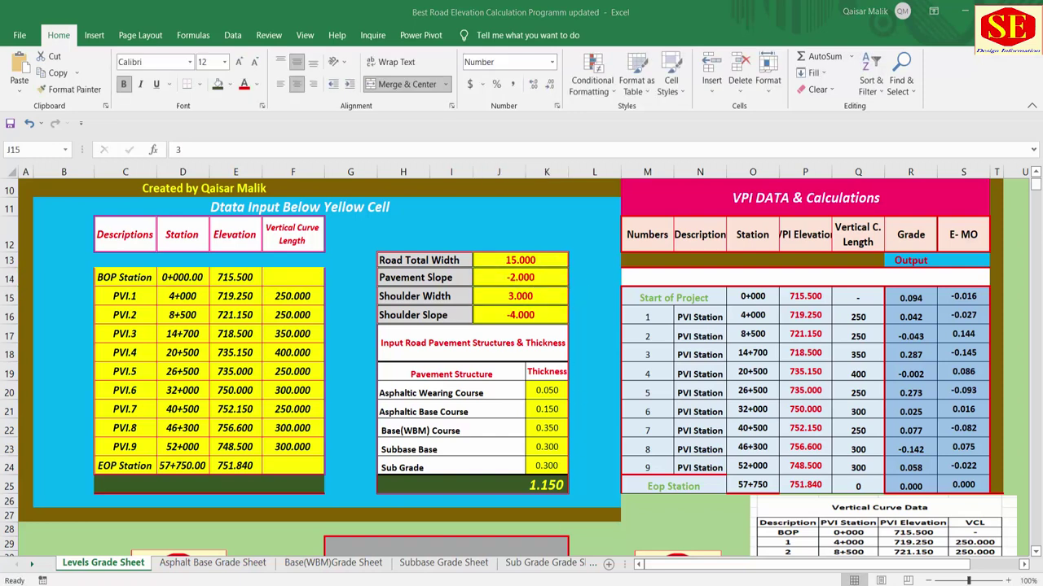
key("alt+Tab")
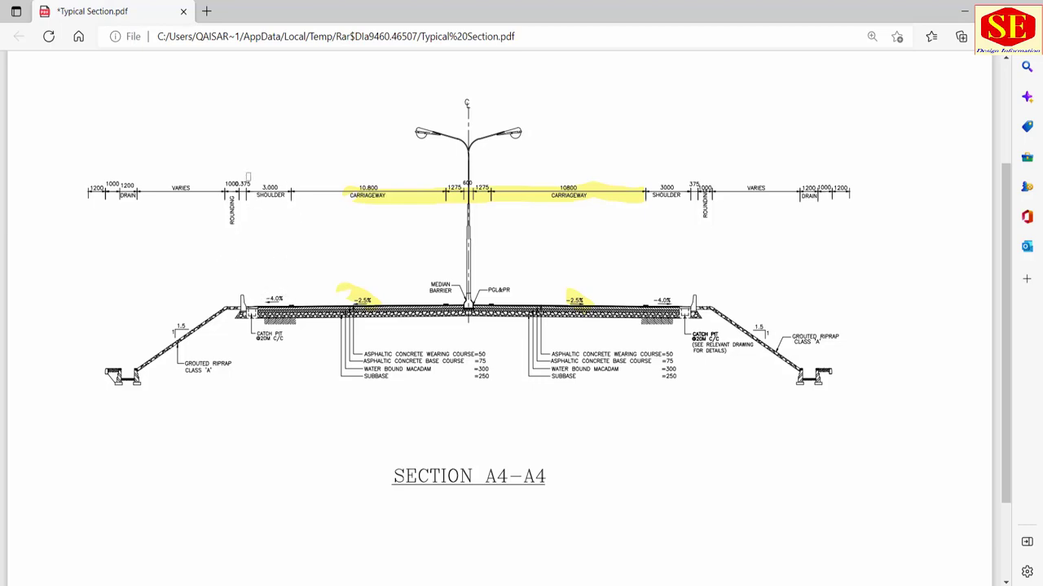
Highlight the left and right 3.000 SHOULDER widths and both -4.0% shoulder slope labels
left_click_drag(244, 173, 279, 194)
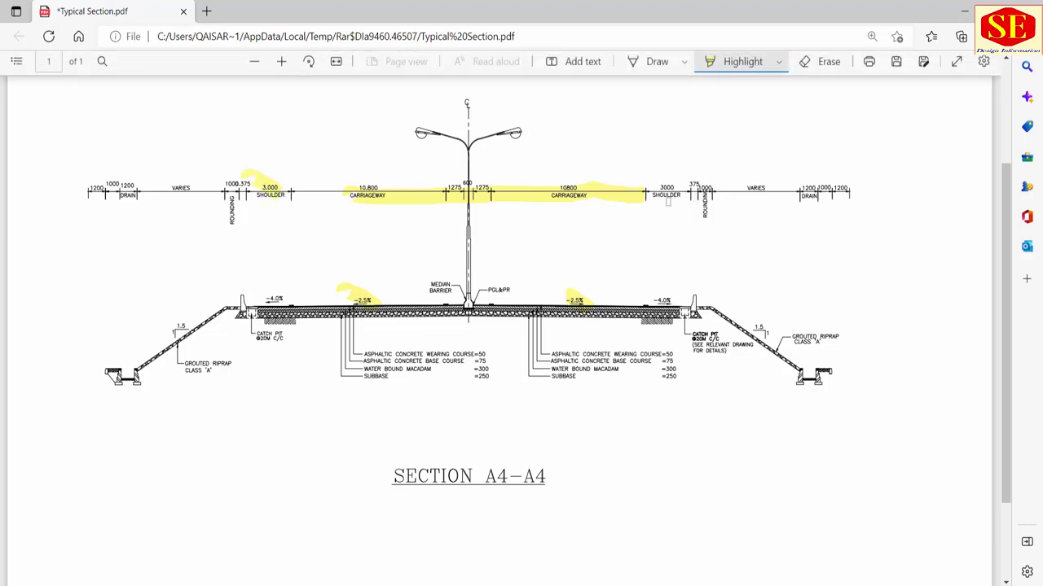
left_click_drag(660, 186, 681, 187)
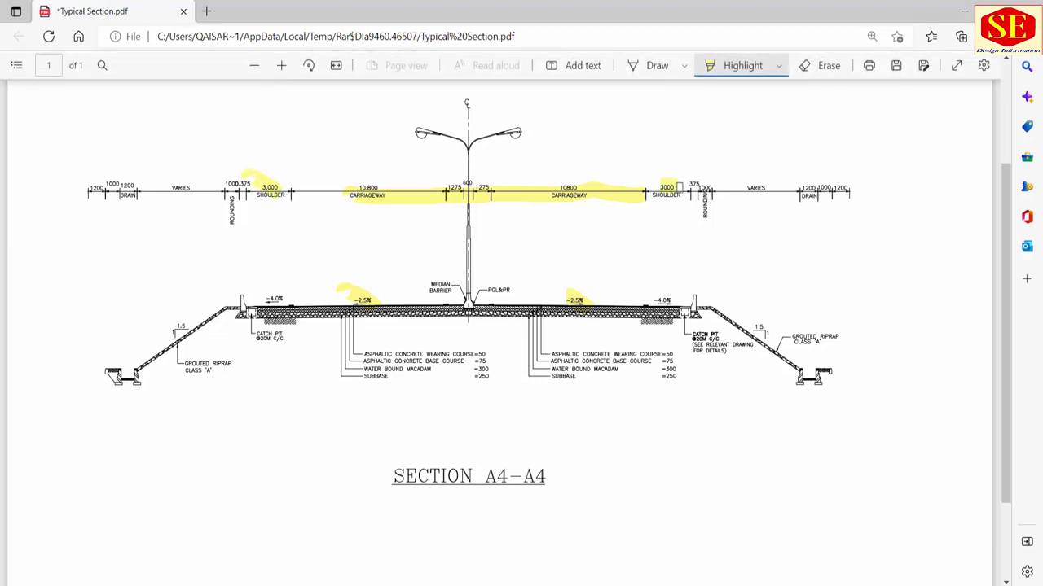
left_click_drag(646, 287, 673, 303)
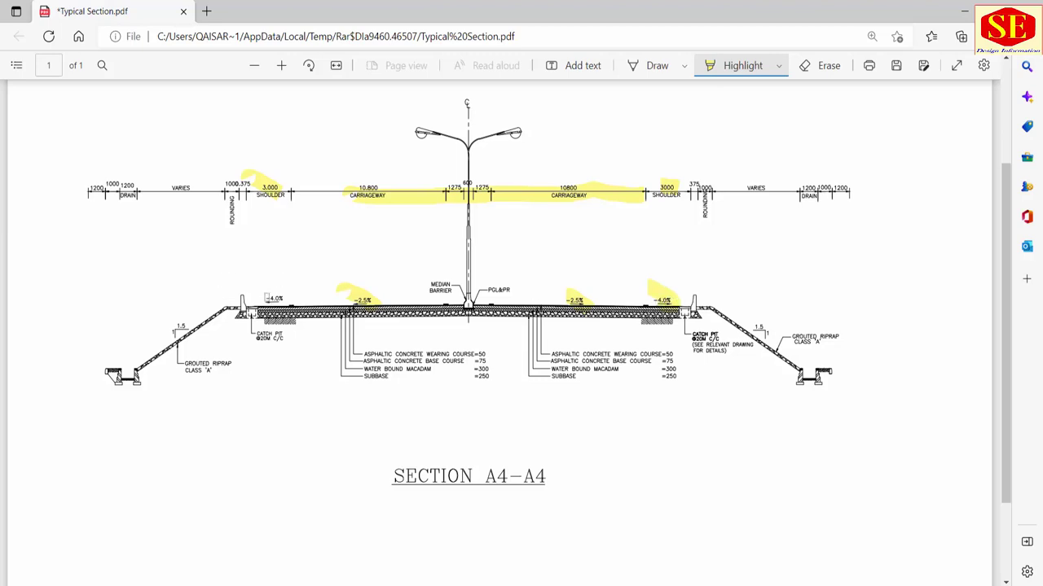
left_click_drag(267, 298, 289, 300)
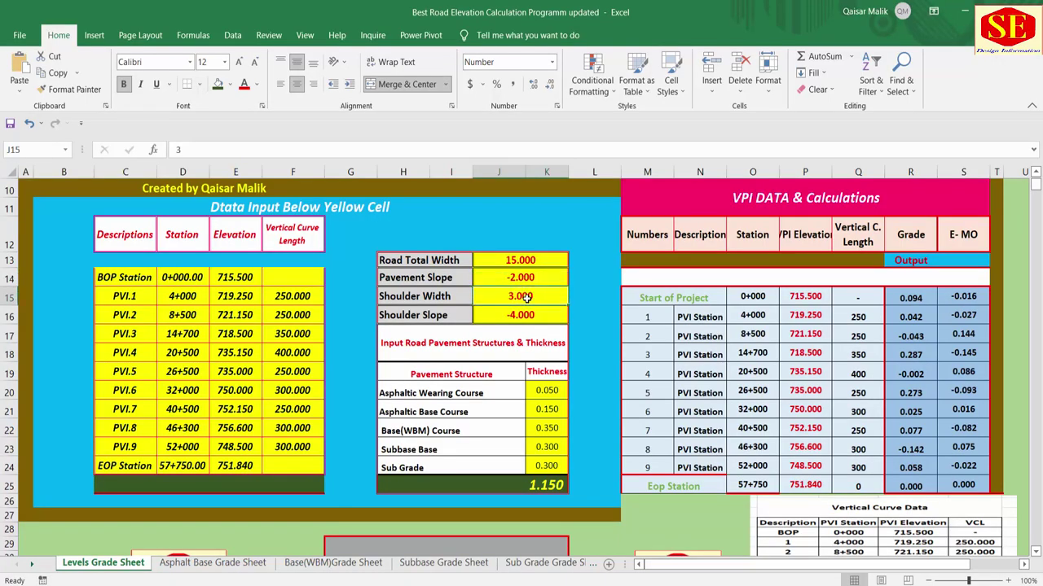
type("5")
key("Return")
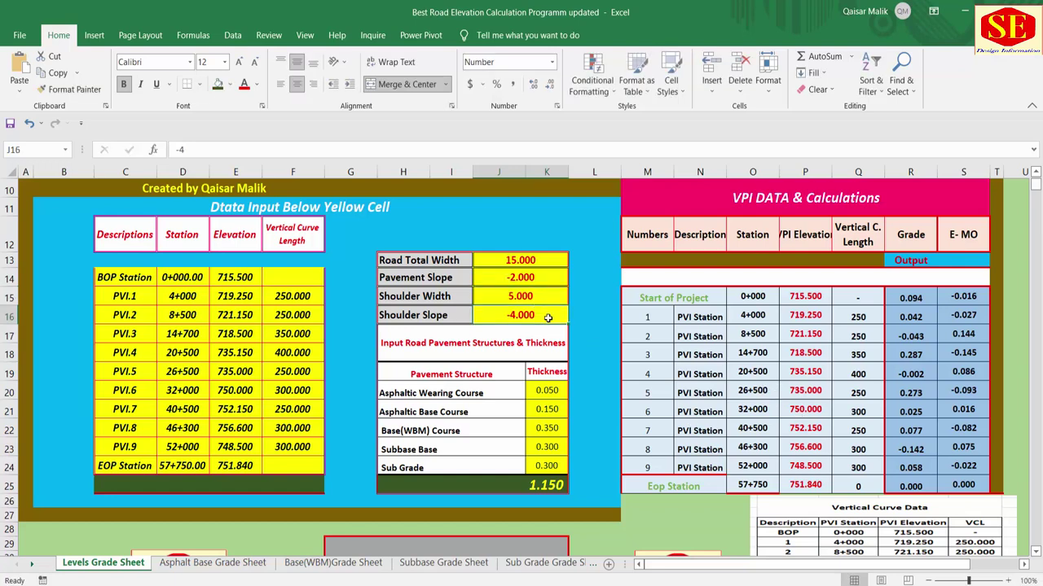
type("-4")
key("Return")
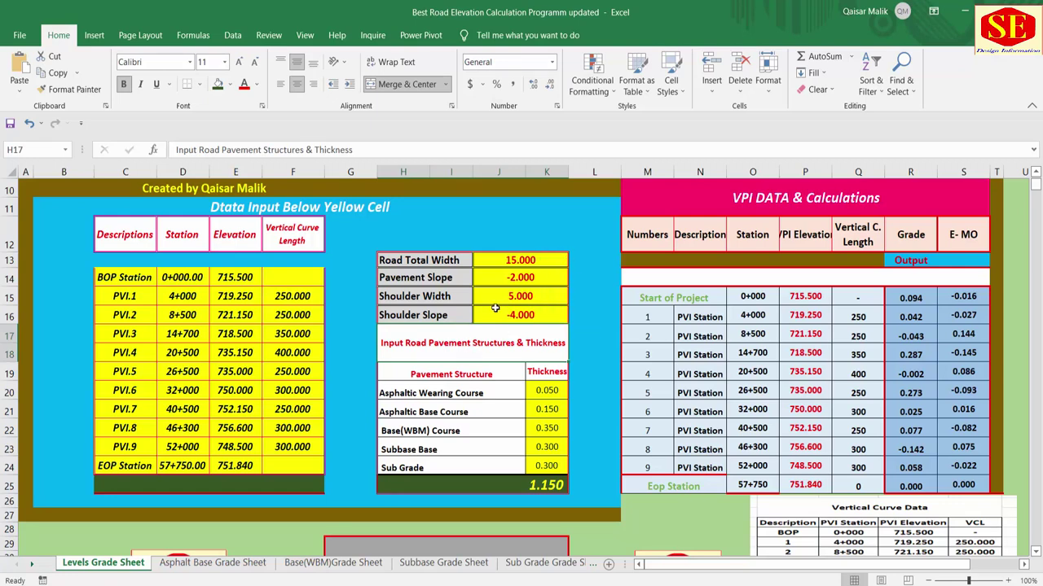
scroll(489, 311, "down", 1)
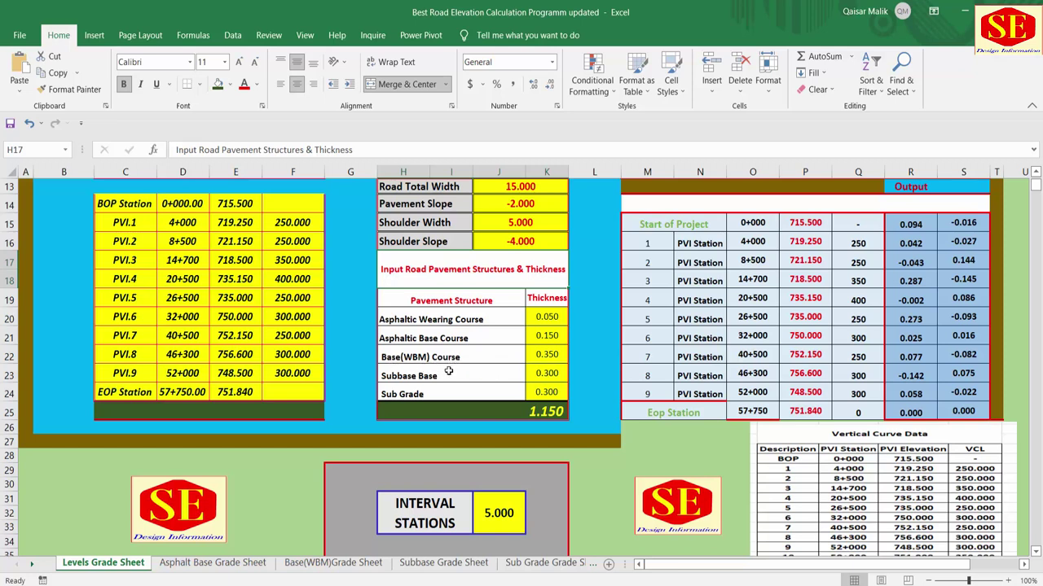
left_click(554, 357)
left_click(405, 382)
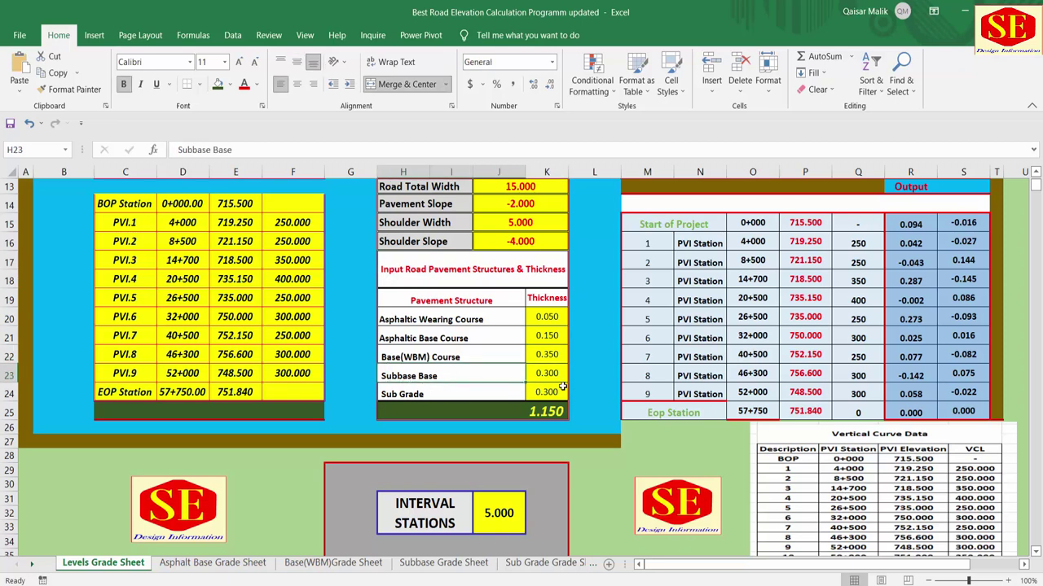
left_click(556, 375)
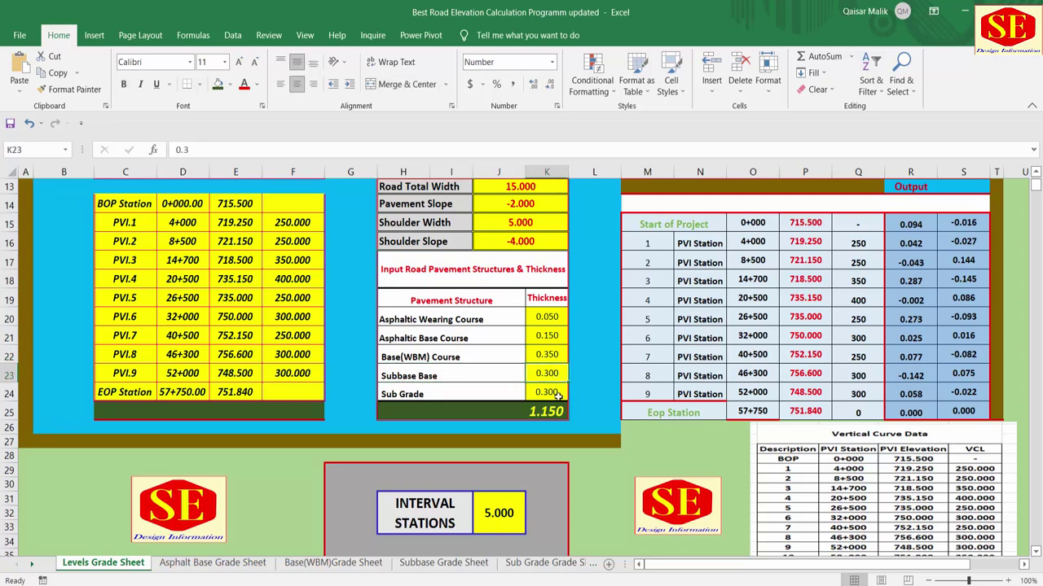
left_click(550, 394)
left_click_drag(552, 316, 550, 393)
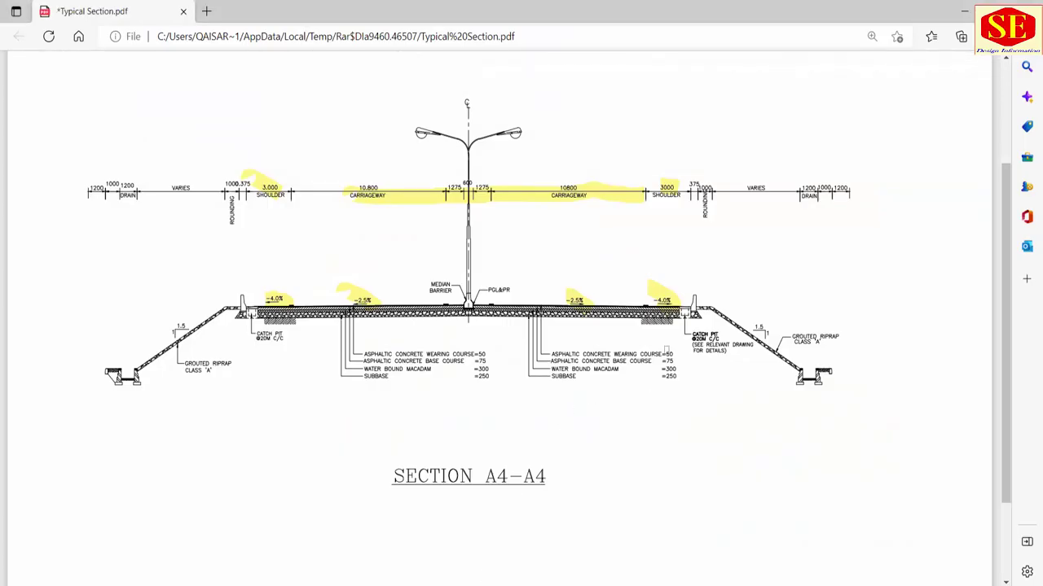
Highlight the asphaltic concrete wearing and base course thickness labels in one sweep
left_click_drag(550, 358, 675, 359)
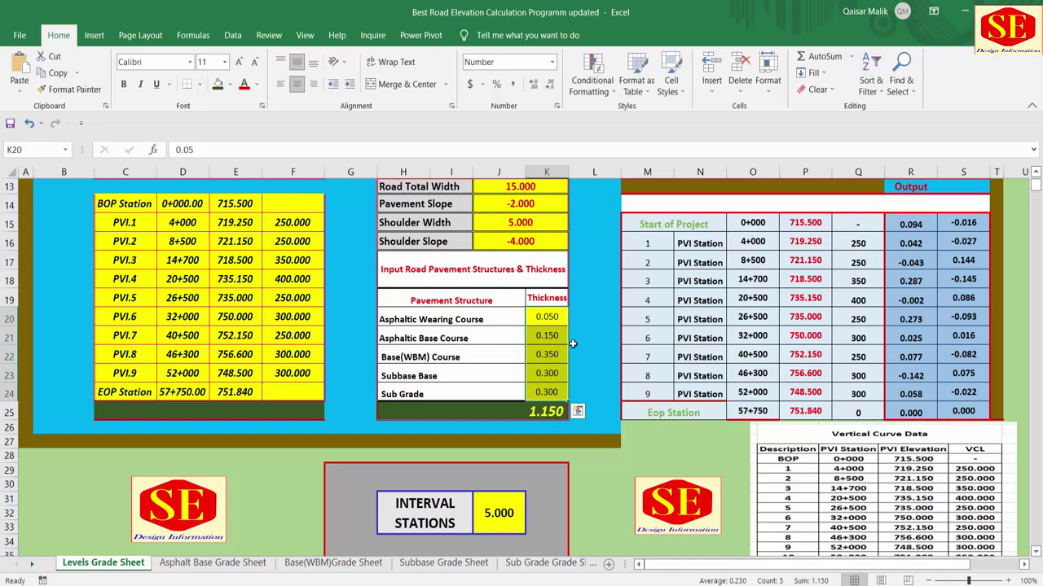
Clear the PVI station, elevation and curve-length inputs in D14:F24
left_click_drag(595, 279, 594, 412)
scroll(588, 320, "up", 1)
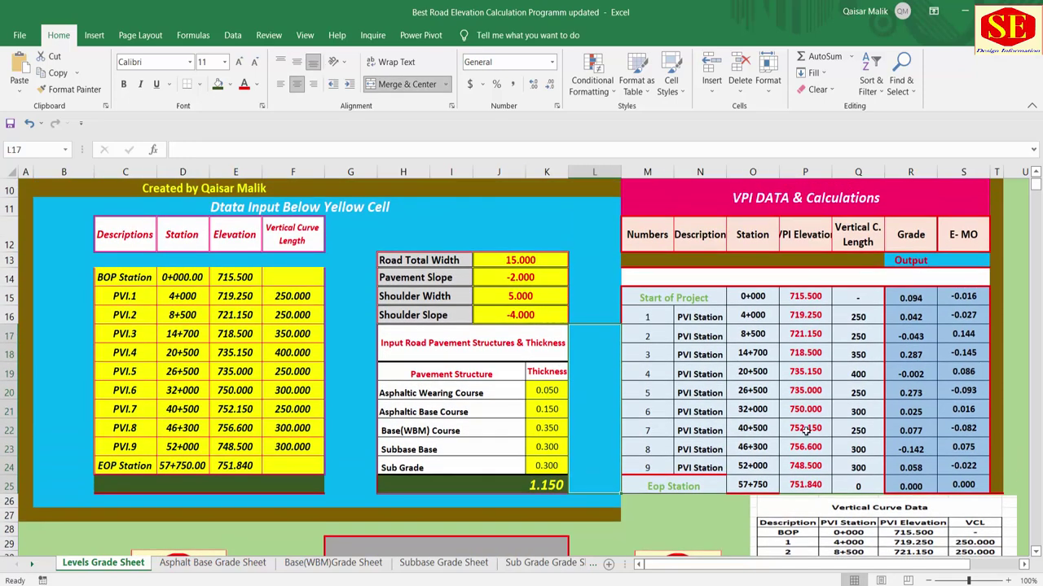
scroll(504, 454, "down", 3)
left_click(500, 399)
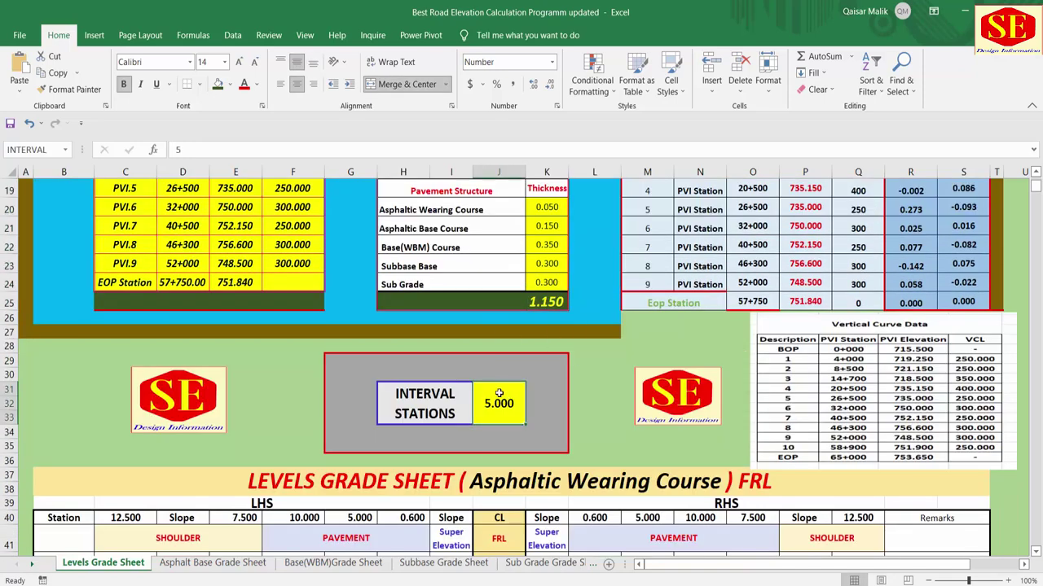
scroll(509, 386, "up", 1)
scroll(509, 386, "up", 1)
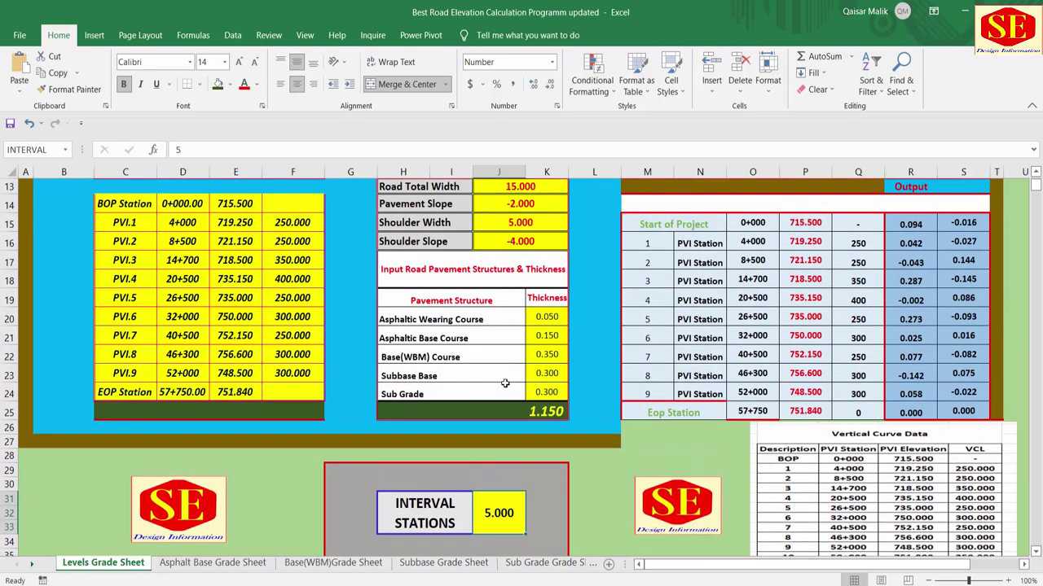
scroll(121, 271, "up", 1)
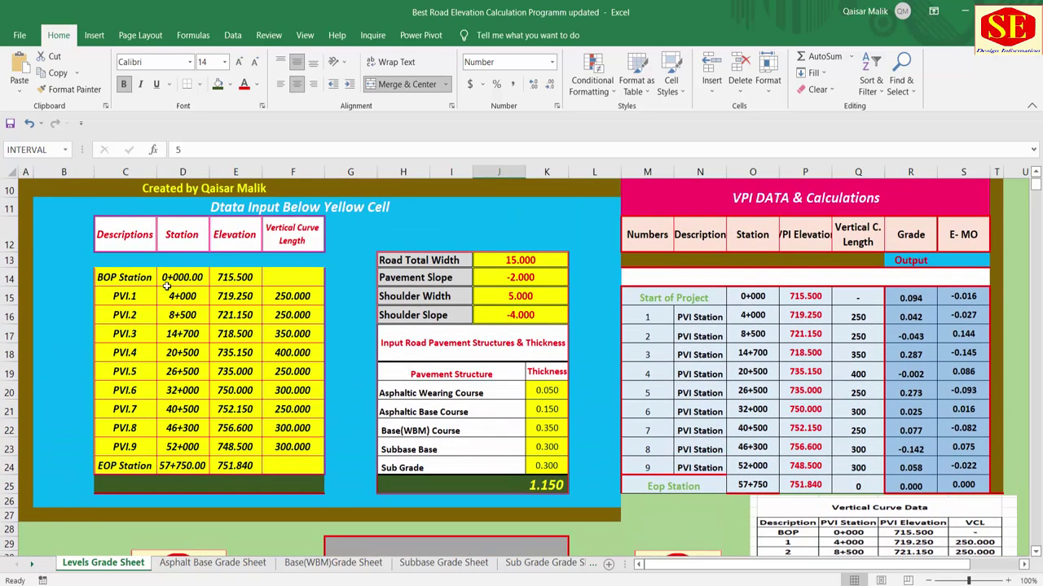
left_click_drag(178, 278, 275, 478)
key("Delete")
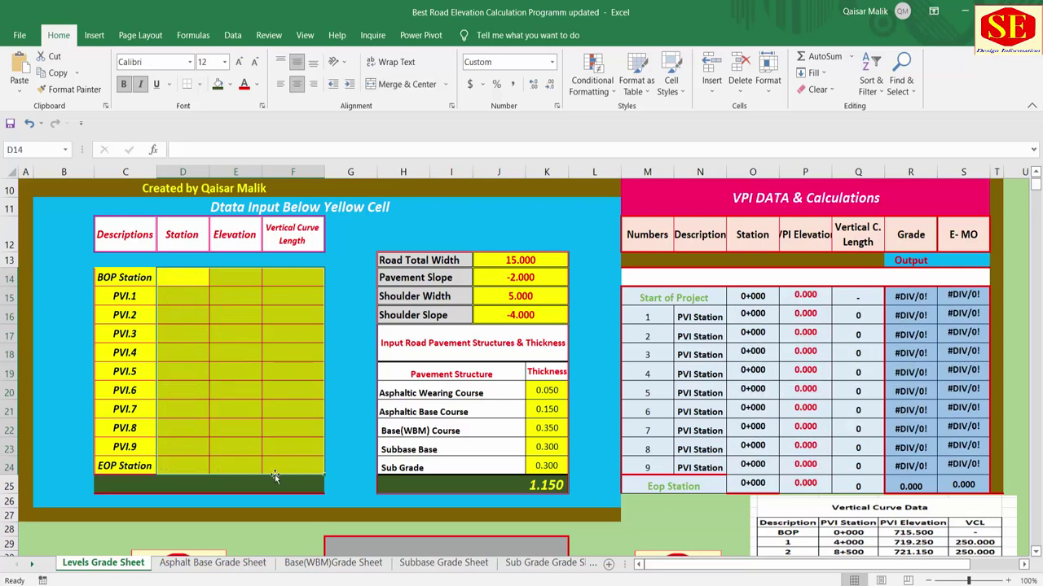
Move the Vertical Curve Data picture up beside the inputs and make it wider and taller
left_click(224, 320)
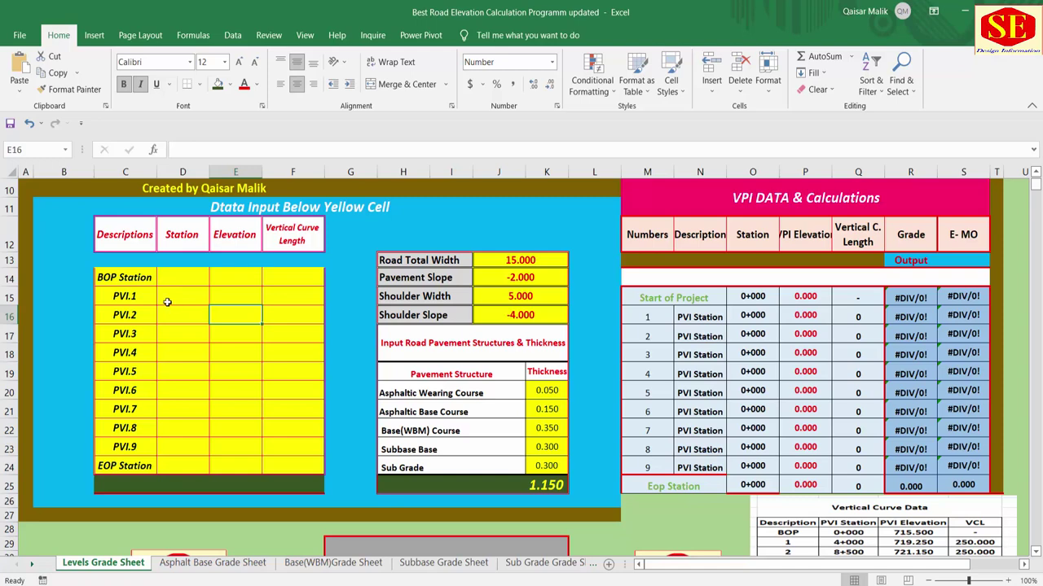
mouse_move(837, 521)
left_mouse_down()
mouse_move(627, 254)
mouse_move(385, 192)
left_mouse_up()
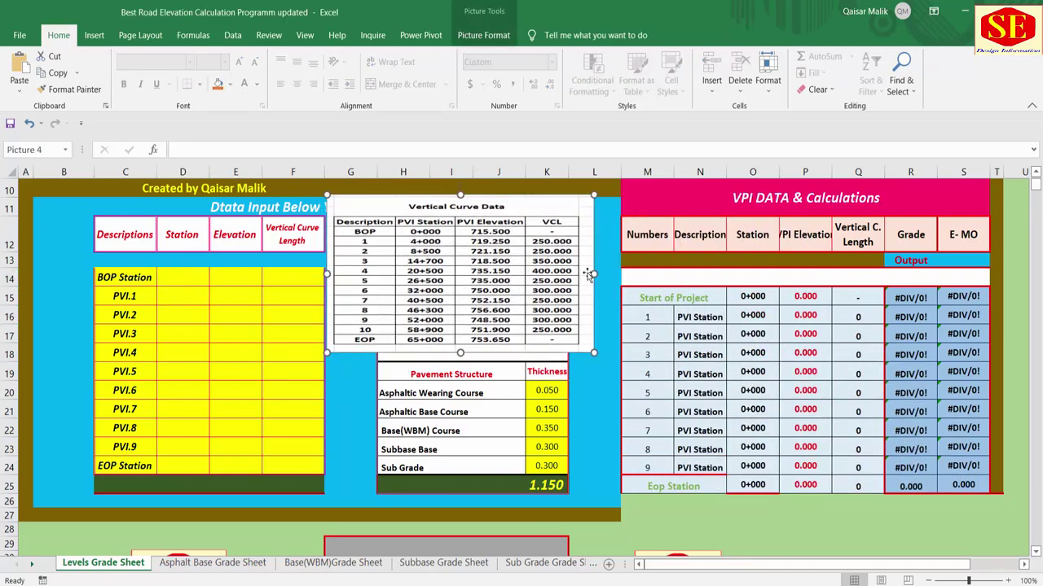
left_click_drag(593, 274, 691, 276)
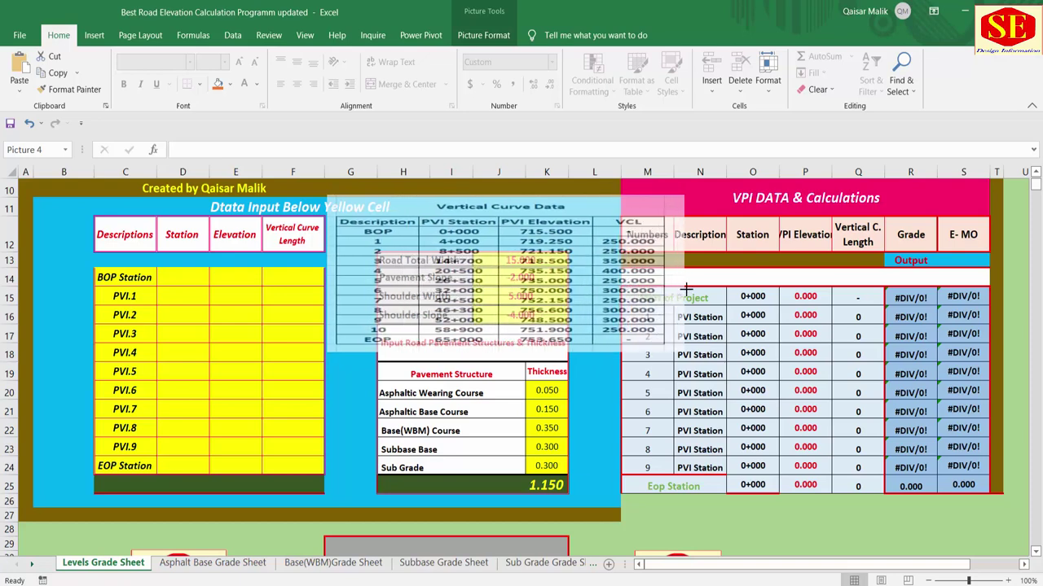
left_click_drag(509, 352, 509, 429)
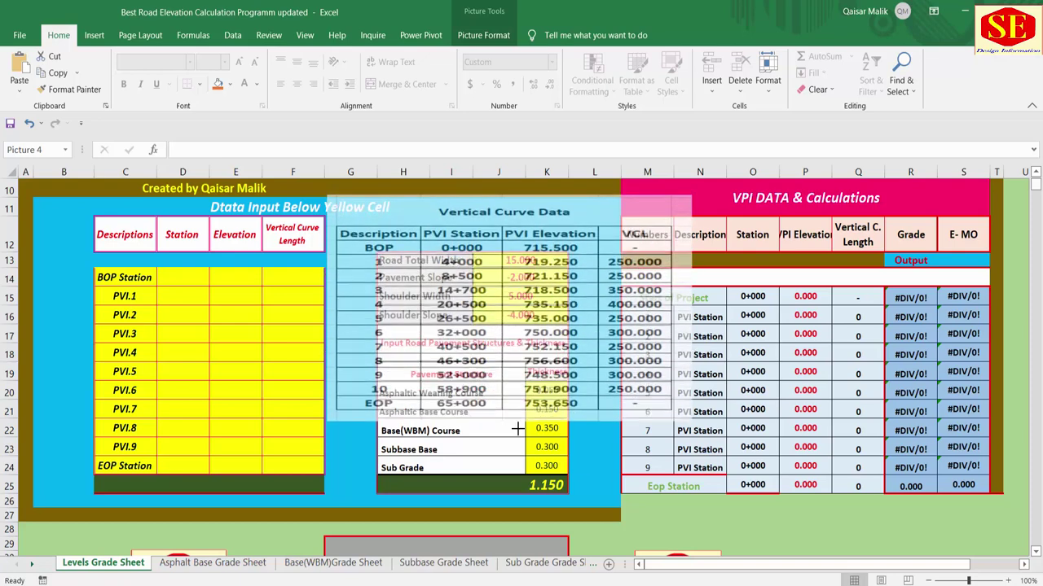
Set the BOP station to 0+000.00 and its elevation to 715.500
left_click(174, 275)
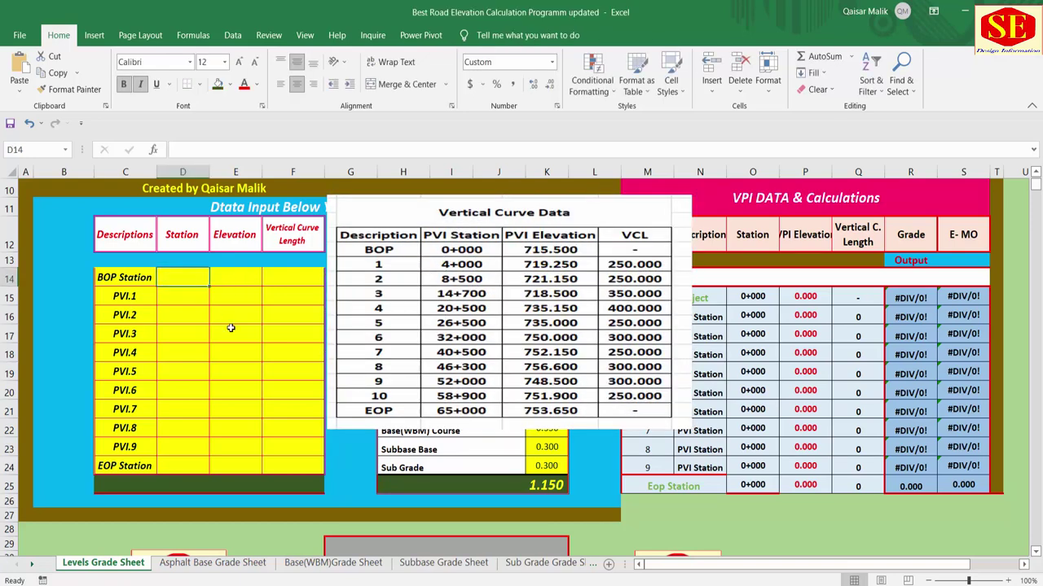
type("0")
key("Return")
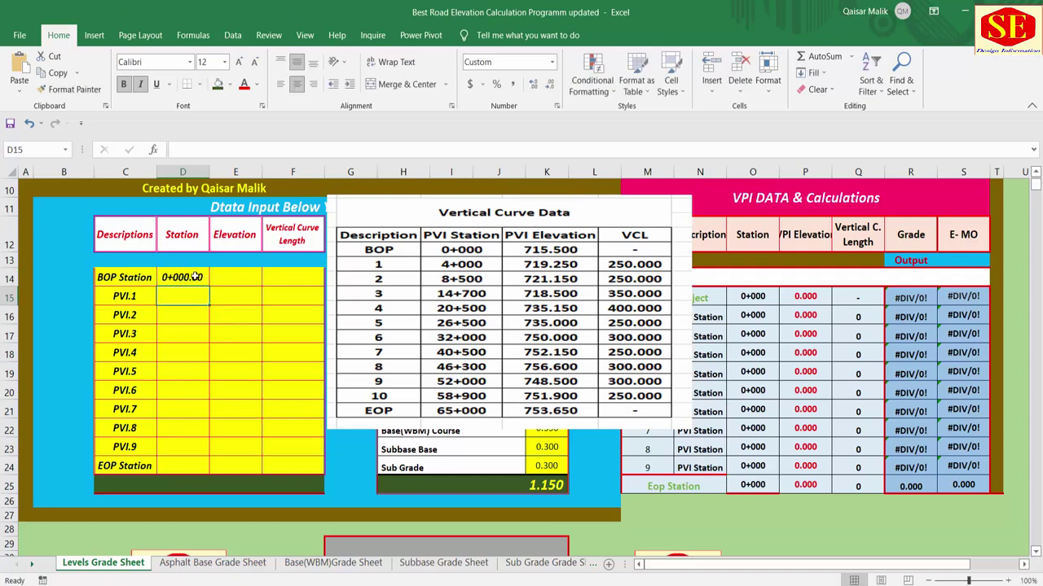
left_click(243, 275)
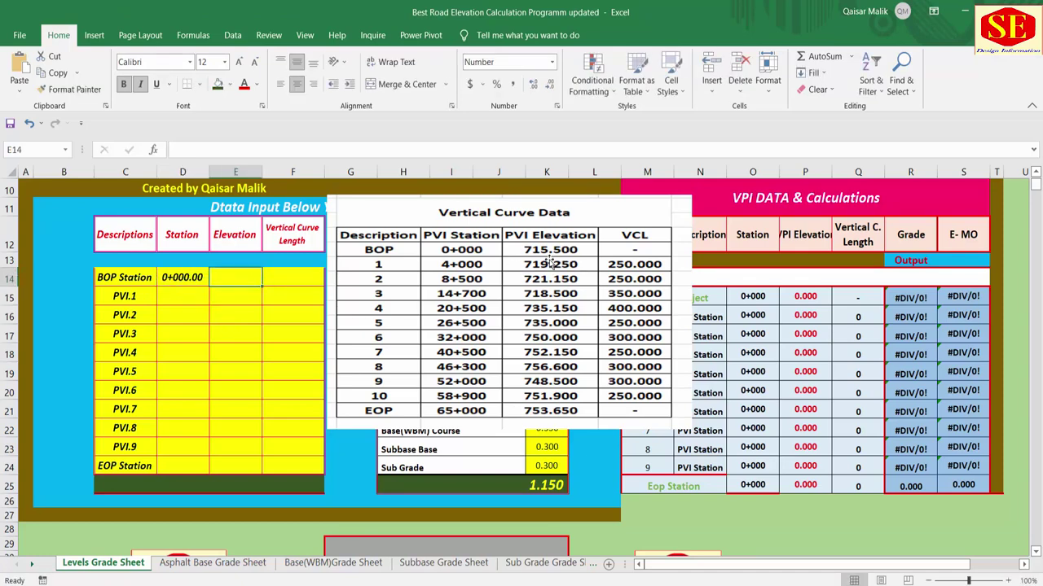
type("715.5")
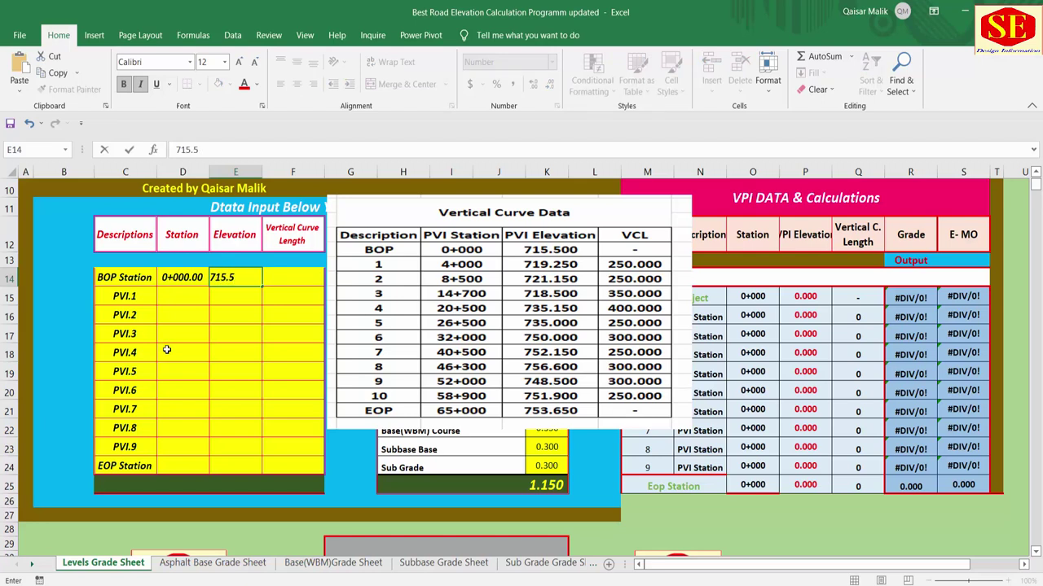
key("Return")
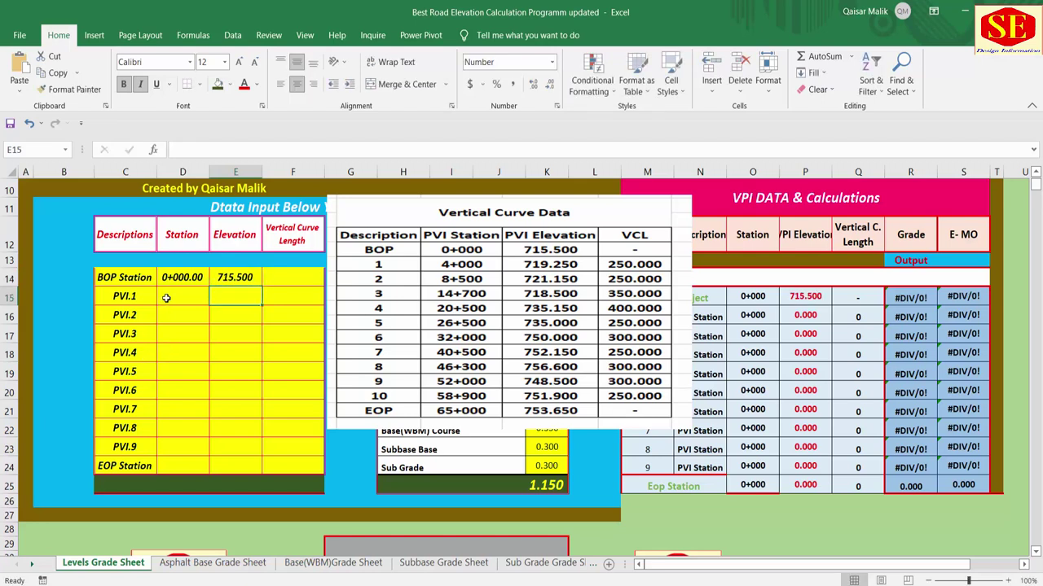
left_click(166, 298)
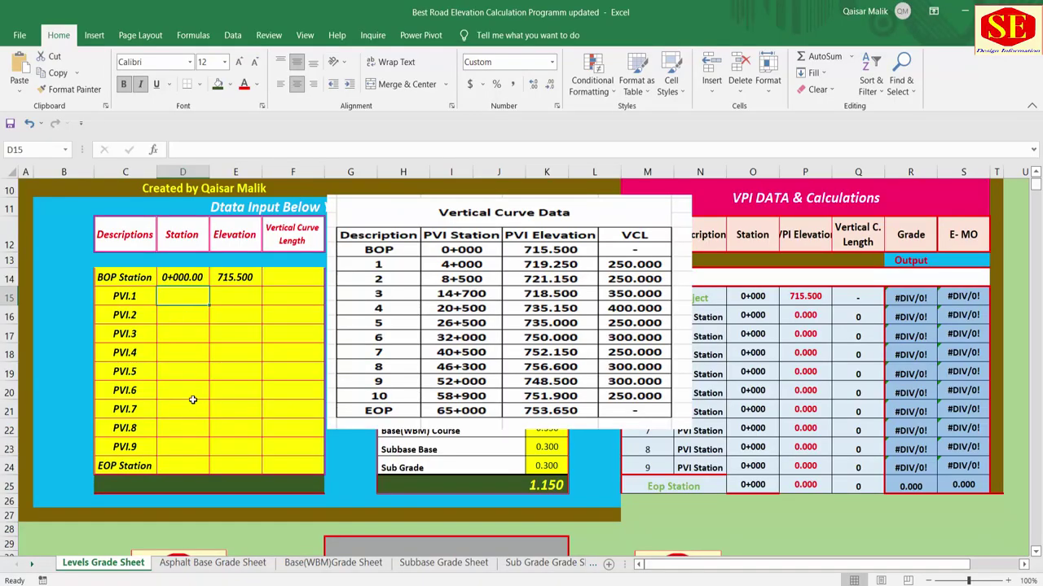
Enter PVI.1 as station 4+000, elevation 715.250, curve length 250
type("4000")
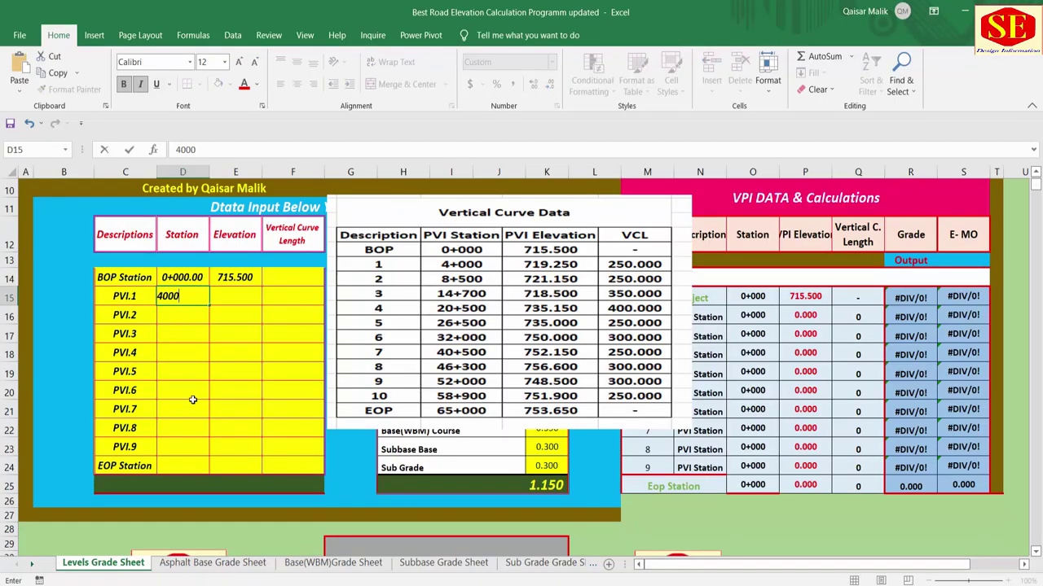
key("Return")
left_click(246, 300)
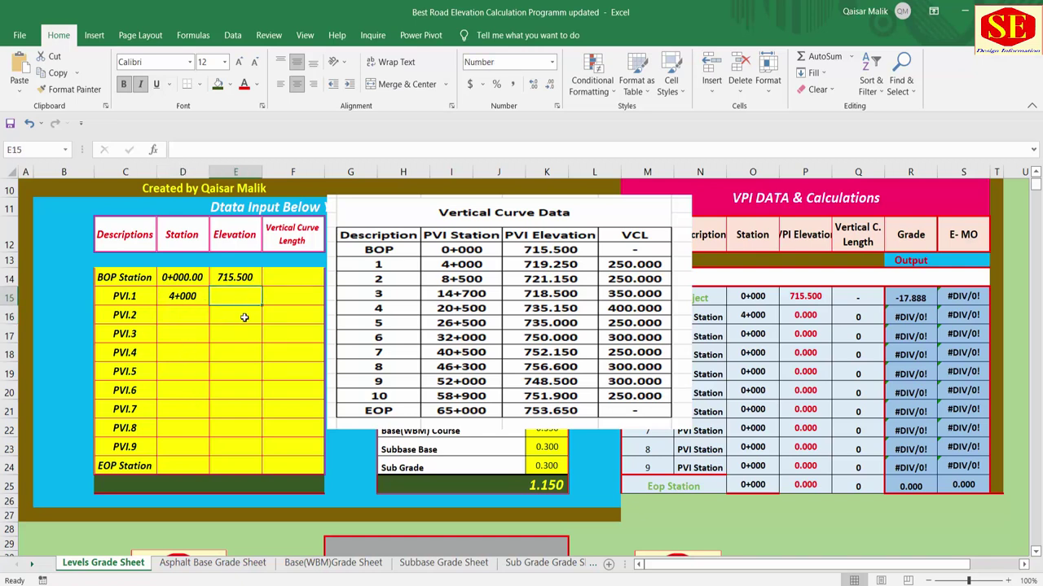
type("715.250")
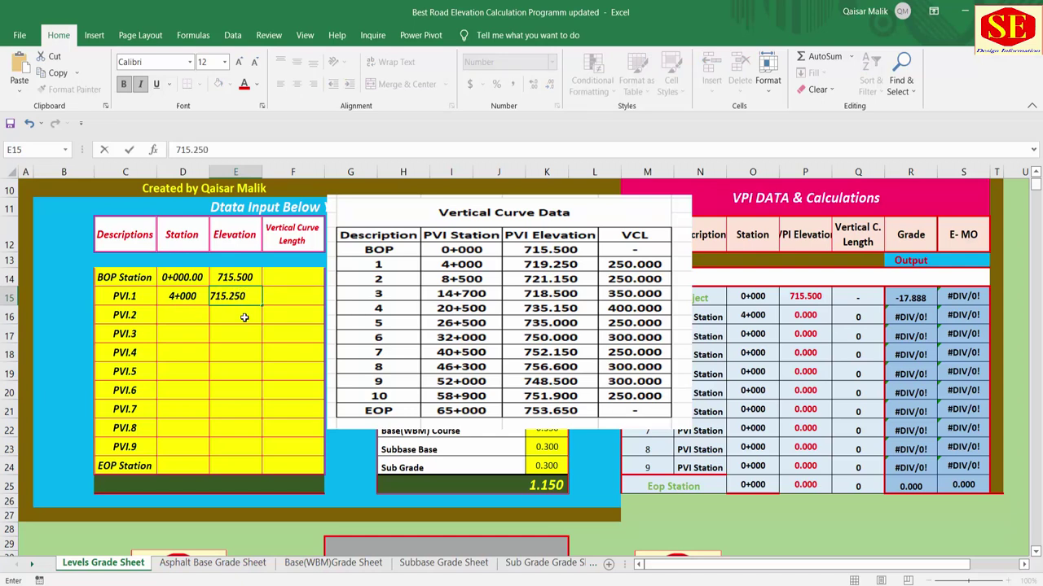
key("Tab")
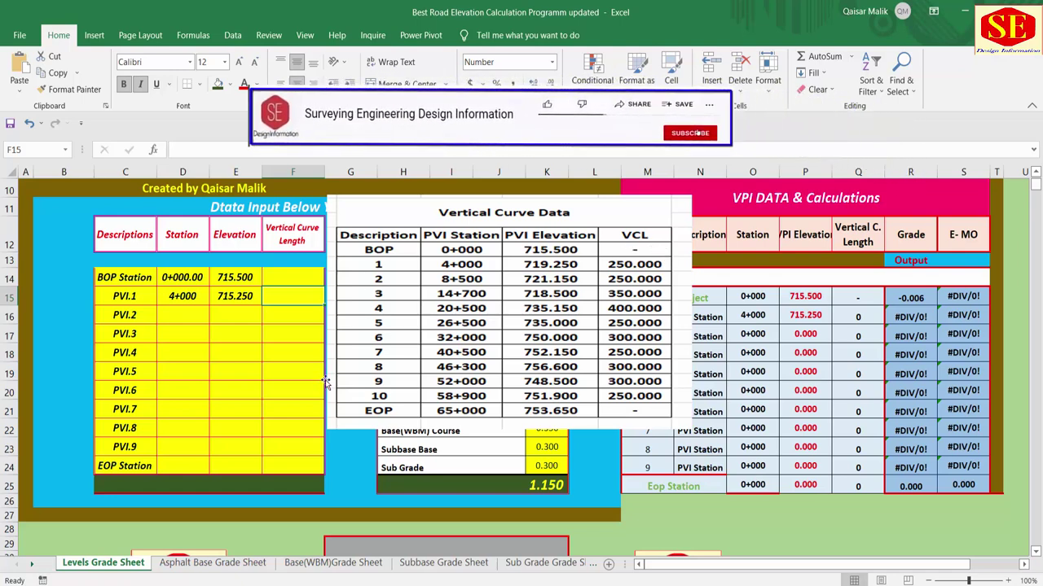
type("250")
key("Return")
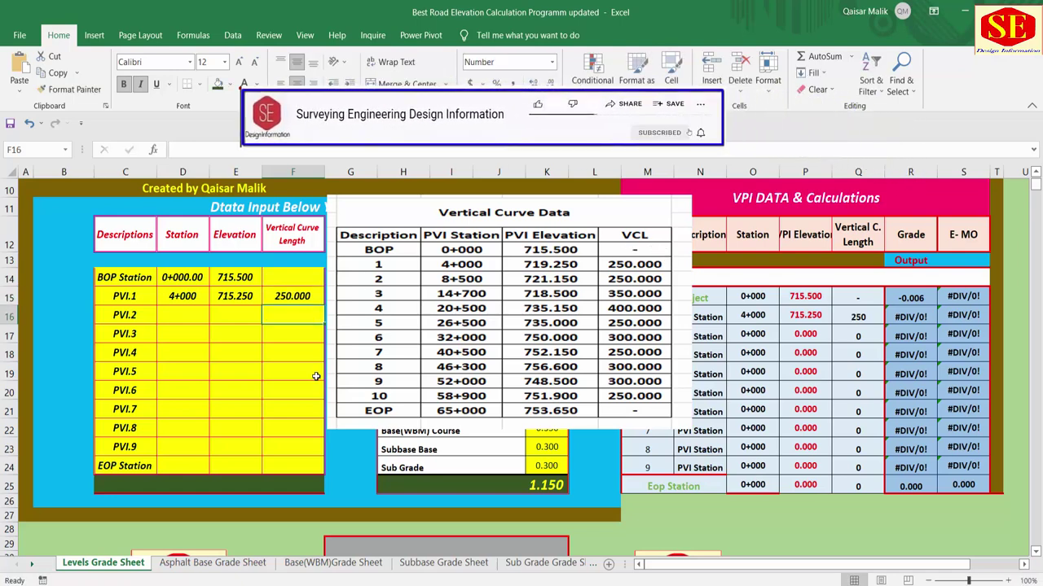
Enter PVI.2 as station 8+500, elevation 721.150, curve length 250
left_click(179, 317)
type("8")
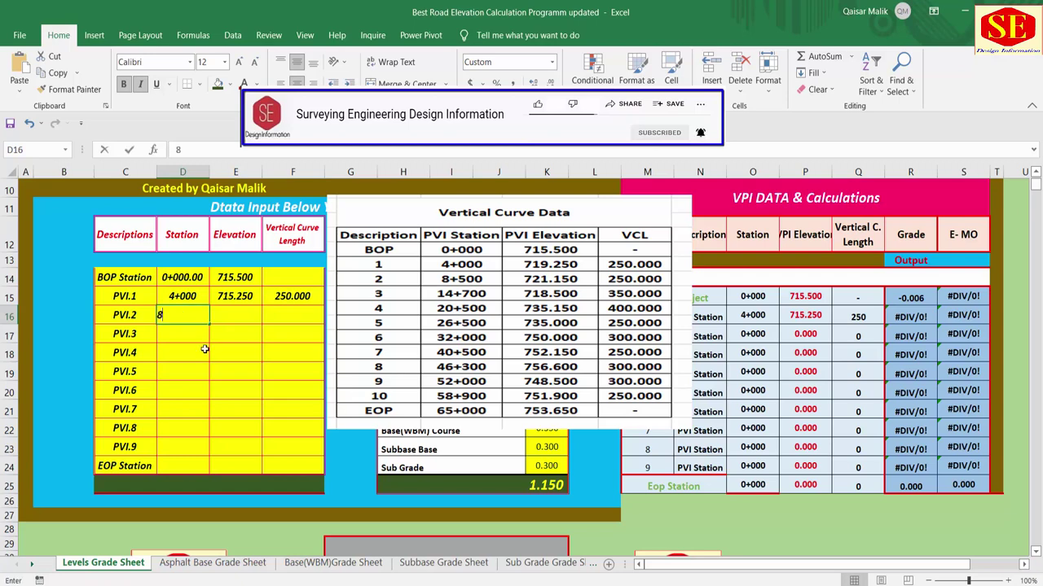
type("500")
key("Return")
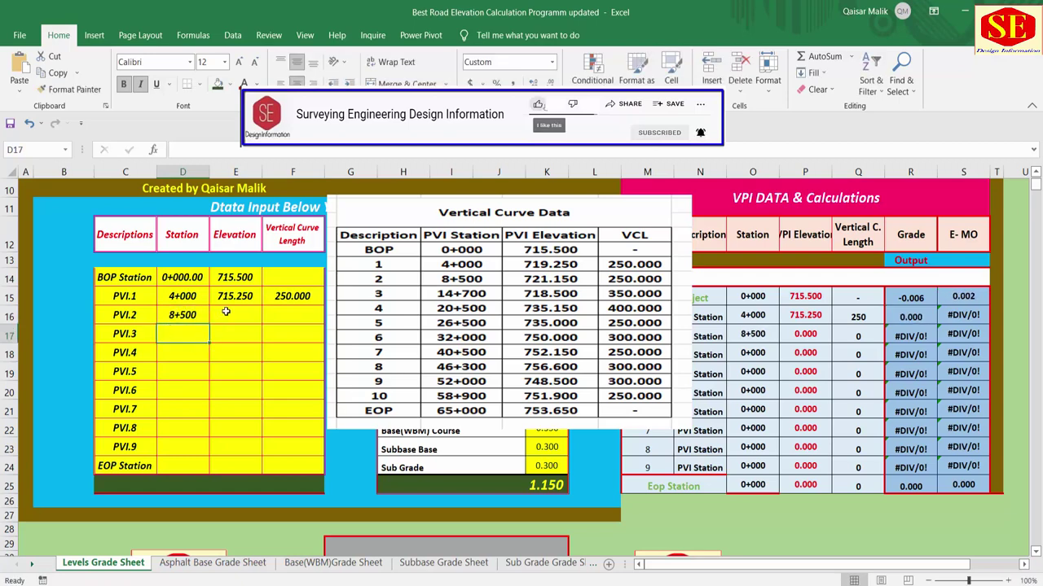
left_click(226, 314)
type("721.150")
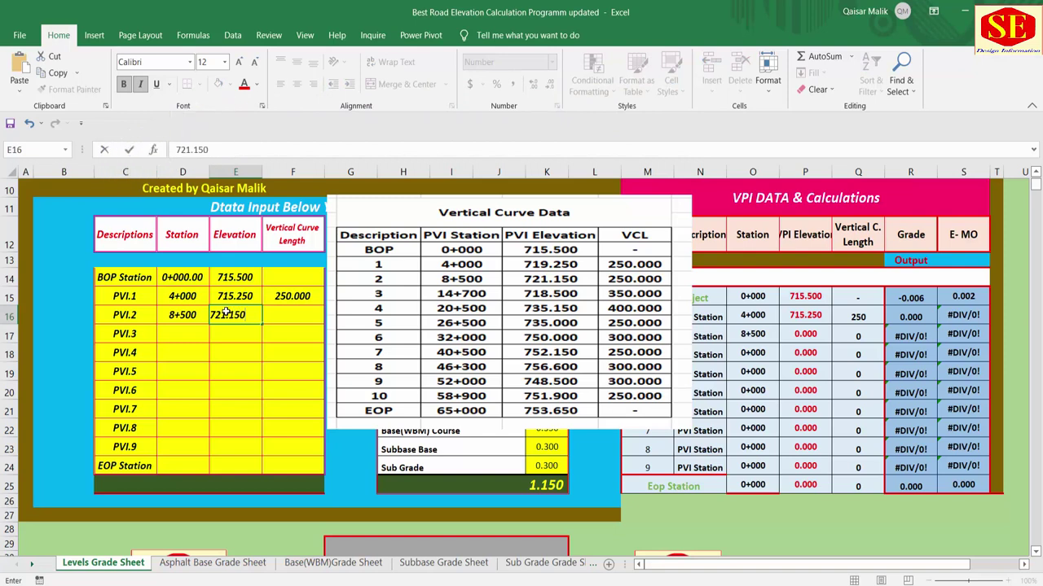
key("Return")
left_click(285, 315)
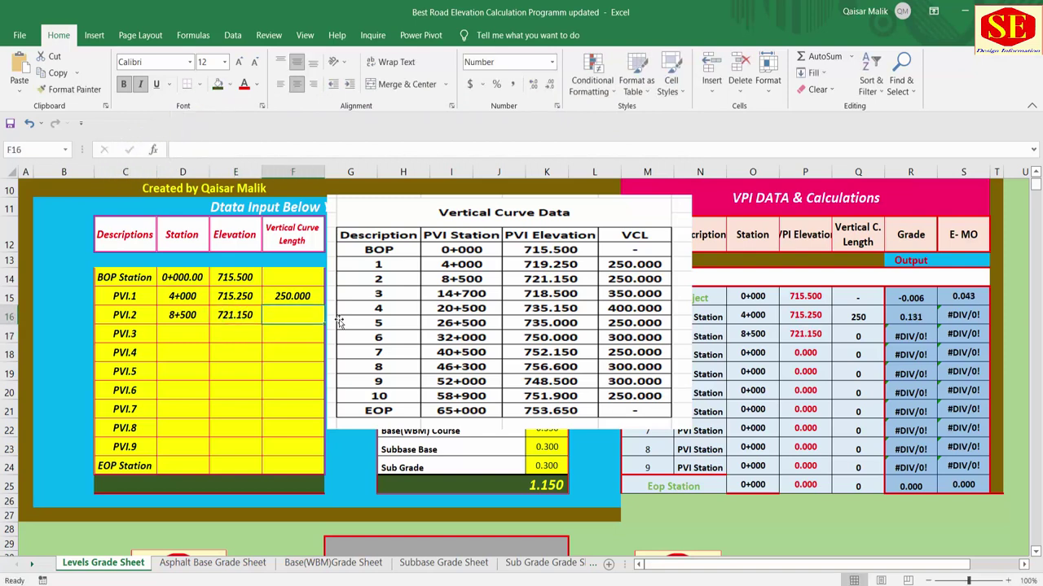
type("250")
key("Return")
Enter PVI.3 as station 14+700, elevation 718.500, curve length 350
left_click(175, 335)
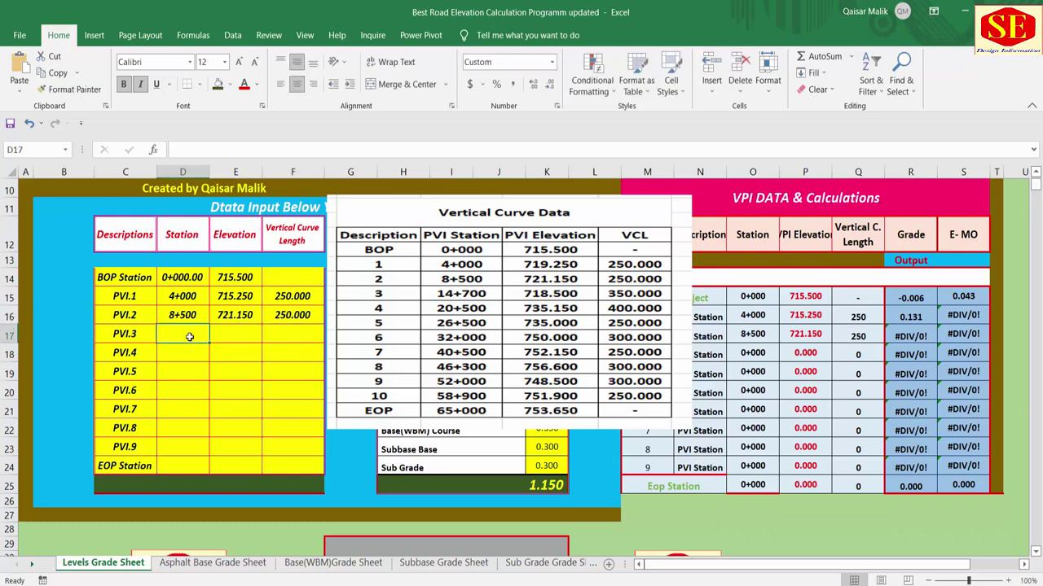
type("14")
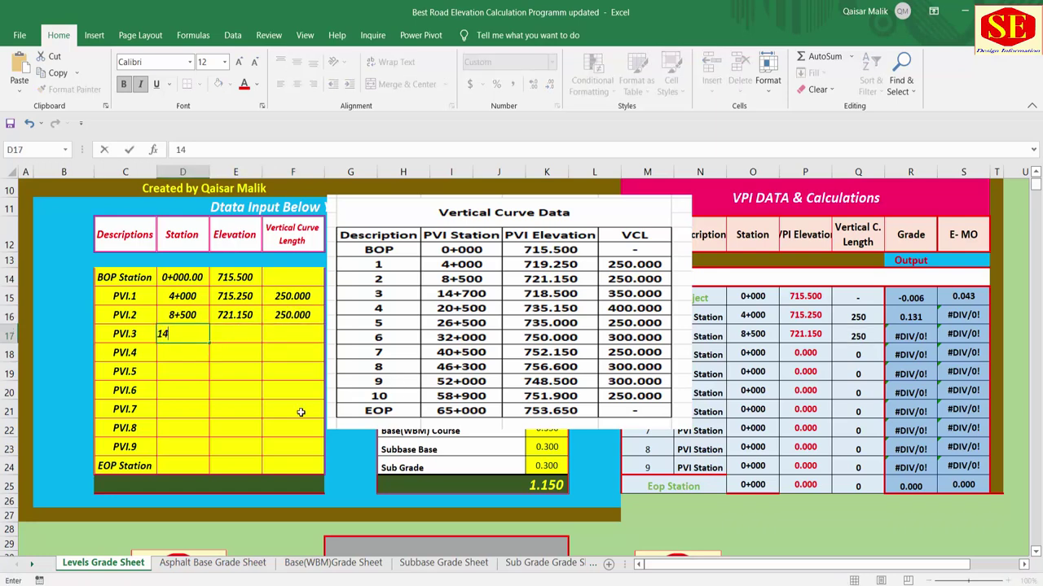
type("700")
key("Return")
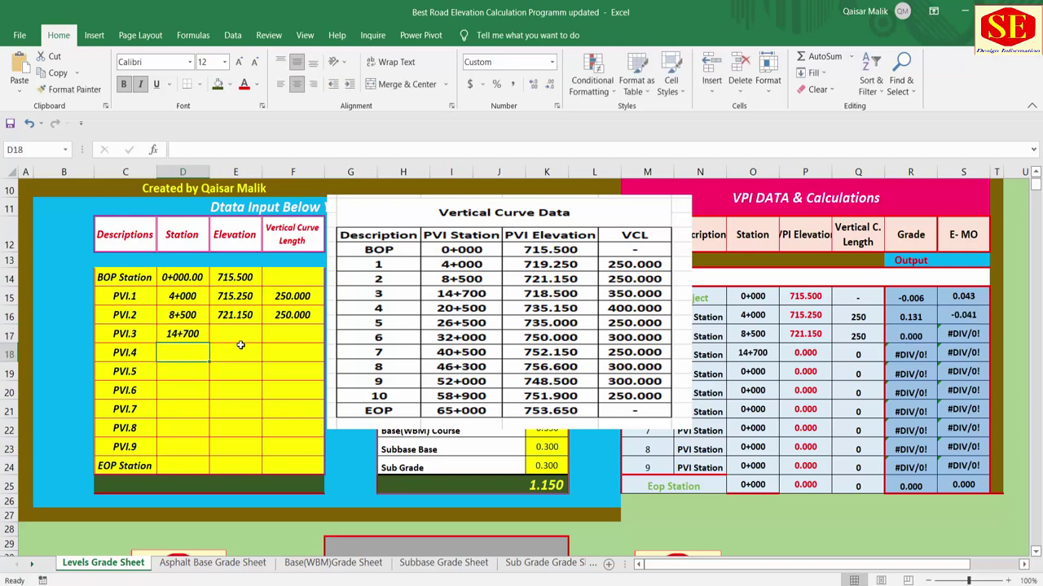
left_click(244, 334)
type("718.5")
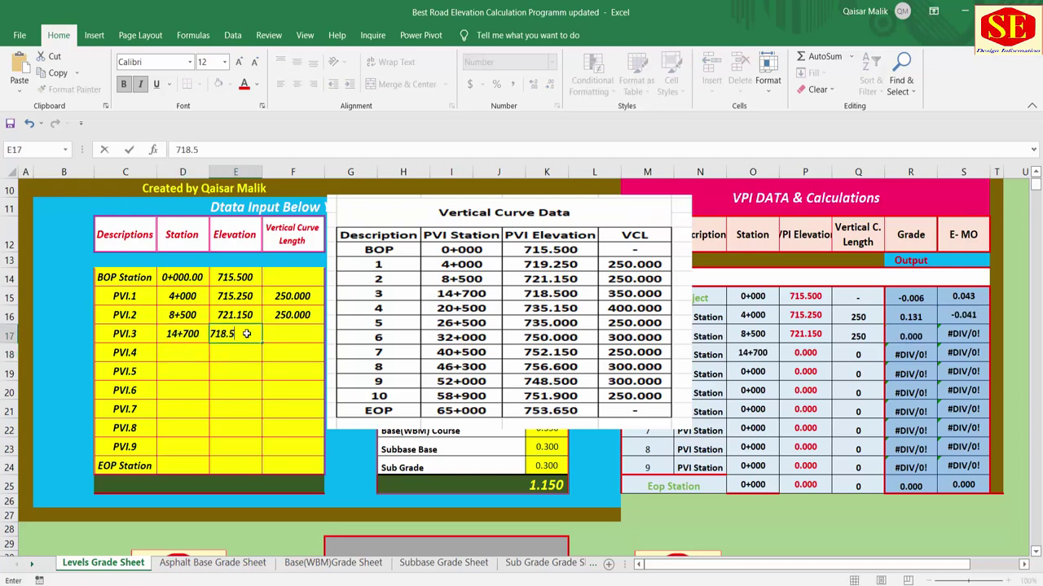
key("Return")
left_click(287, 339)
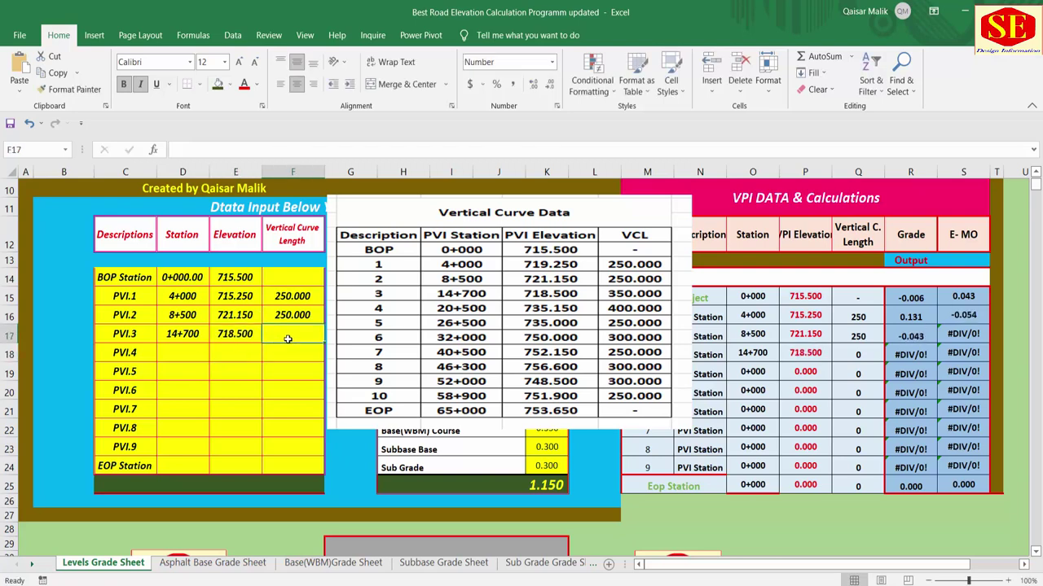
type("350")
key("Return")
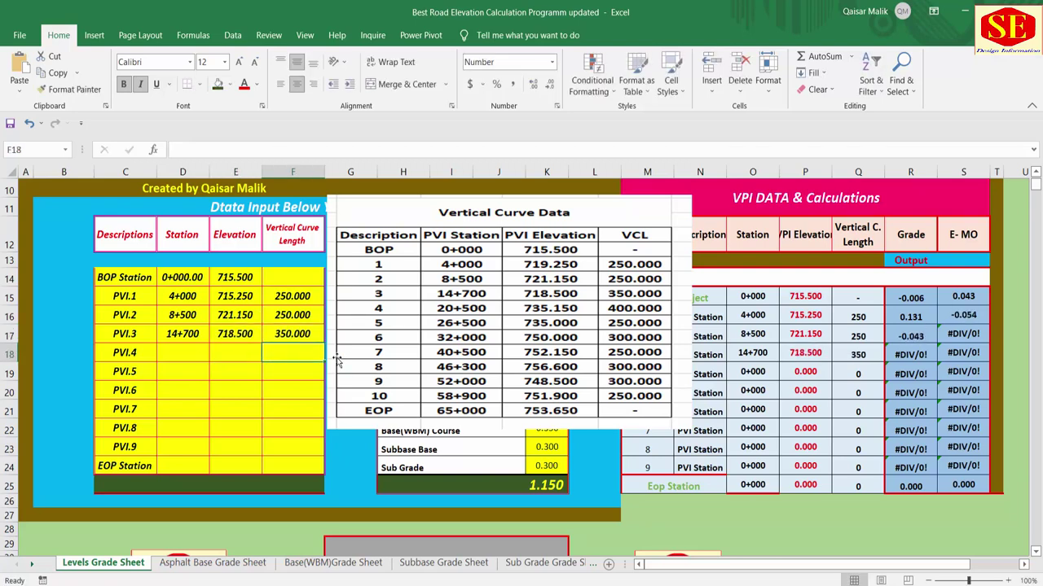
Enter PVI.4 as station 20+500, elevation 735.150, curve length 400
left_click(197, 354)
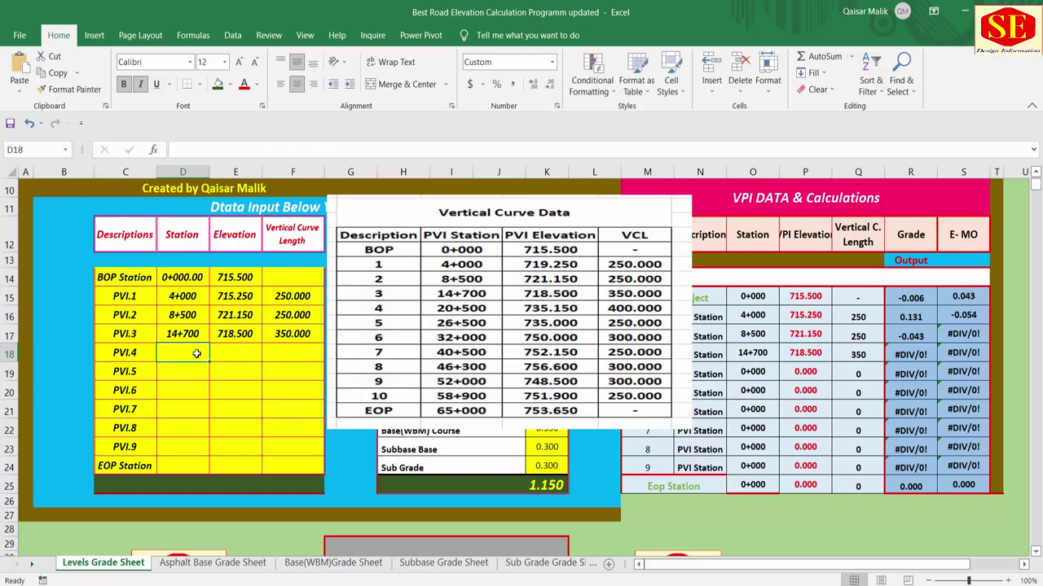
type("20500")
key("Tab")
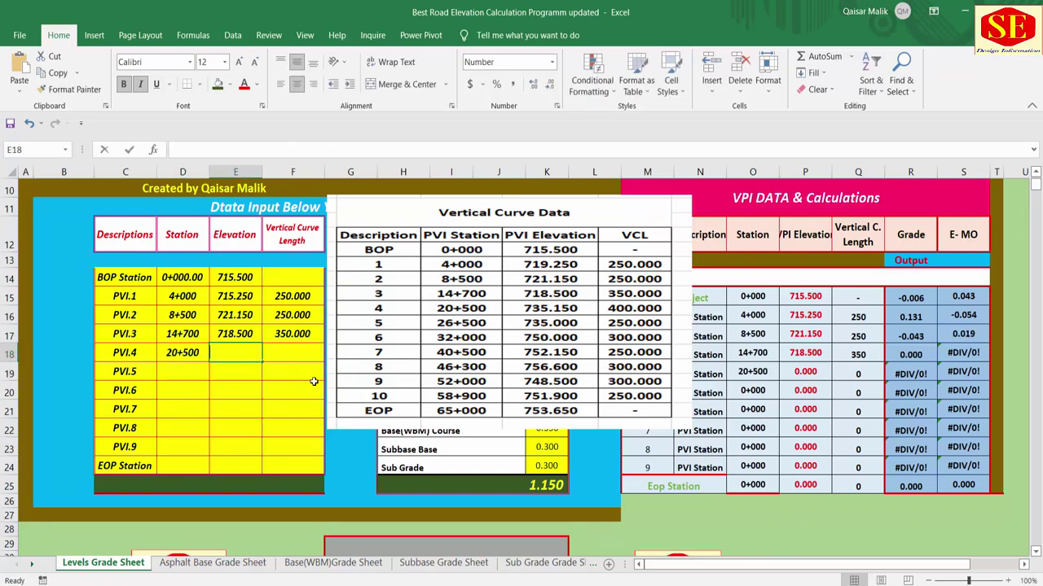
type("735.")
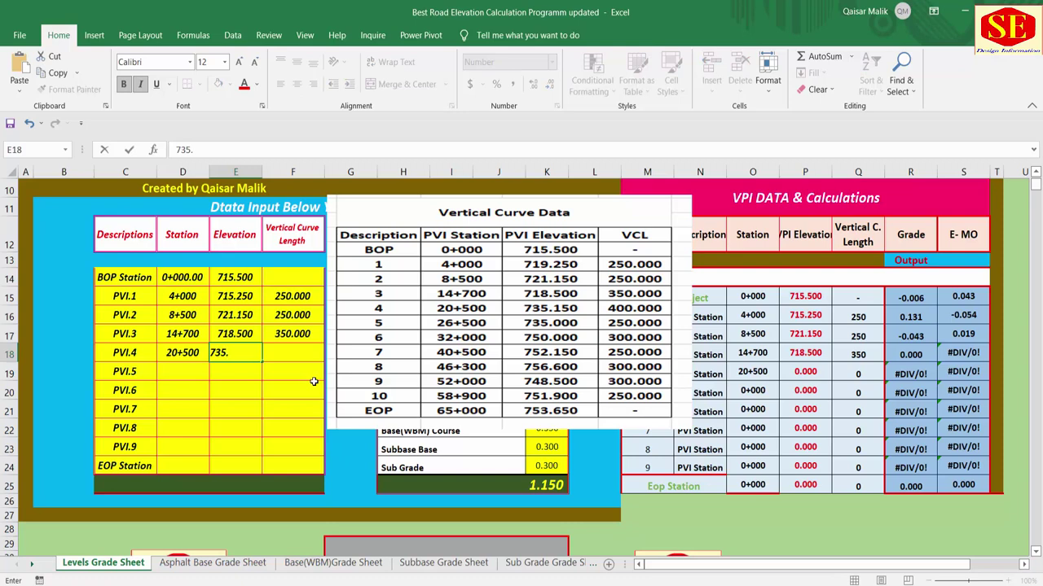
type("150")
key("Return")
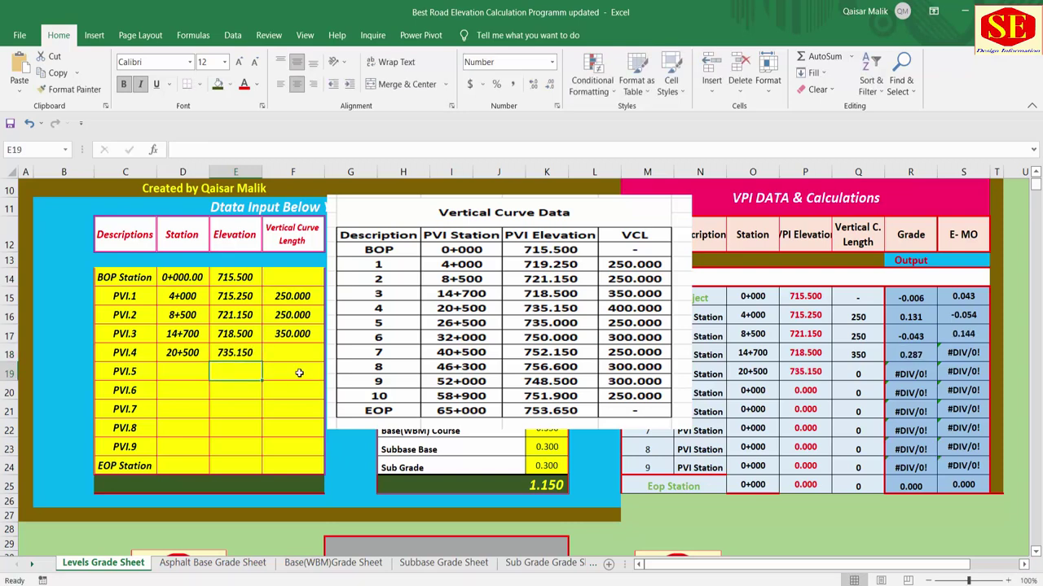
left_click(309, 357)
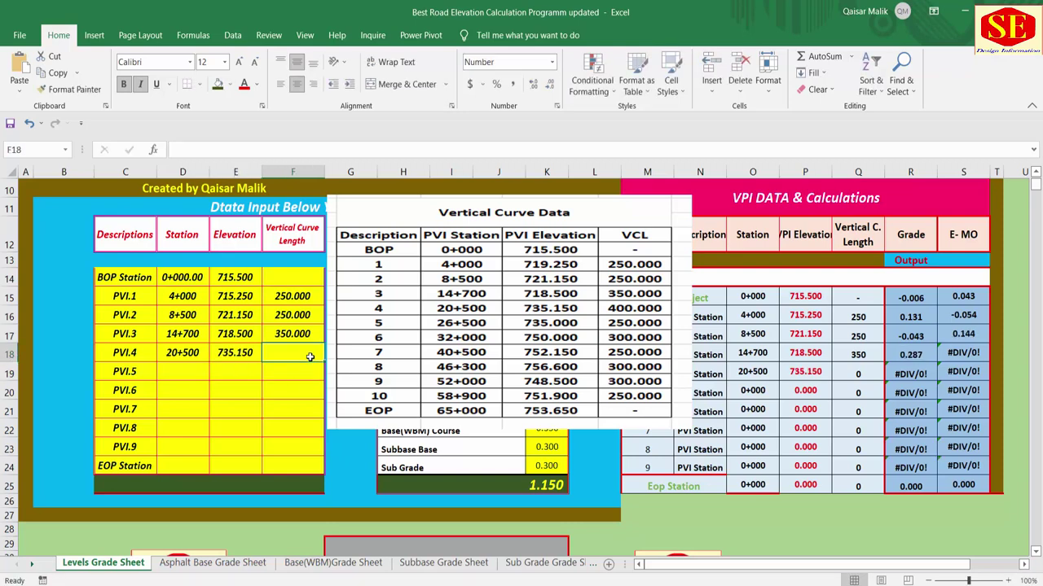
type("400")
key("Return")
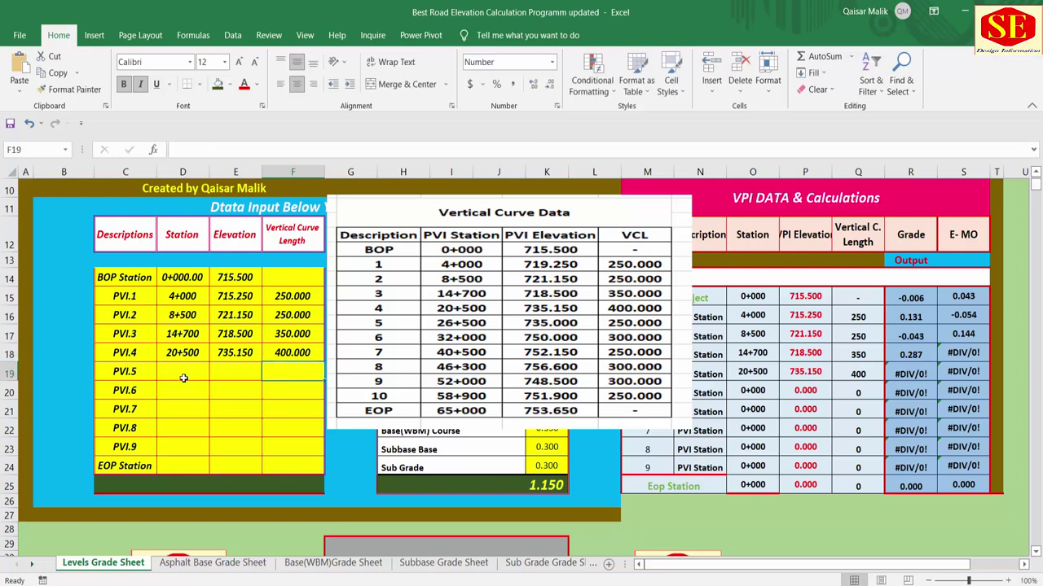
left_click(187, 373)
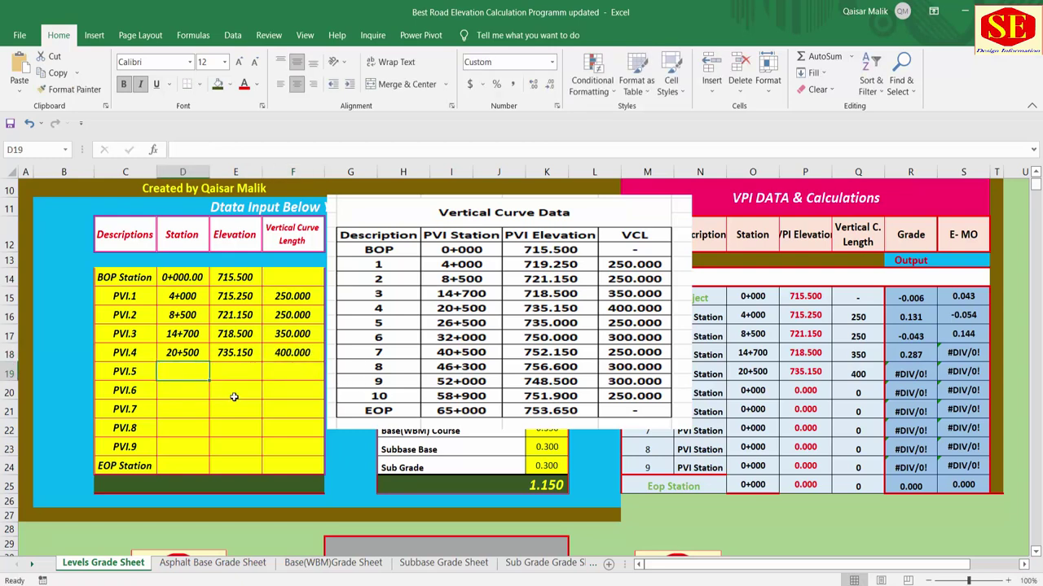
Enter PVI.5 as station 26+500, elevation 735.000, curve length 250
type("26500")
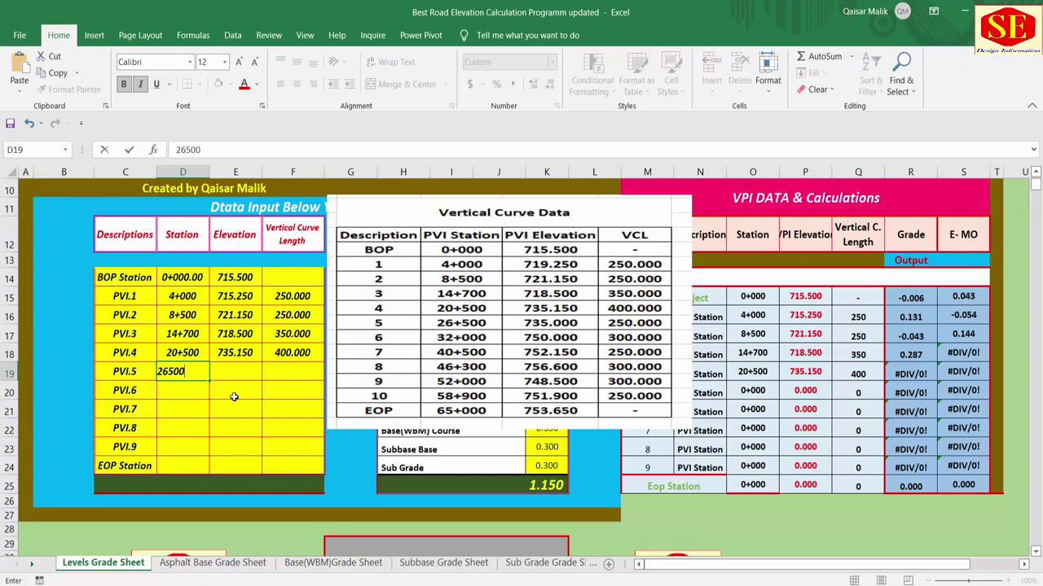
key("Return")
left_click(234, 371)
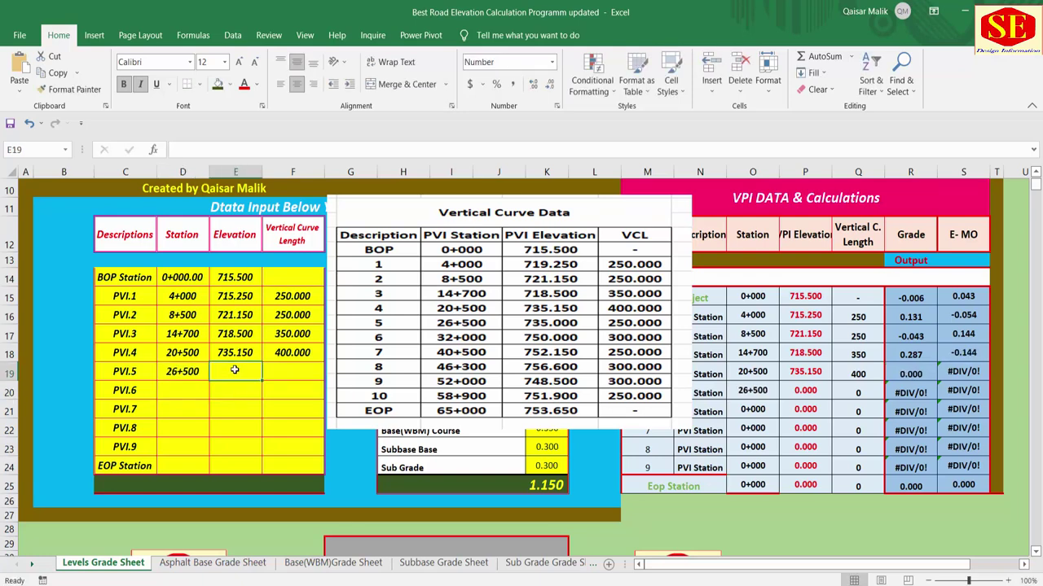
type("735")
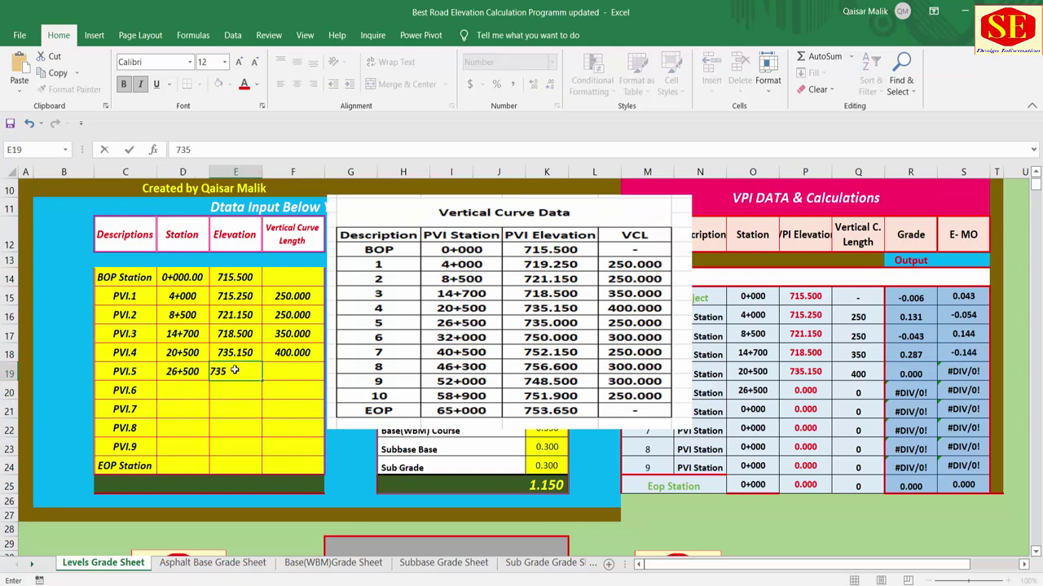
key("Return")
left_click(286, 372)
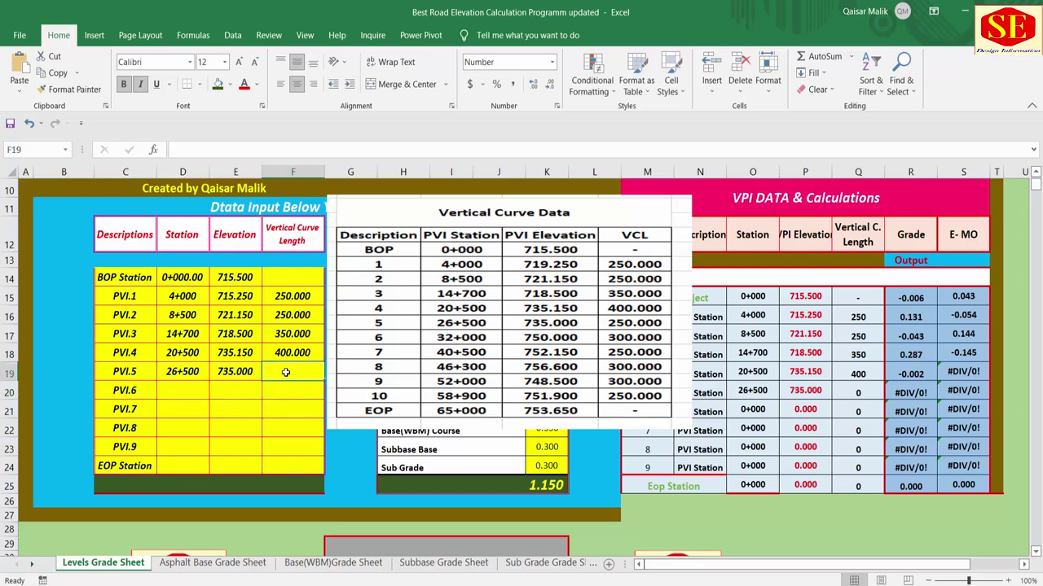
type("250")
key("Return")
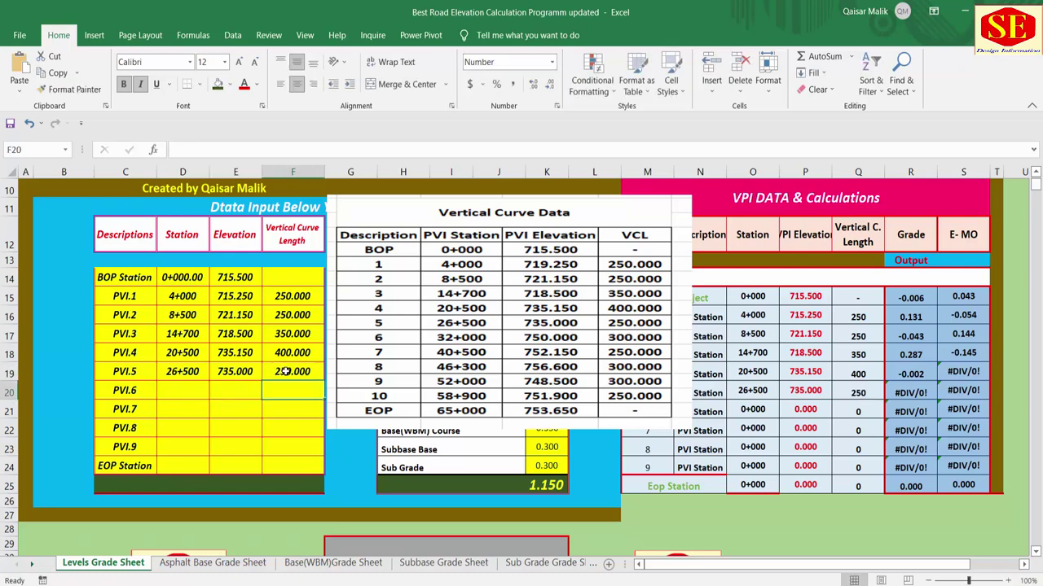
Enter PVI.6 as station 32+000, elevation 750.000, curve length 300
left_click(174, 386)
type("3")
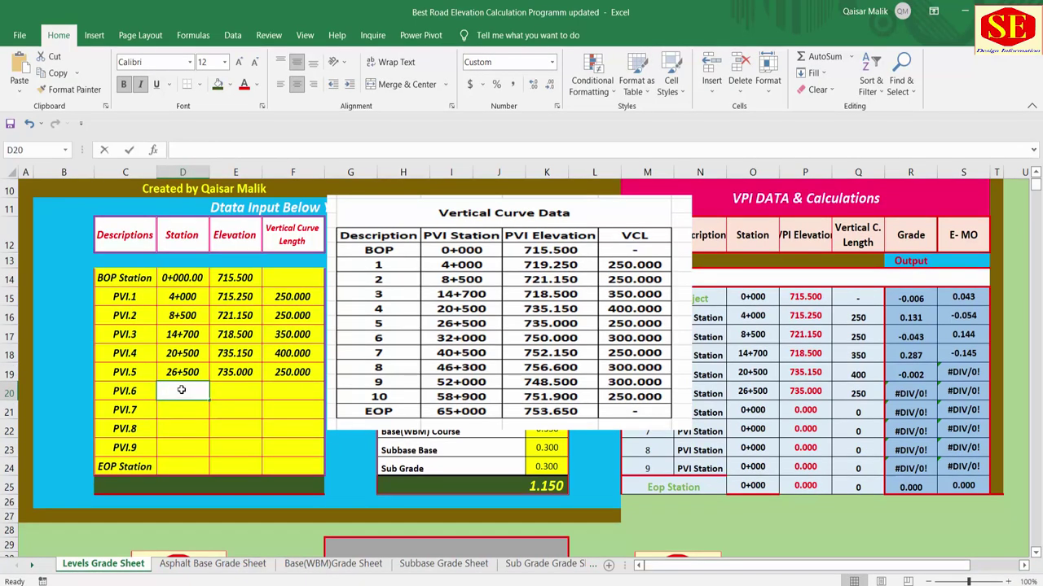
type("2000")
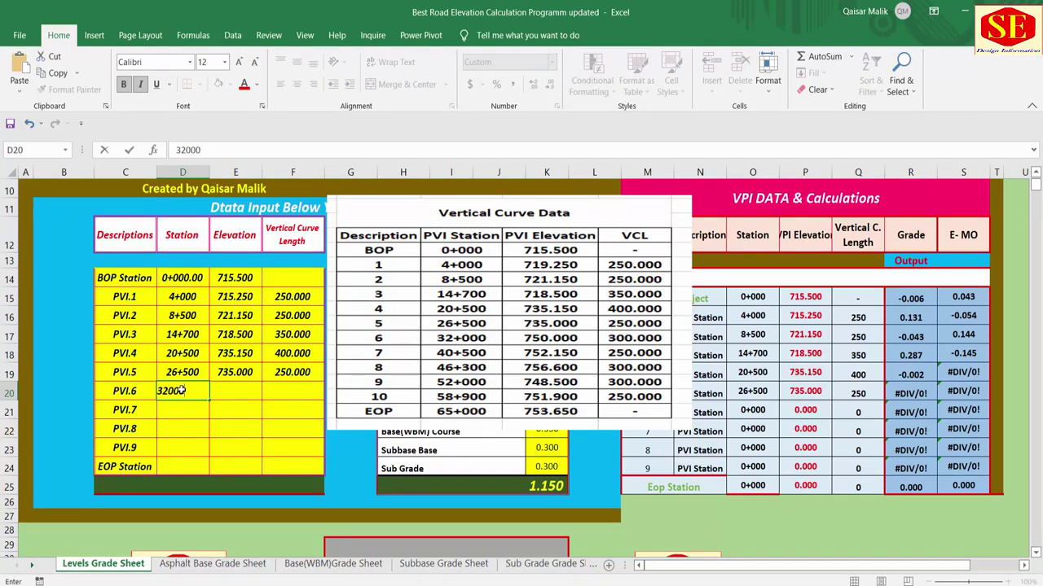
key("Return")
left_click(225, 389)
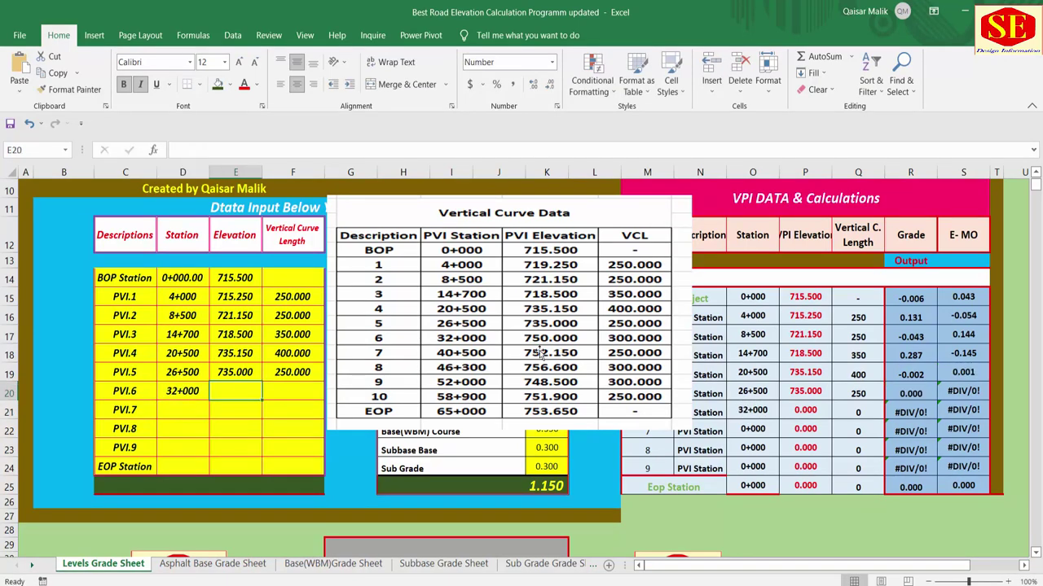
type("750")
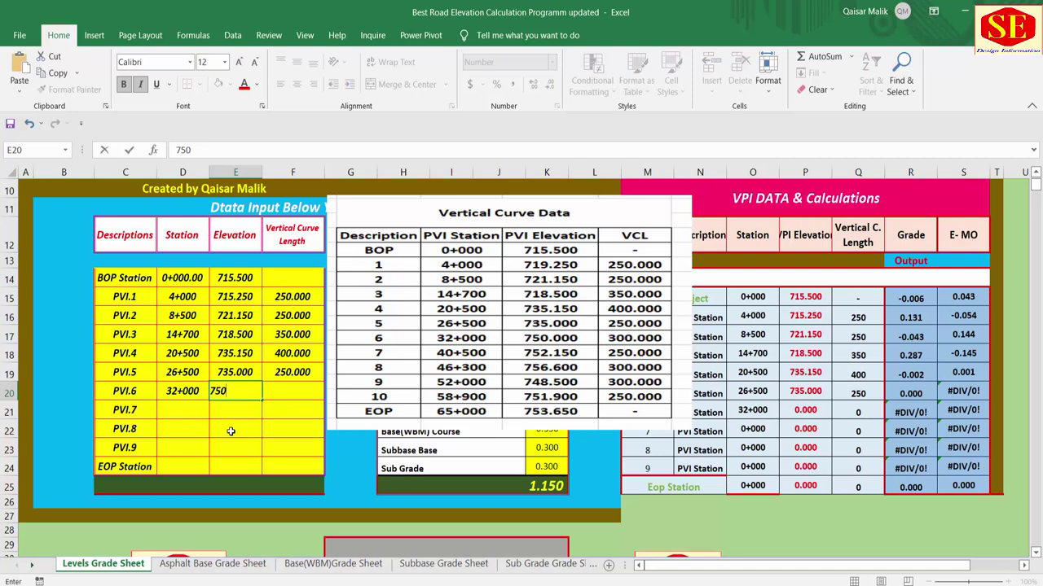
key("Return")
left_click(295, 393)
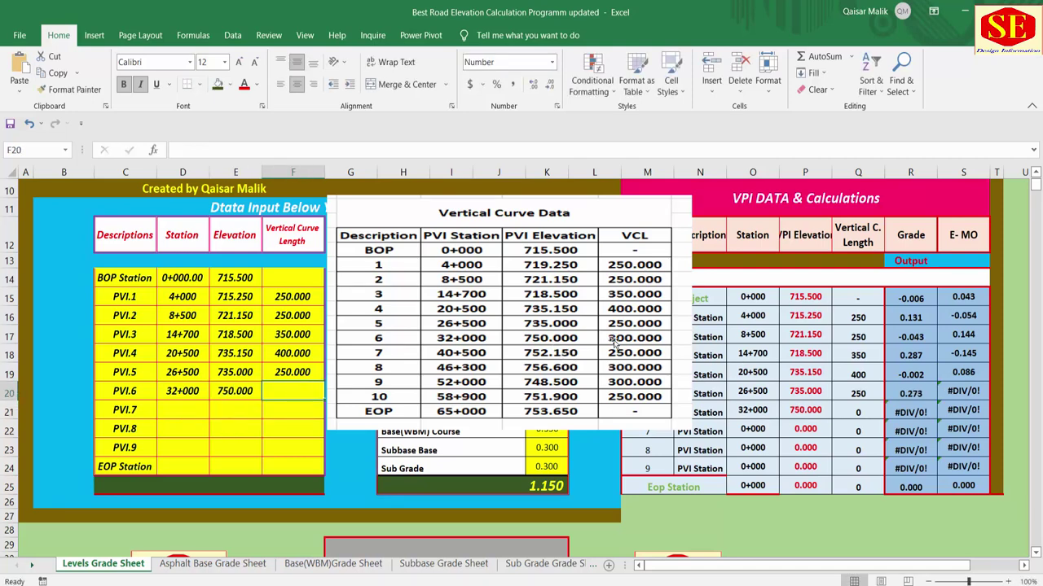
type("300")
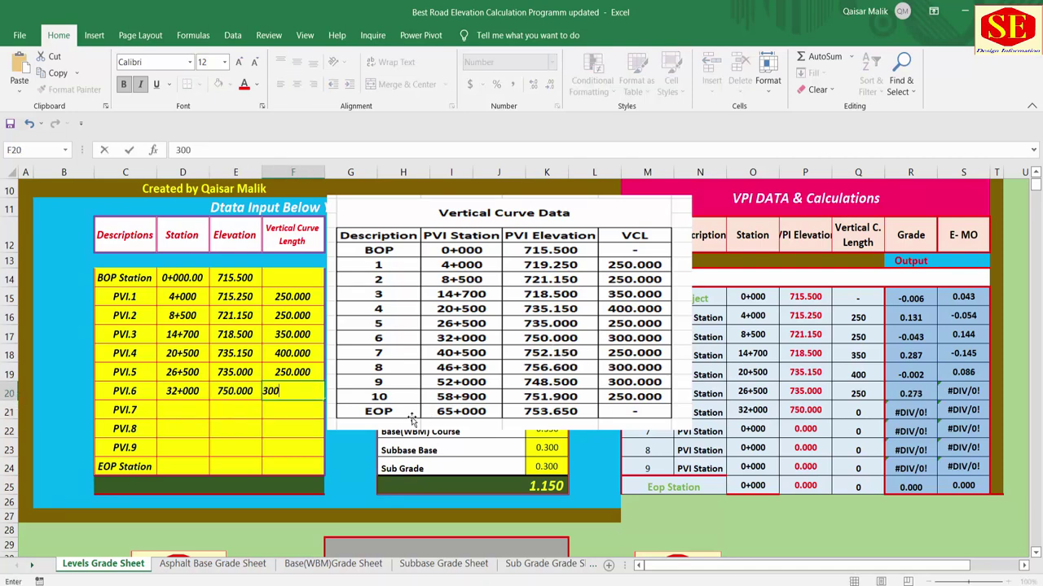
key("Return")
Enter PVI.7 as station 40+500, elevation 752.150, curve length 250
left_click(184, 409)
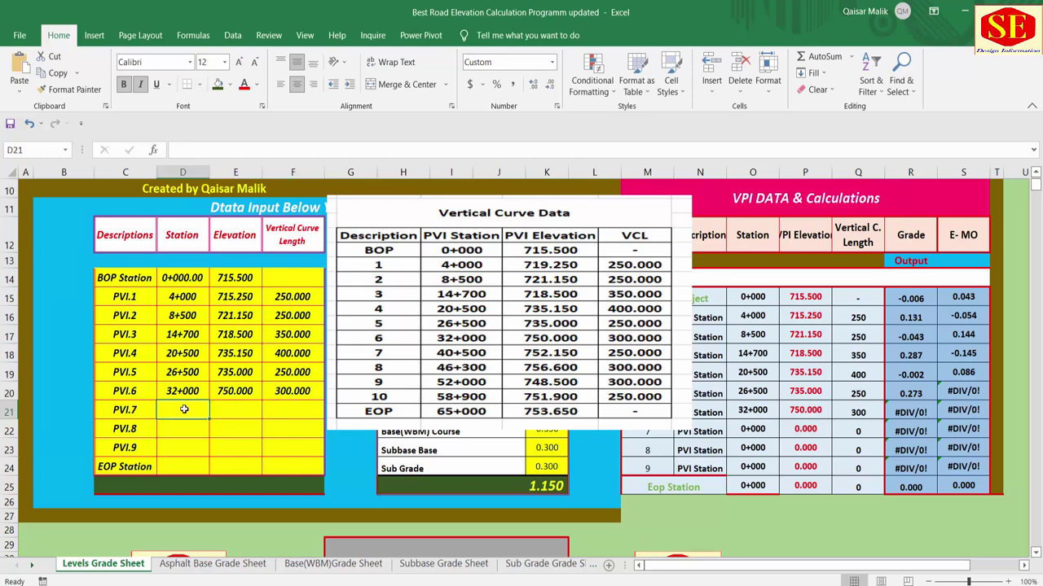
type("40500")
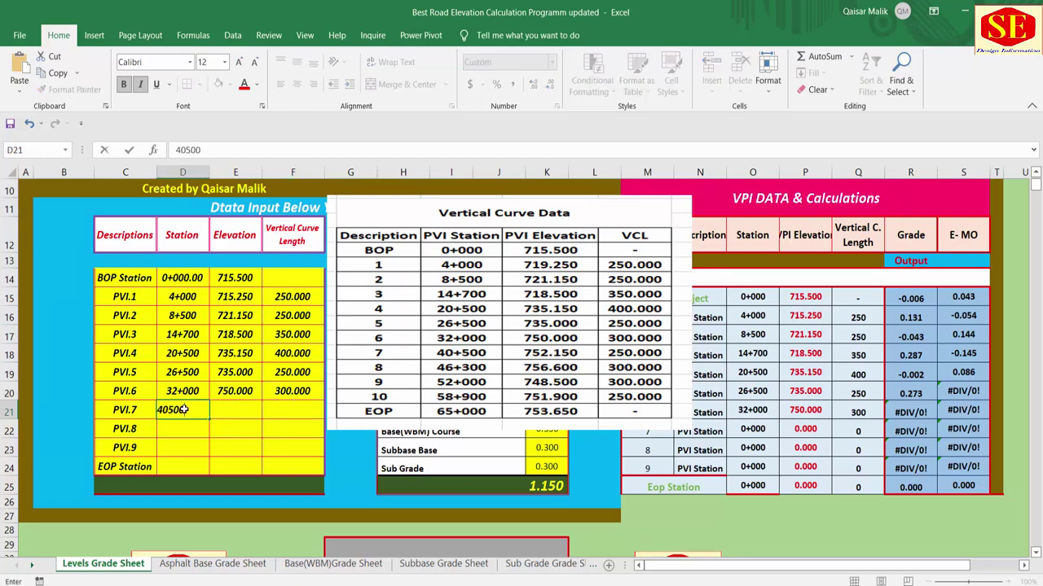
key("Return")
left_click(231, 403)
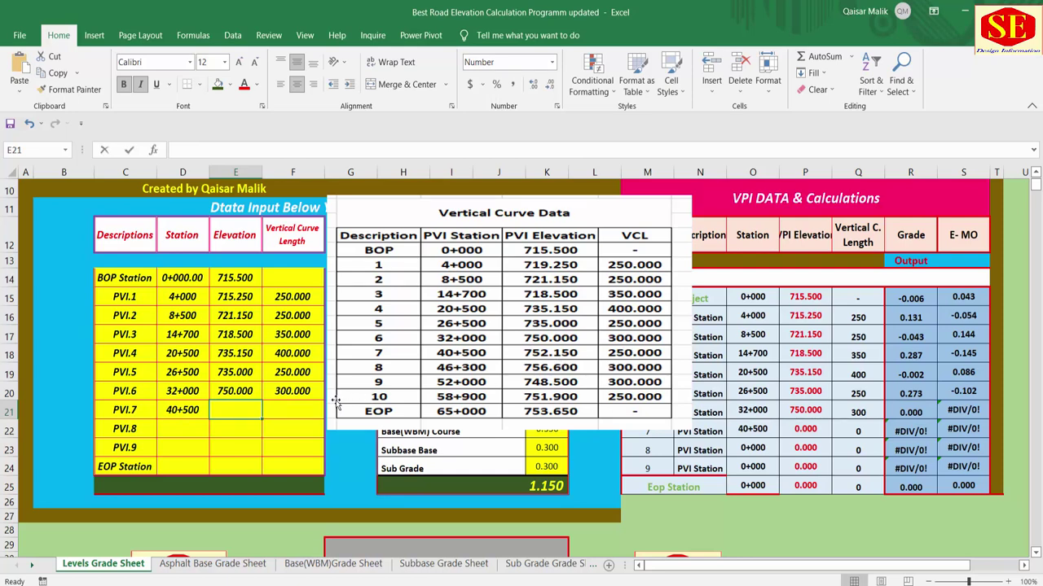
type("752.150")
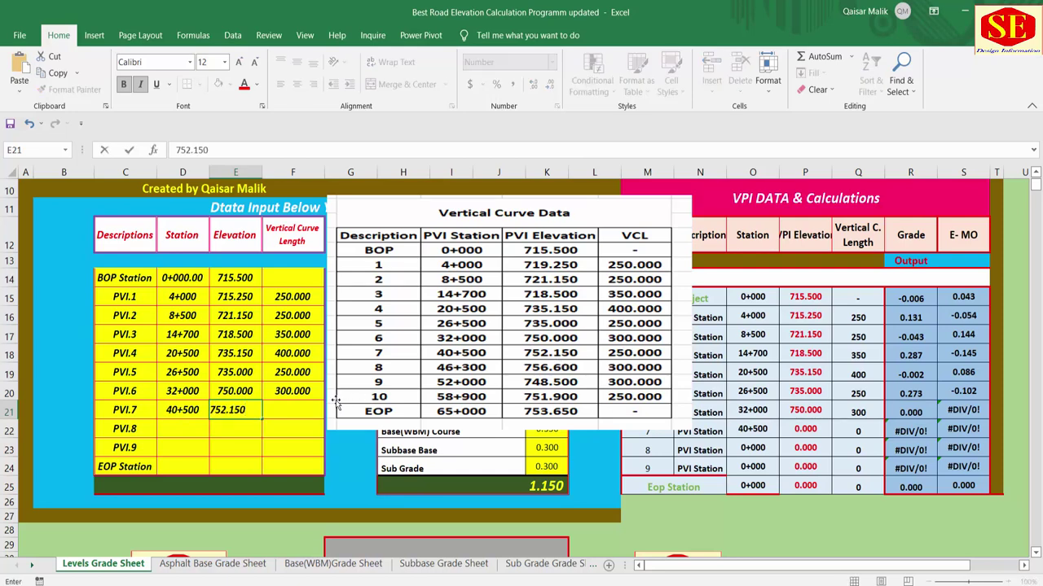
key("Return")
left_click(308, 410)
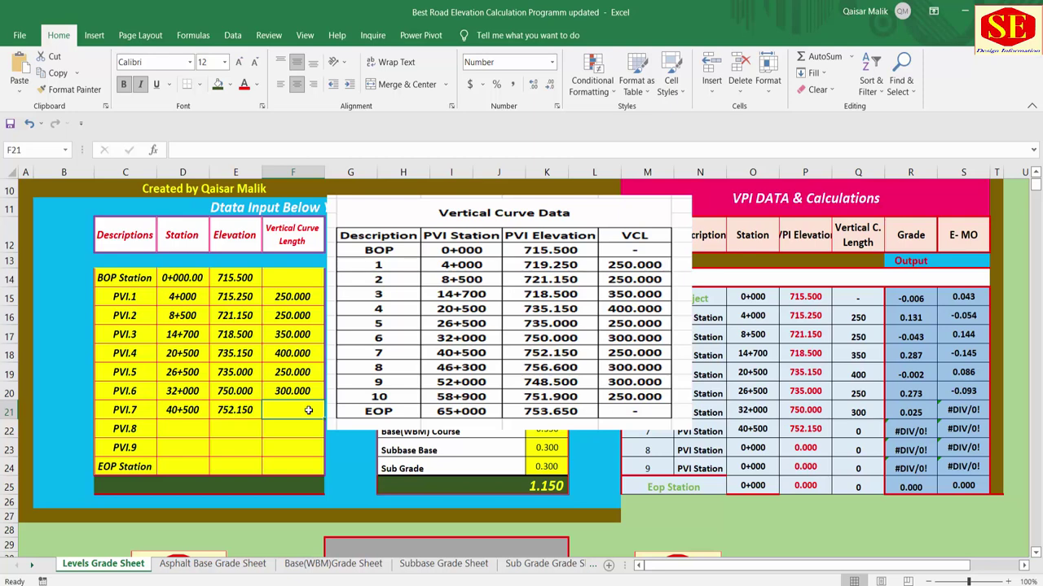
type("250")
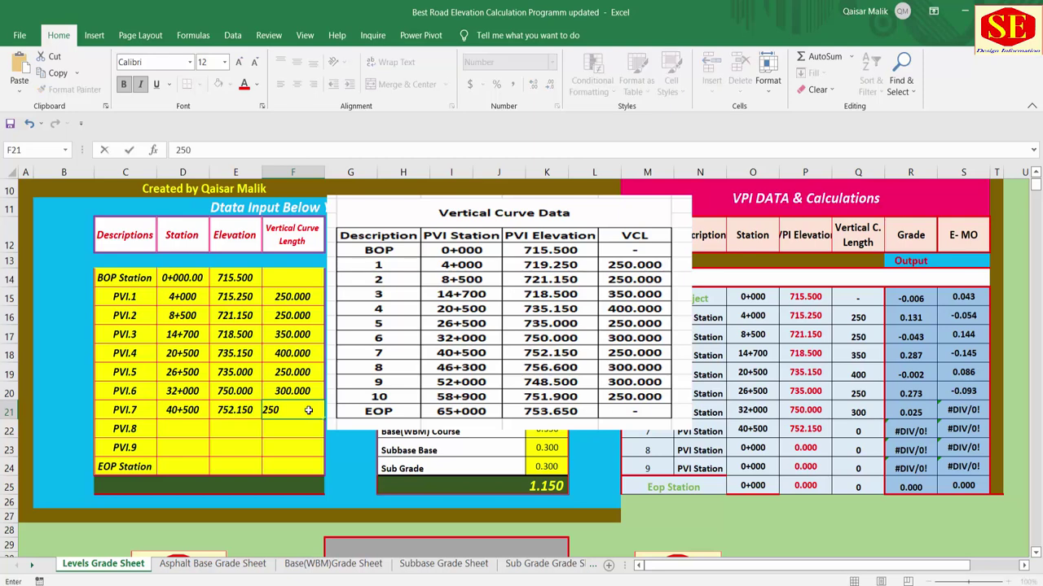
key("Return")
Enter PVI.8 as station 46+300, elevation 756.600, curve length 300
left_click(184, 429)
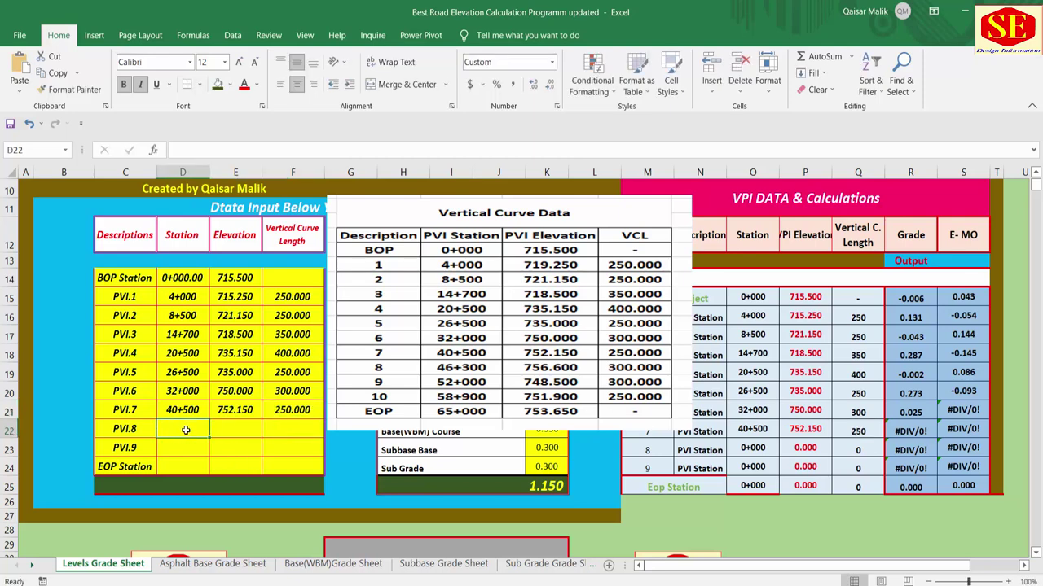
type("46")
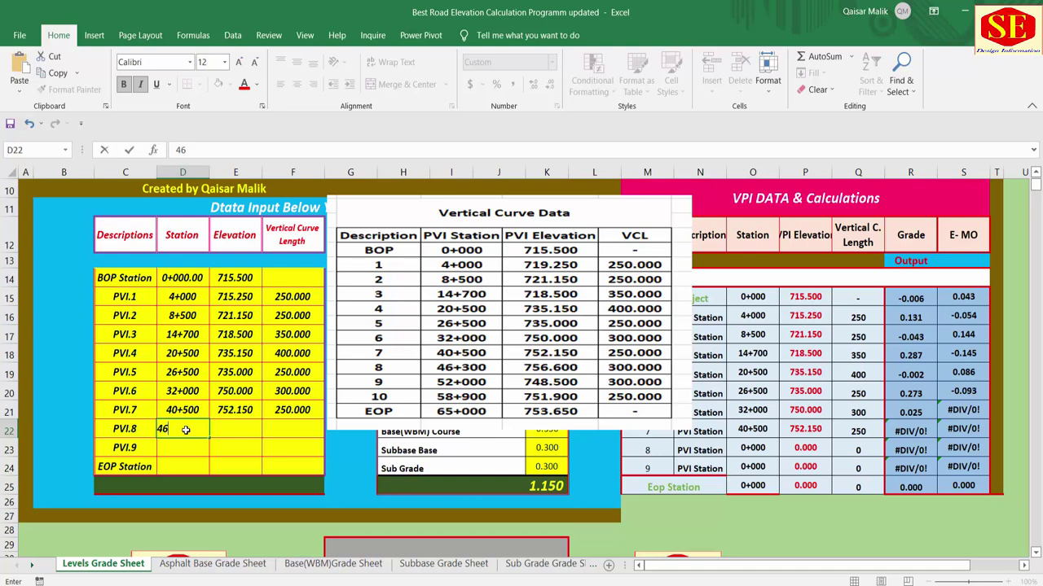
type("300")
key("Return")
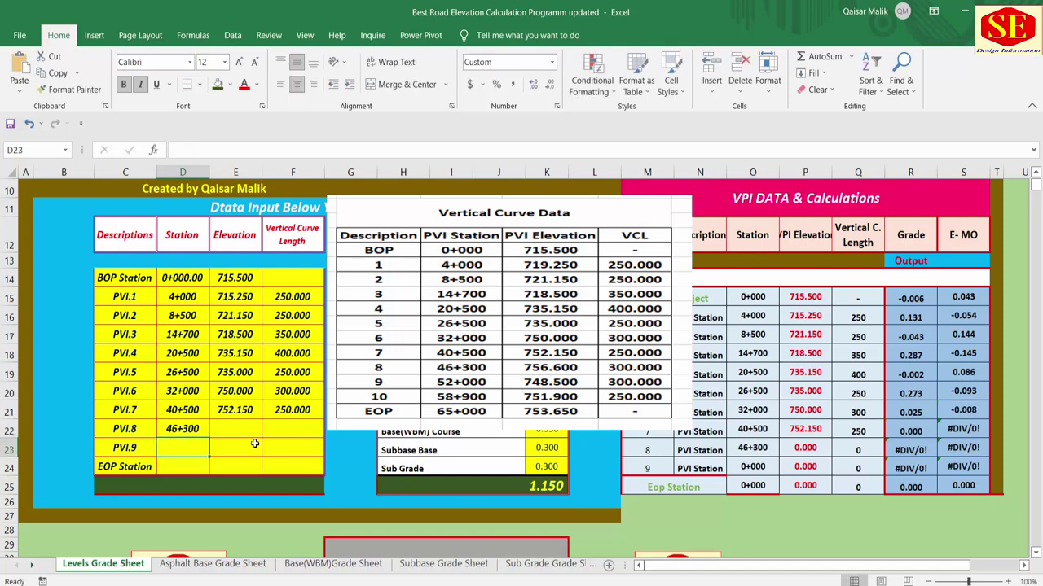
left_click(241, 422)
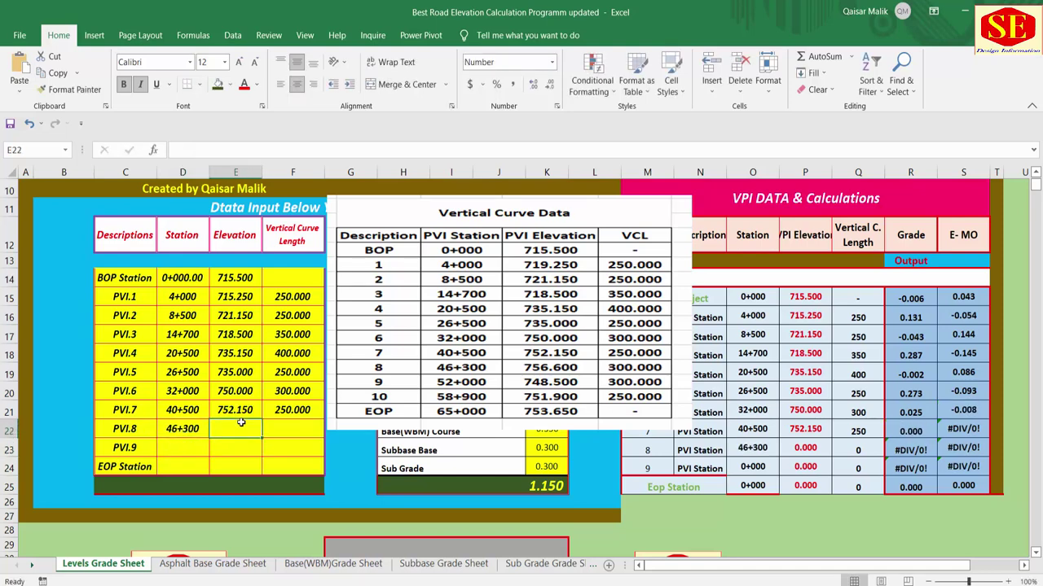
type("756.6")
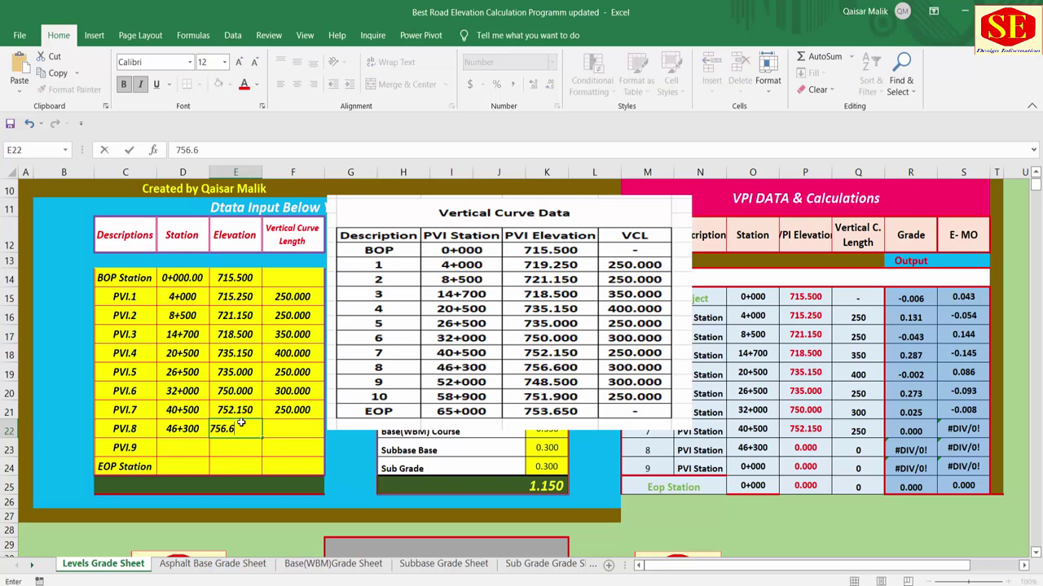
key("Return")
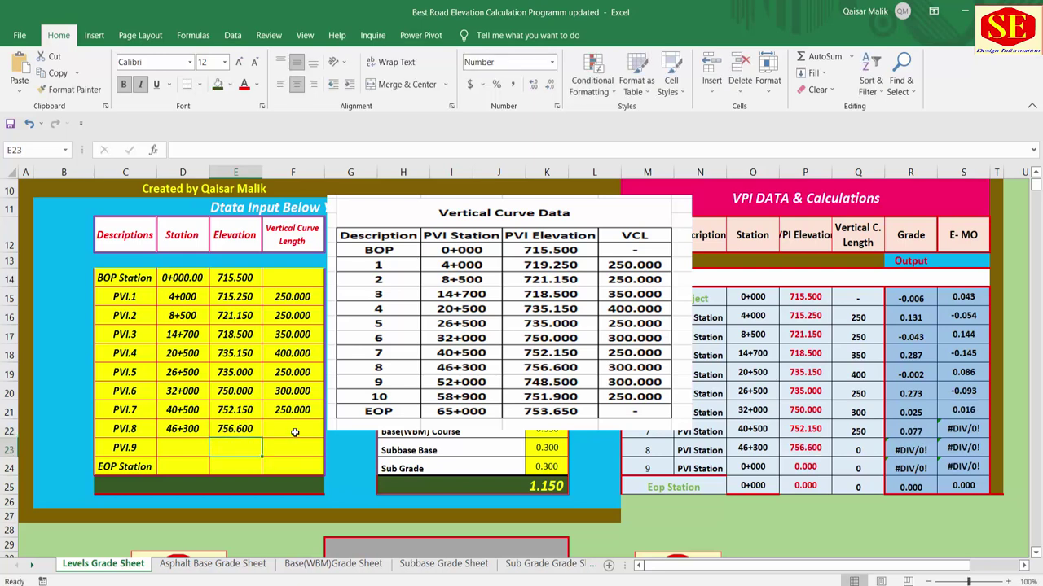
left_click(294, 431)
type("300")
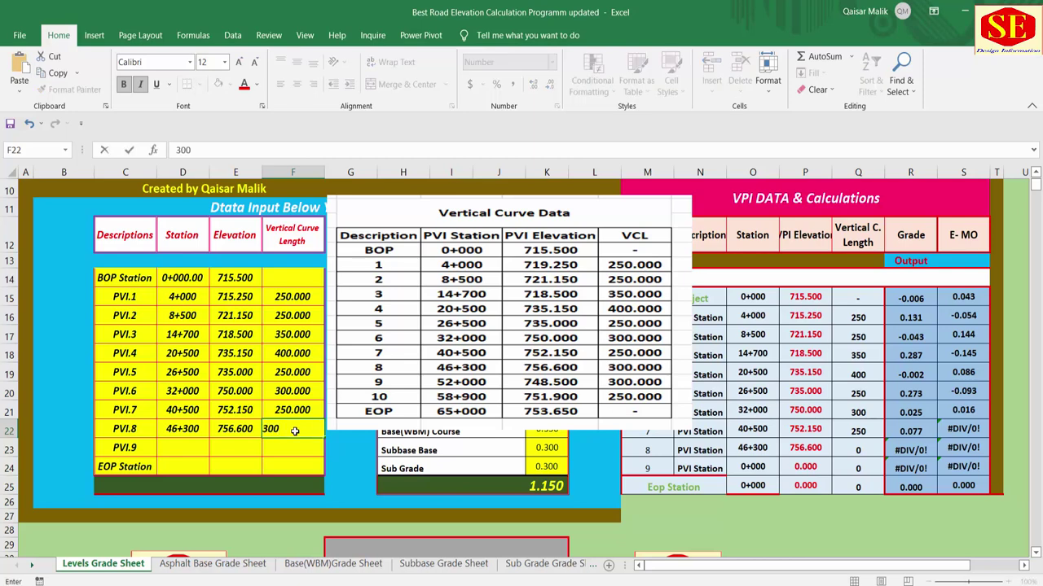
key("Return")
Enter PVI.9 as station 52+000, elevation 748.500, curve length 300
left_click(182, 447)
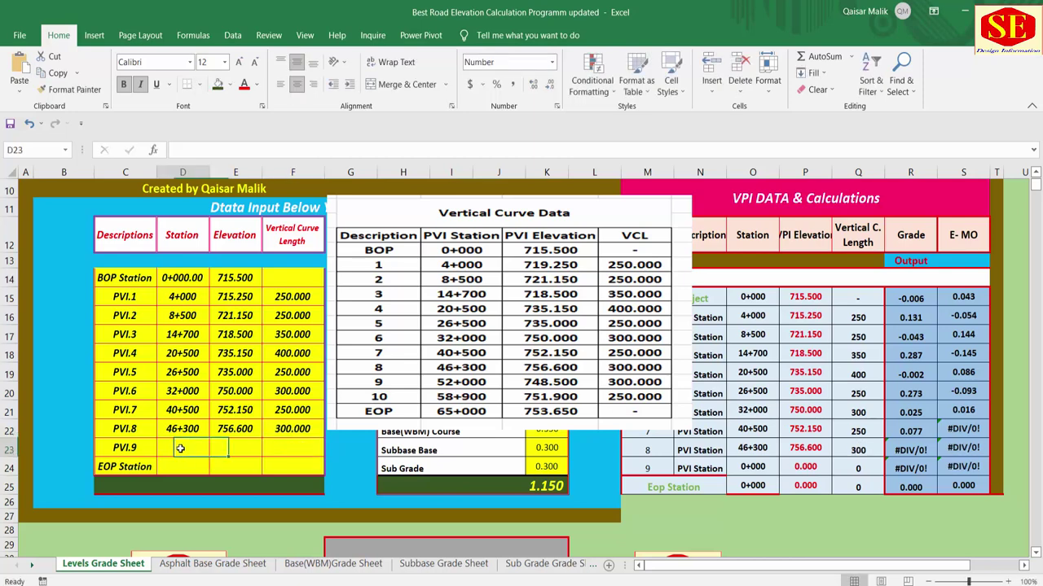
type("52")
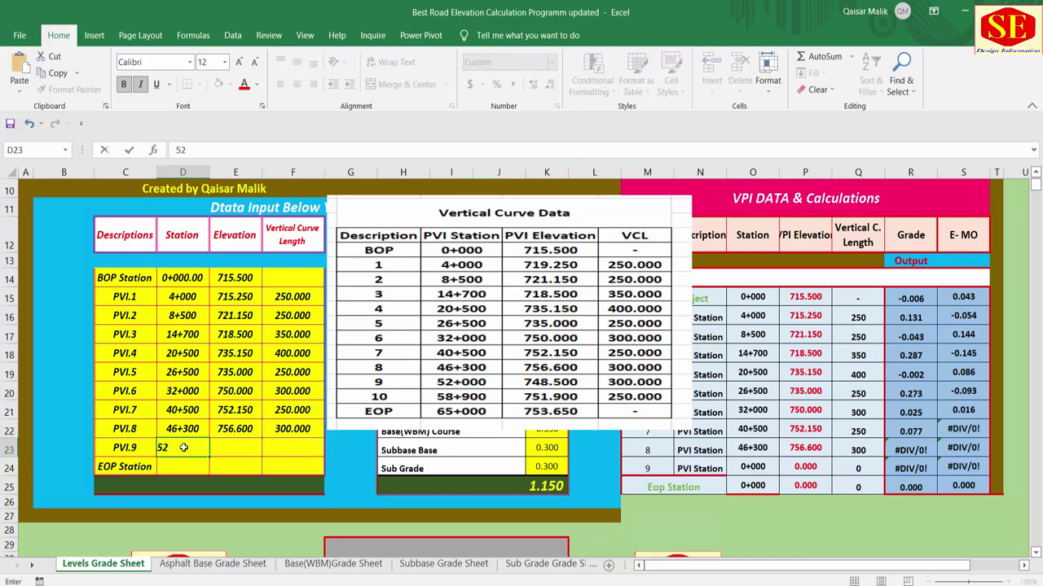
type("000")
key("Return")
left_click(234, 444)
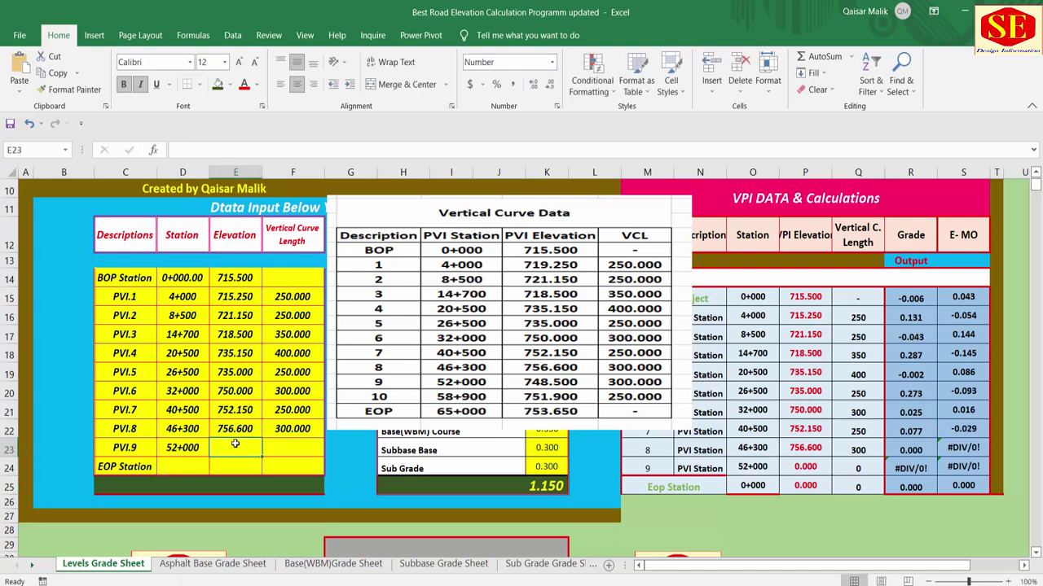
type("748.500")
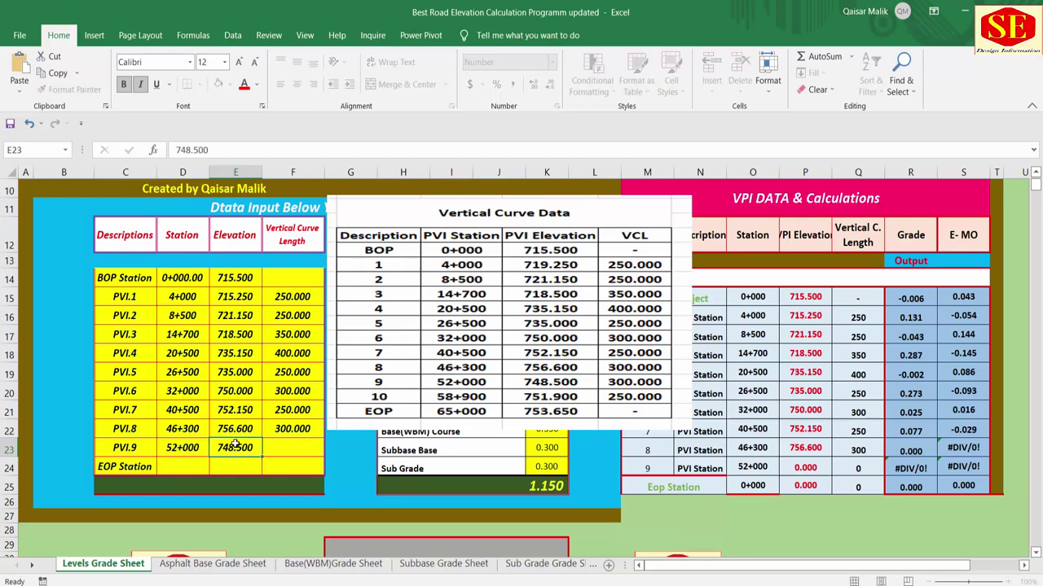
key("Return")
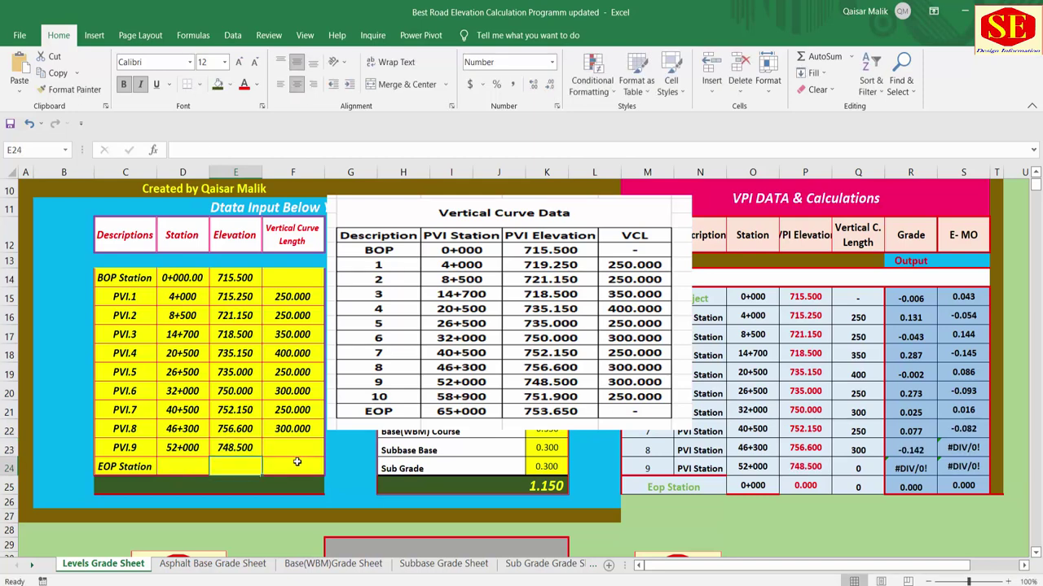
left_click(283, 446)
type("3")
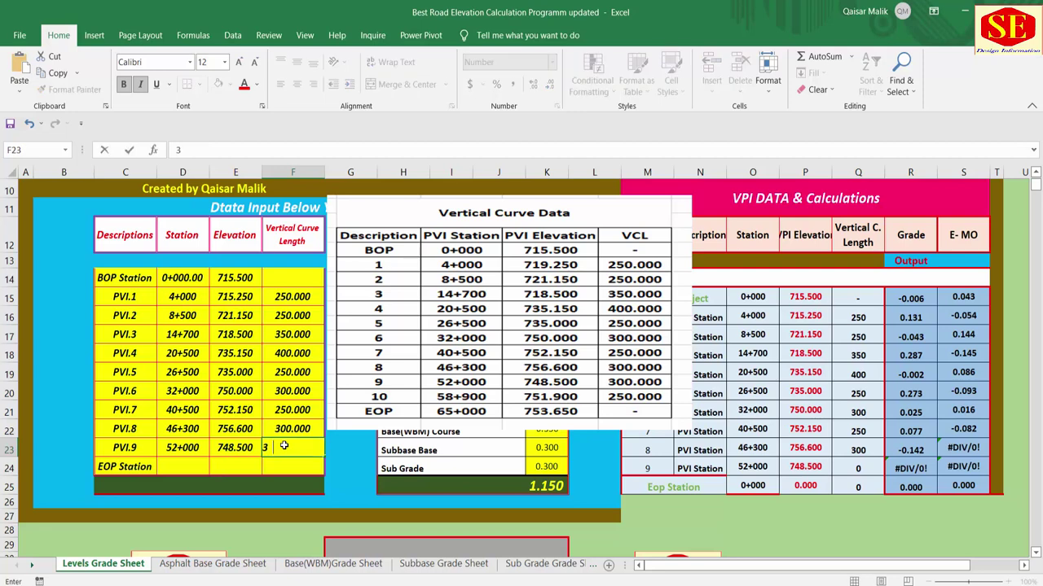
type("00")
key("Return")
Enter the EOP station 65+000 with elevation 753.650
key("Left")
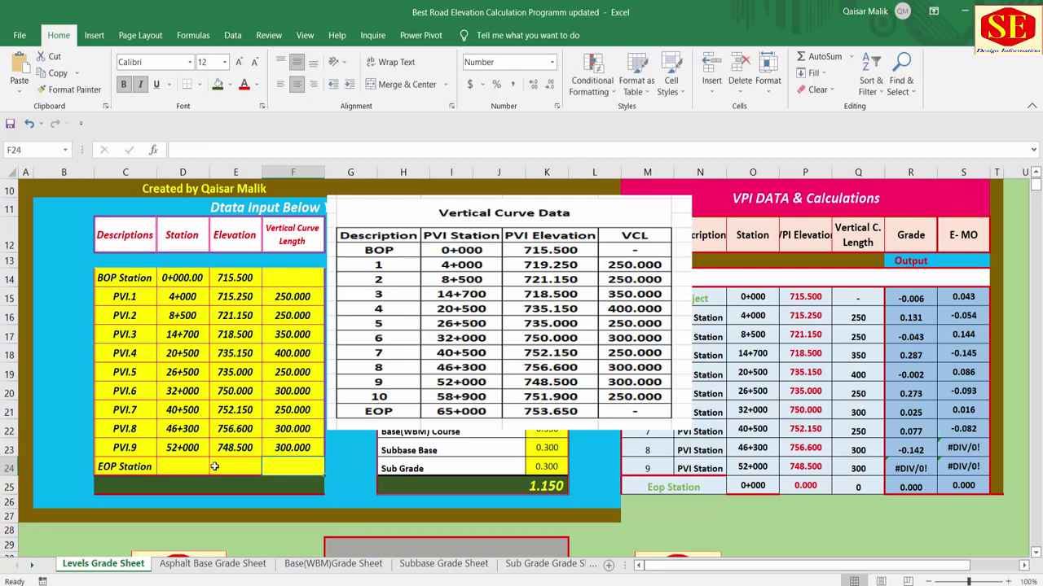
key("Left")
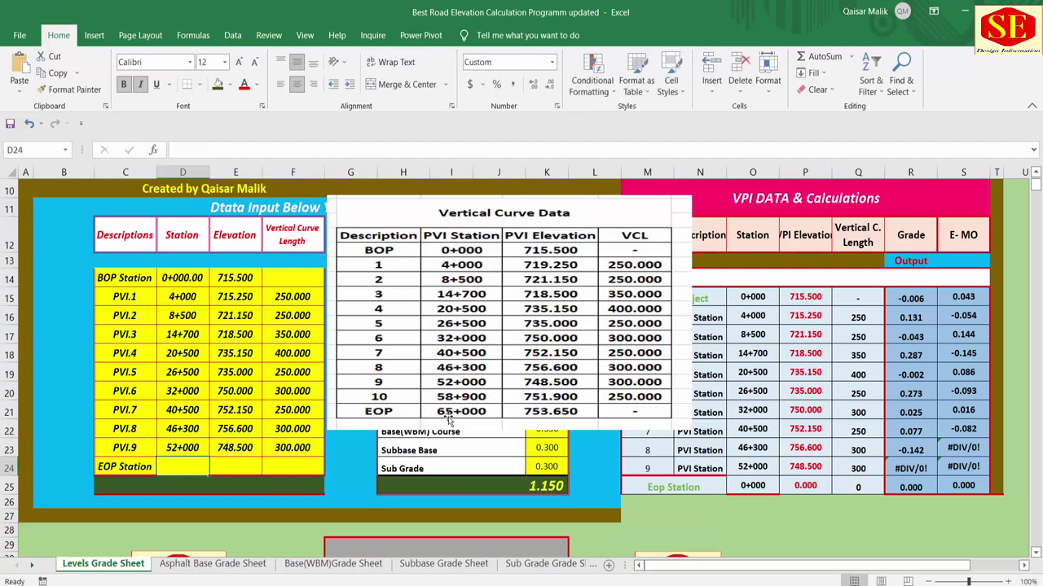
type("65")
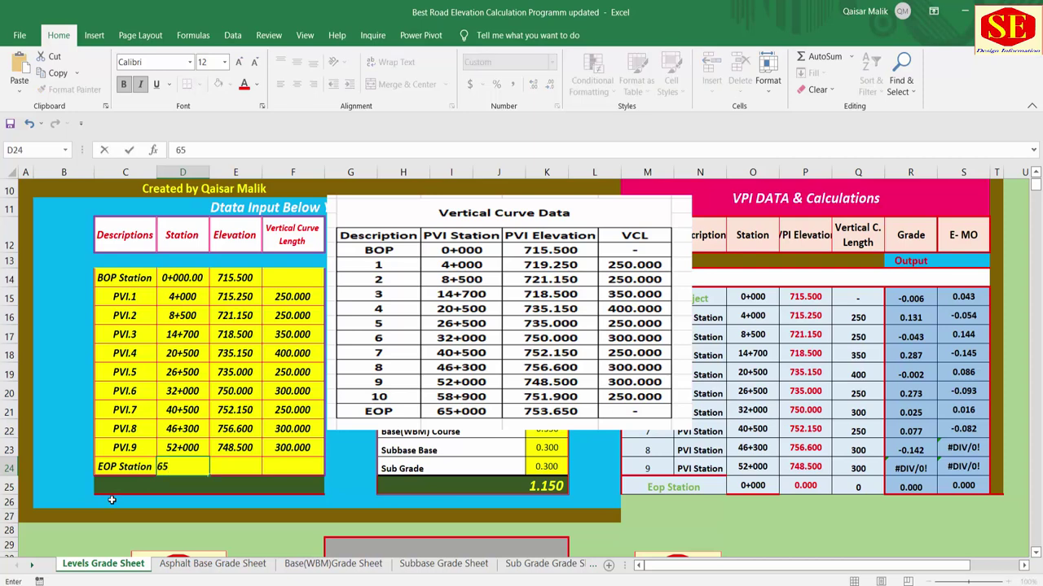
type("+000.00")
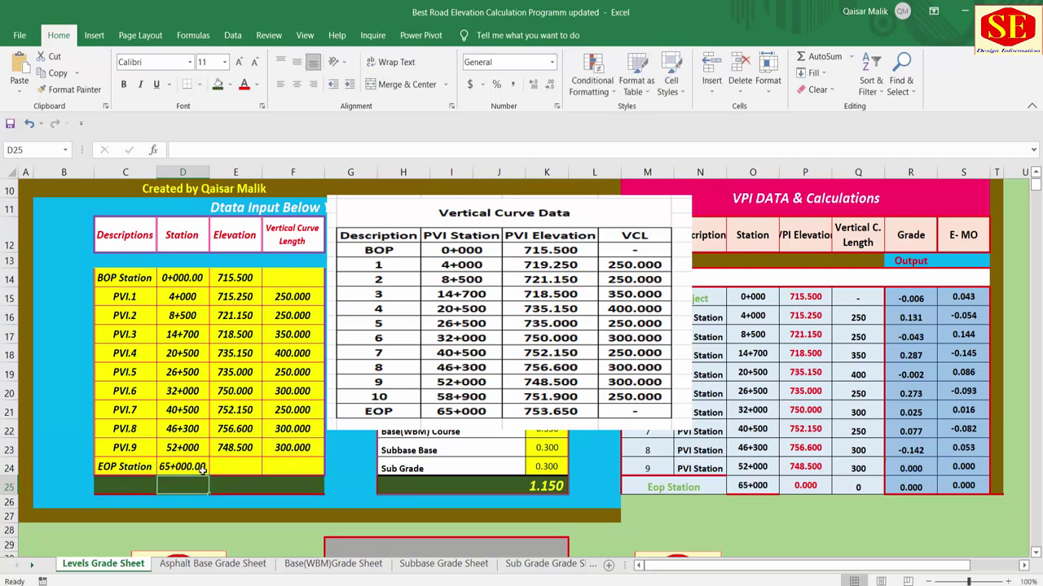
left_click(236, 462)
type("753")
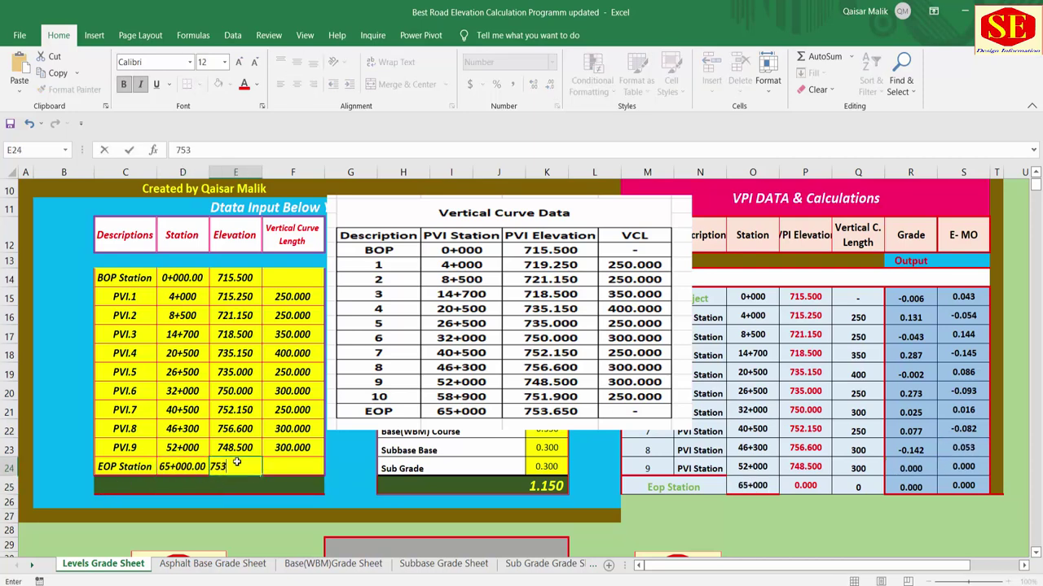
type(".650")
key("Return")
left_click(281, 468)
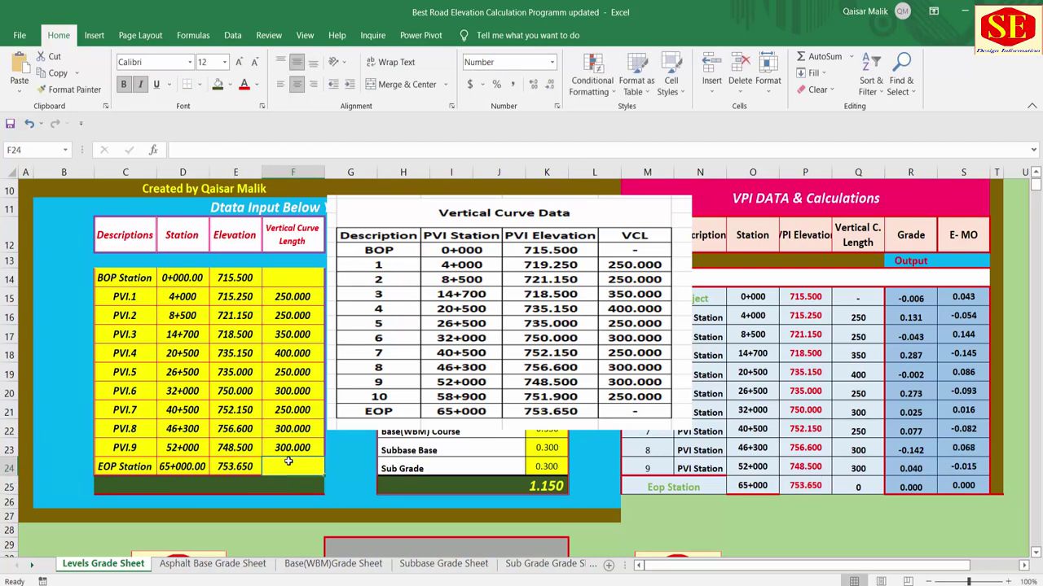
left_click(140, 282)
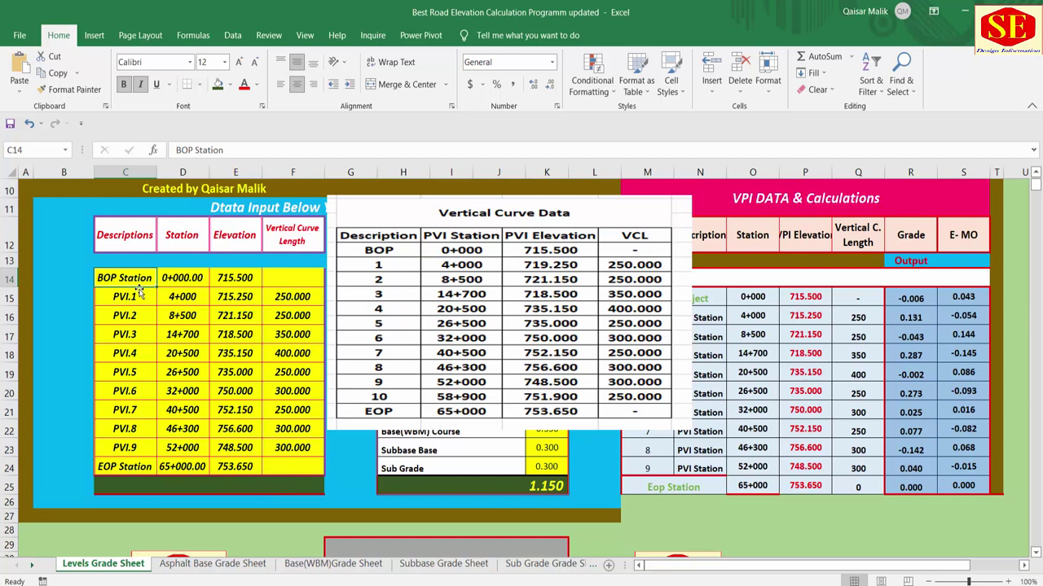
left_click(124, 461)
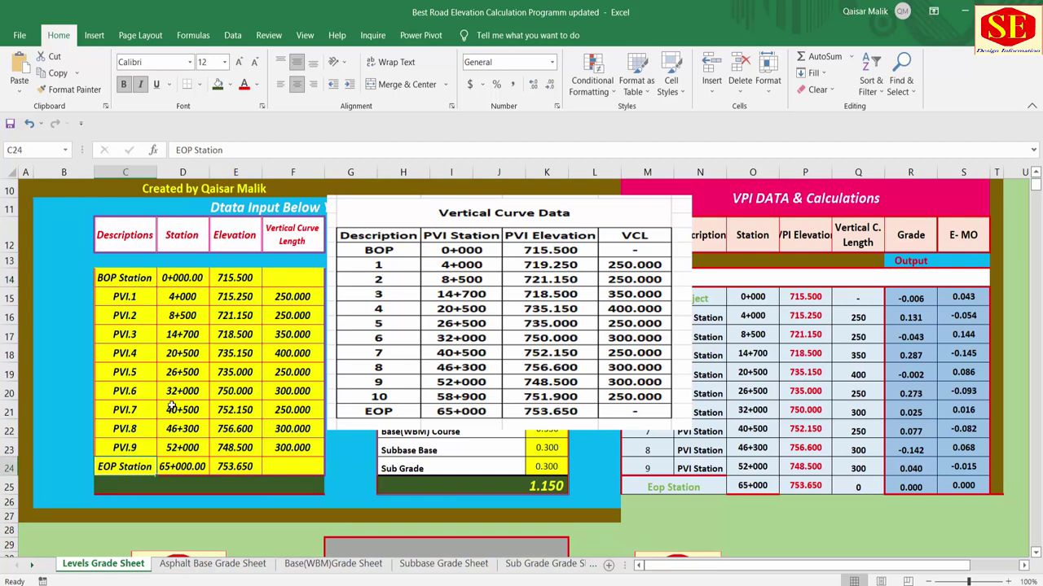
left_click(128, 347)
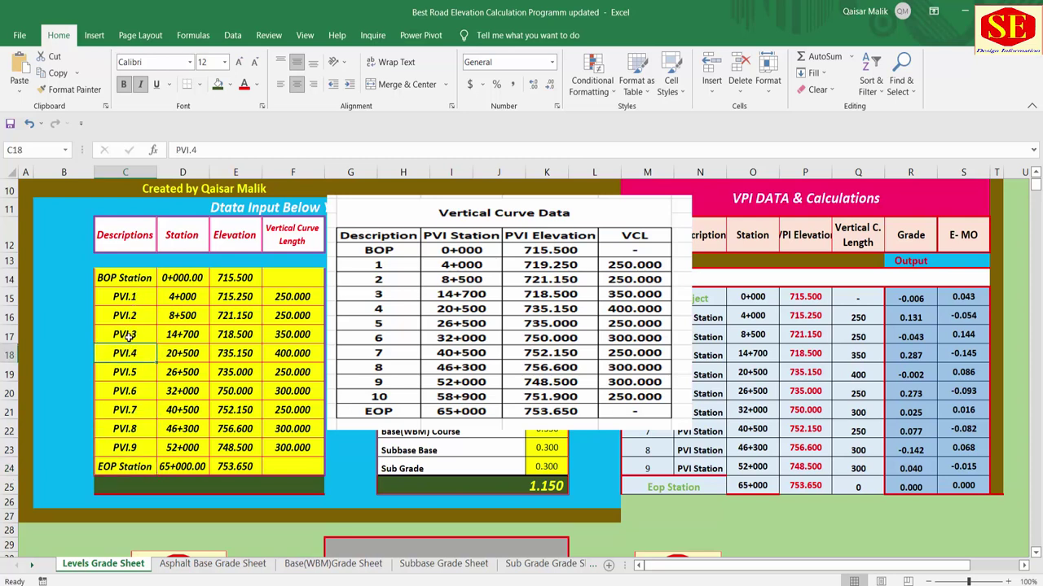
left_click(134, 277)
left_click(134, 299)
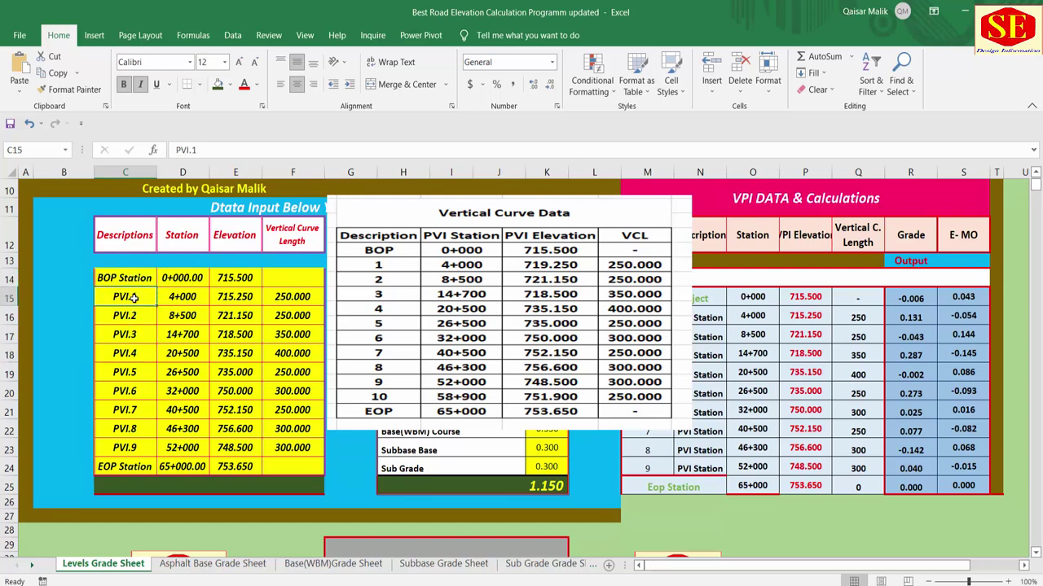
left_click(130, 318)
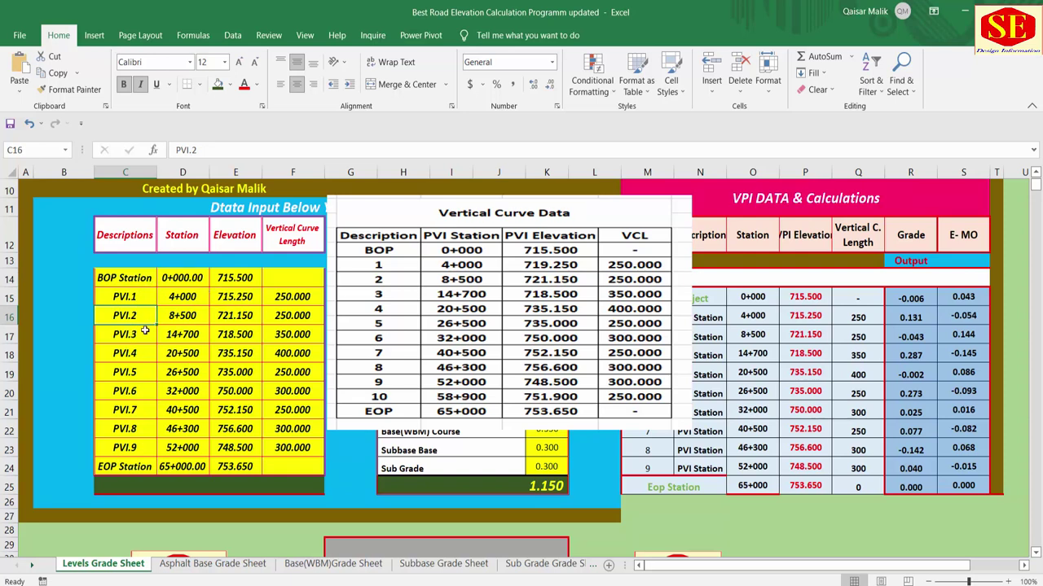
left_click(181, 354)
left_click(172, 375)
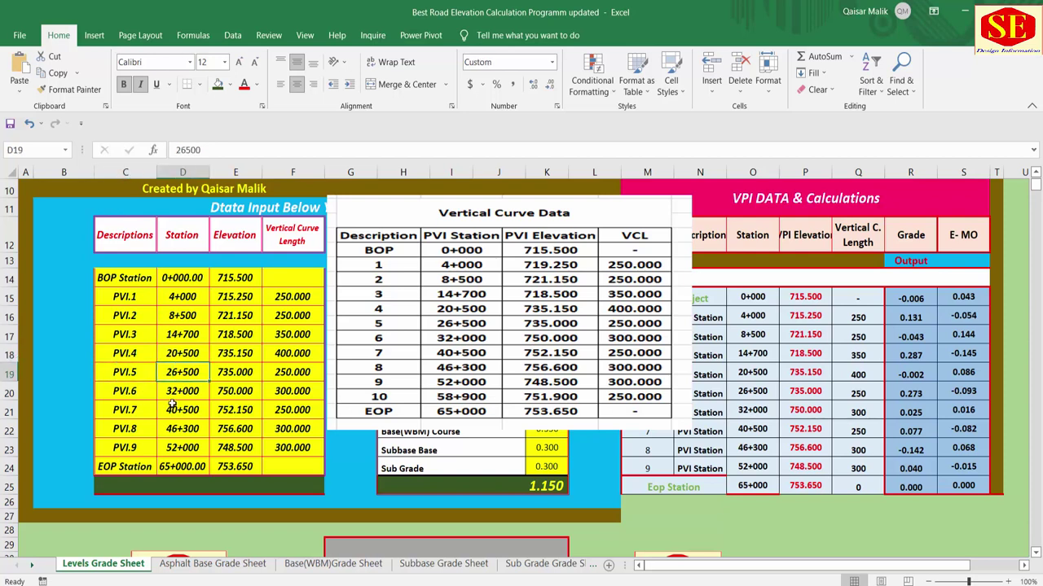
left_click(136, 393)
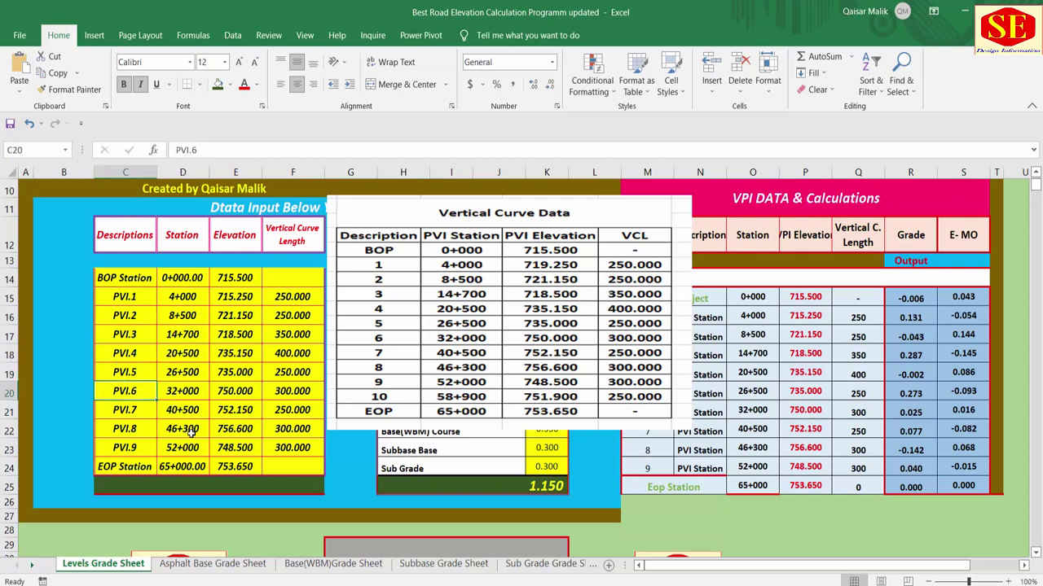
left_click(127, 449)
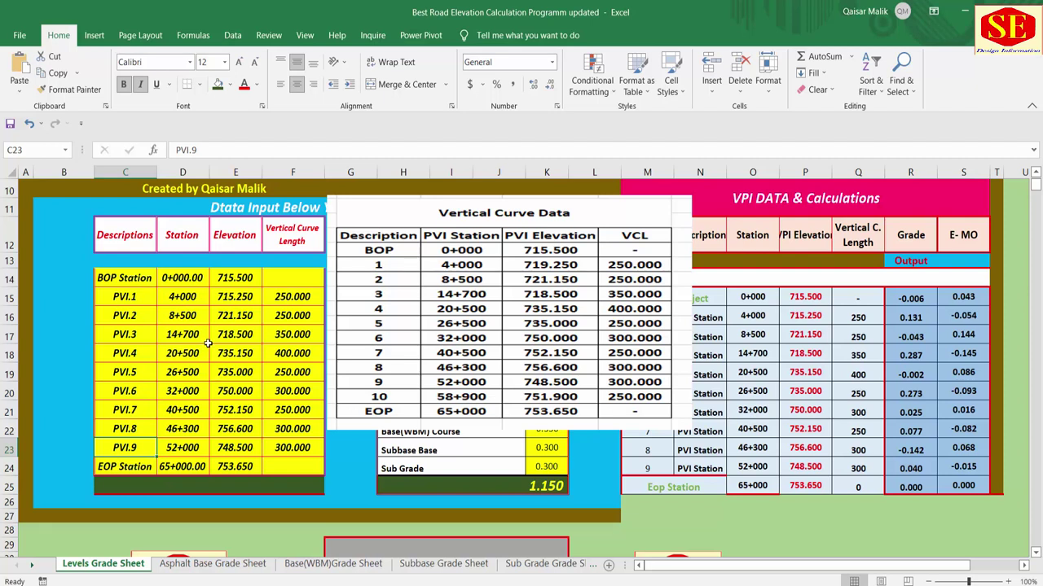
left_click(184, 281)
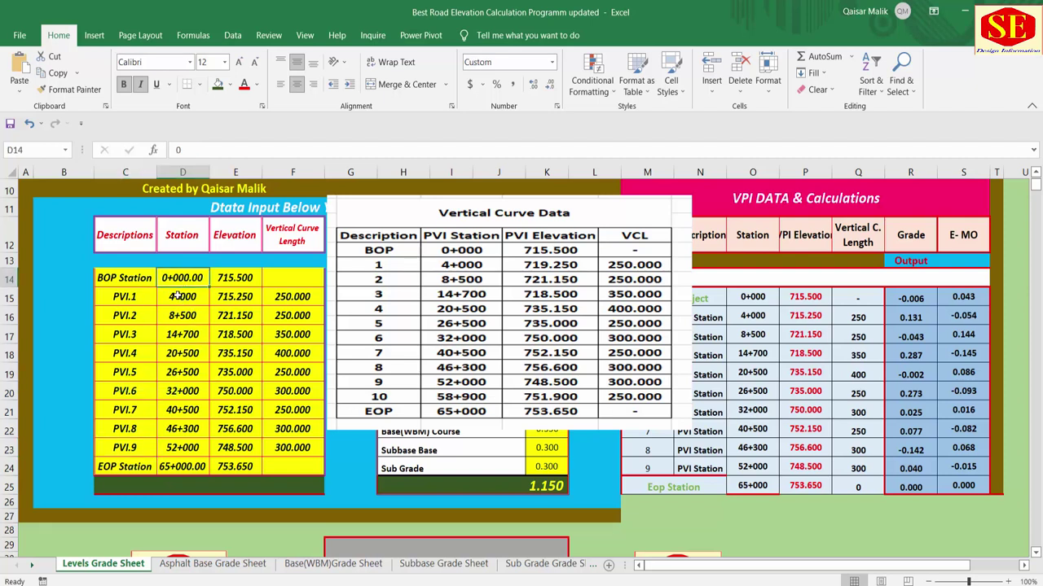
left_click(184, 298)
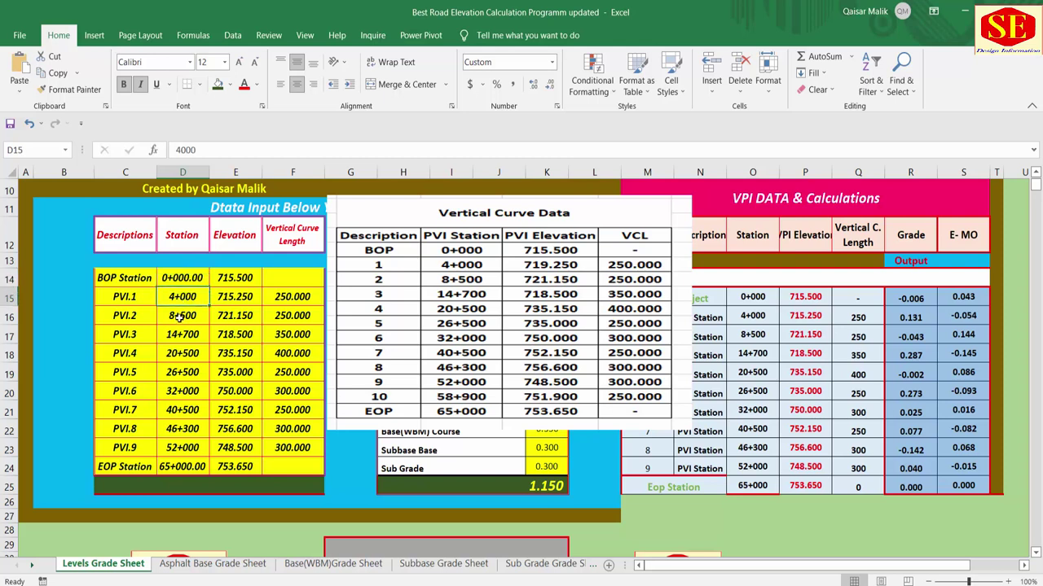
left_click(179, 317)
left_click_drag(124, 317, 275, 283)
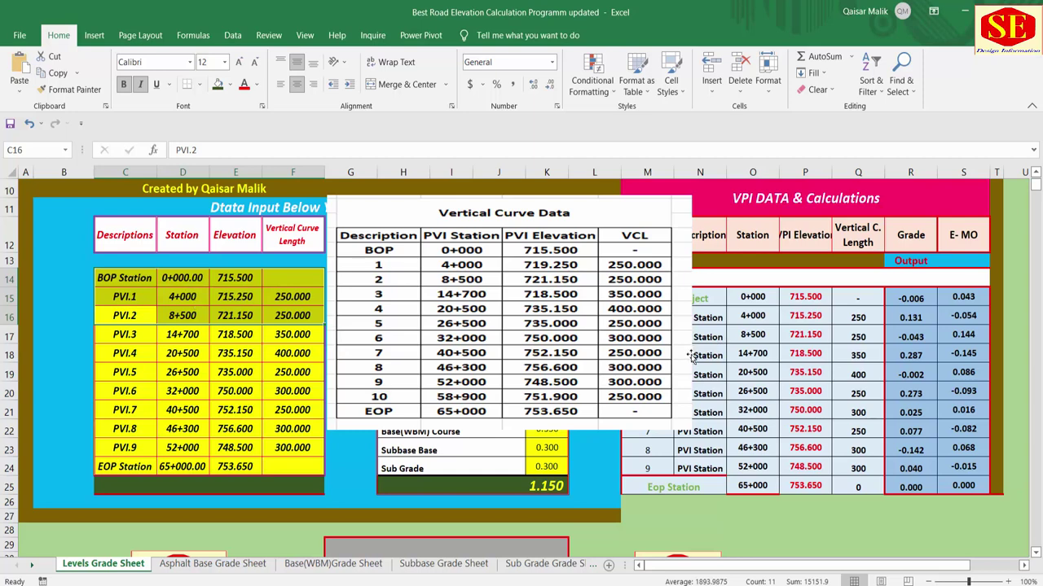
left_click(505, 257)
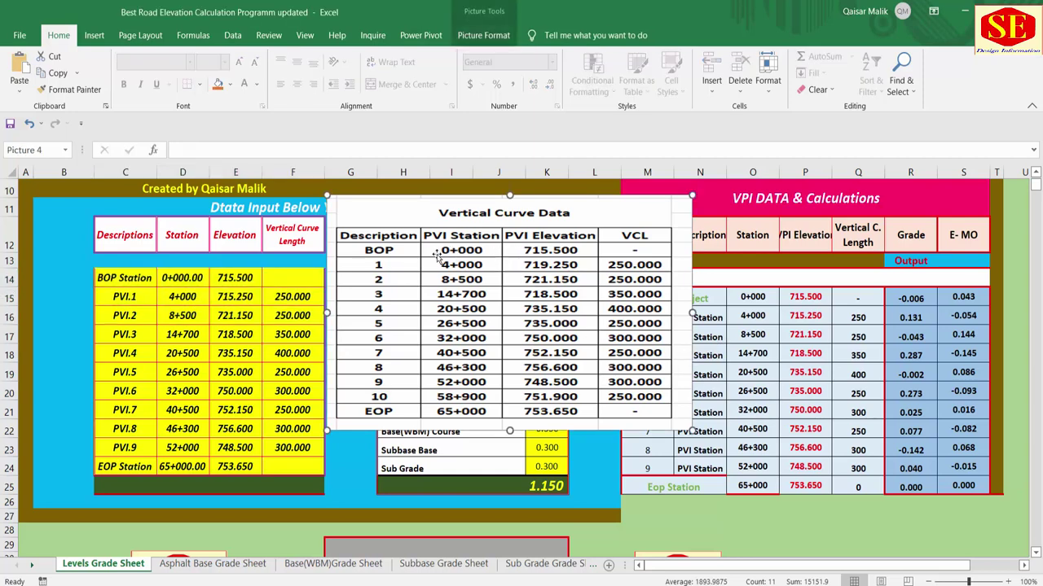
left_click_drag(437, 257, 822, 530)
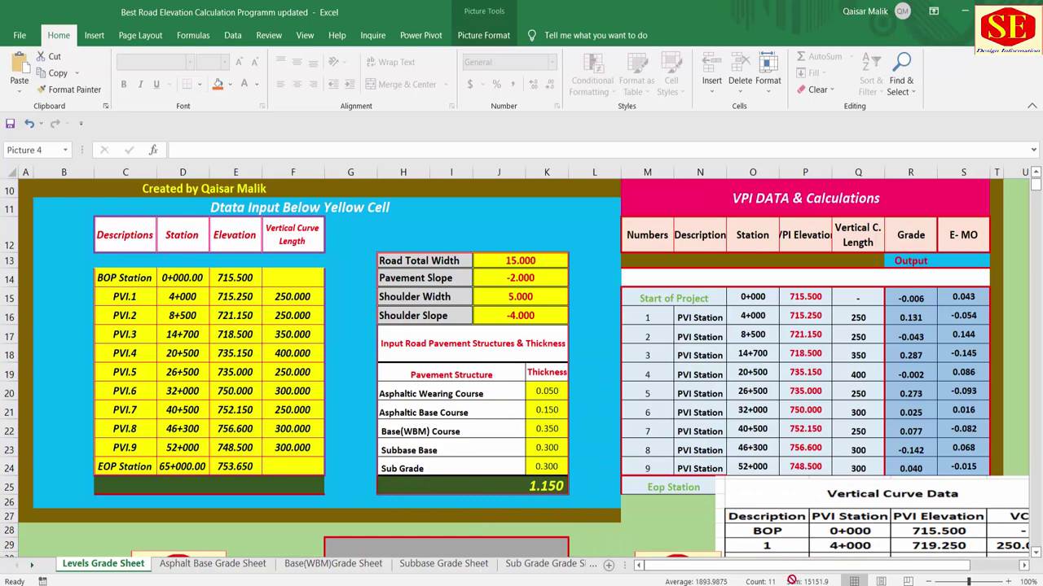
key("ctrl+z")
left_click_drag(665, 368, 827, 479)
scroll(652, 367, "up", 2)
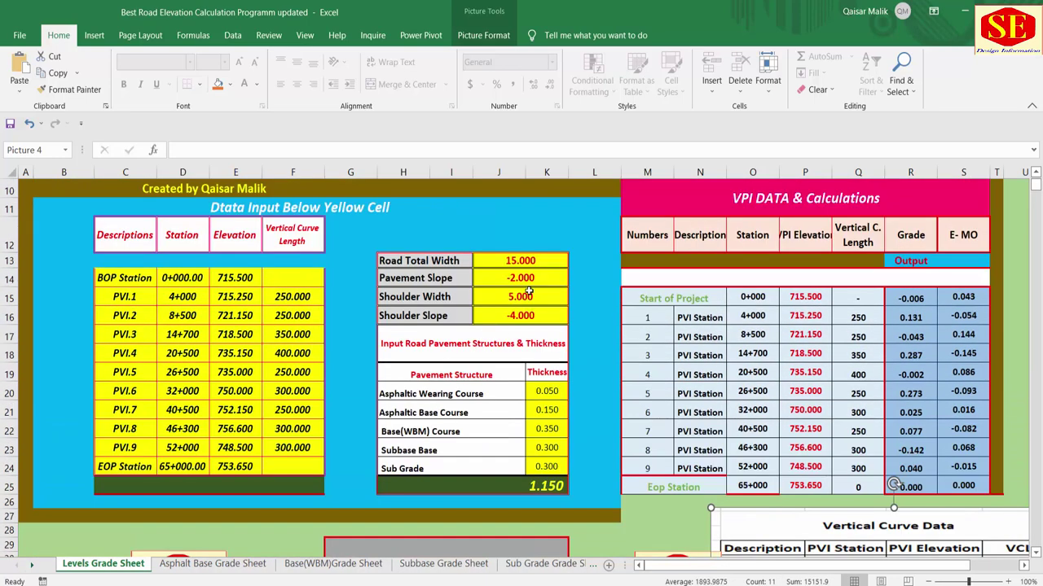
left_click(521, 278)
left_click(522, 299)
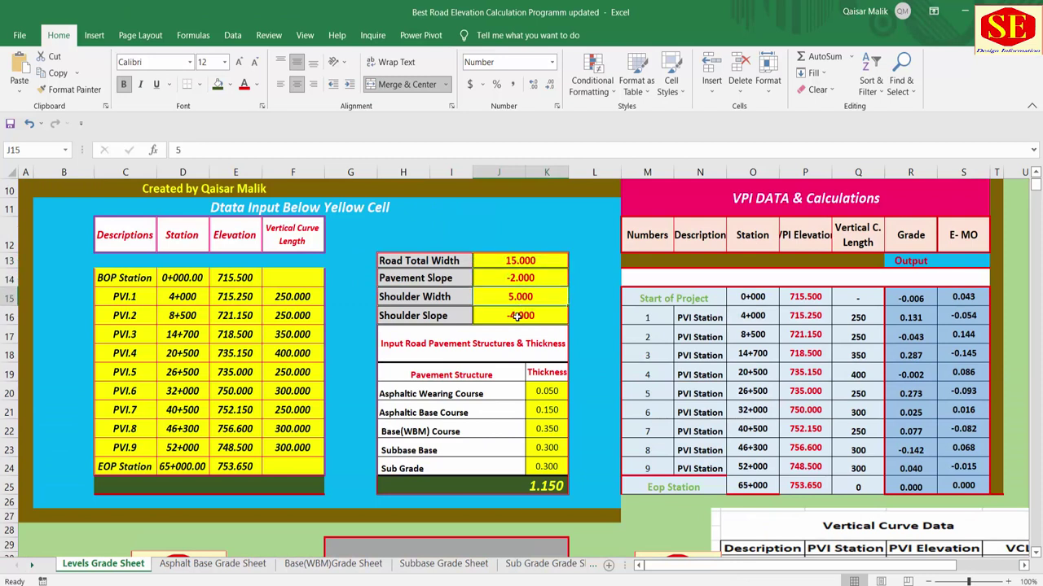
left_click(517, 318)
left_click(521, 261)
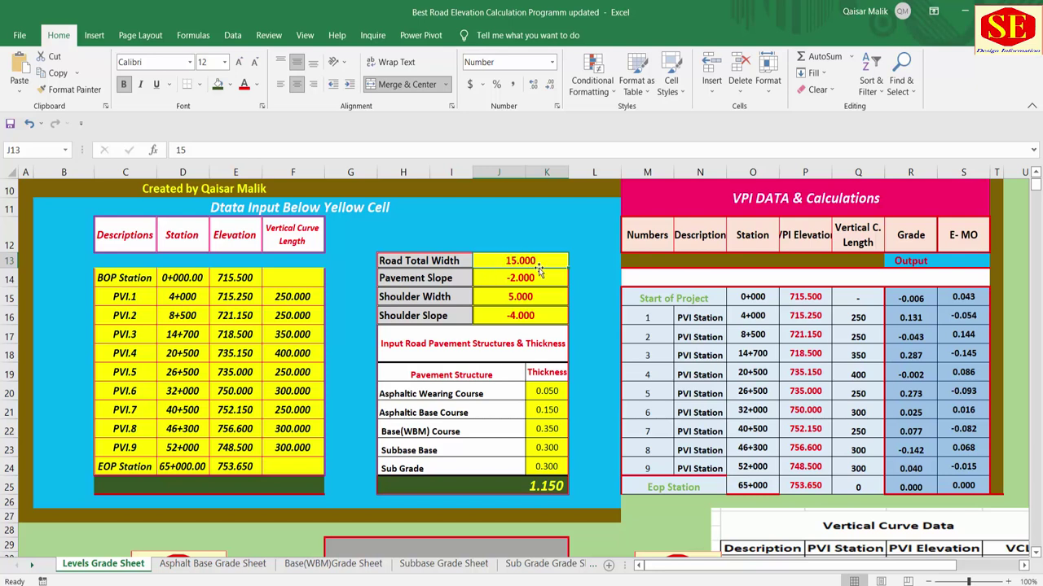
left_click(522, 283)
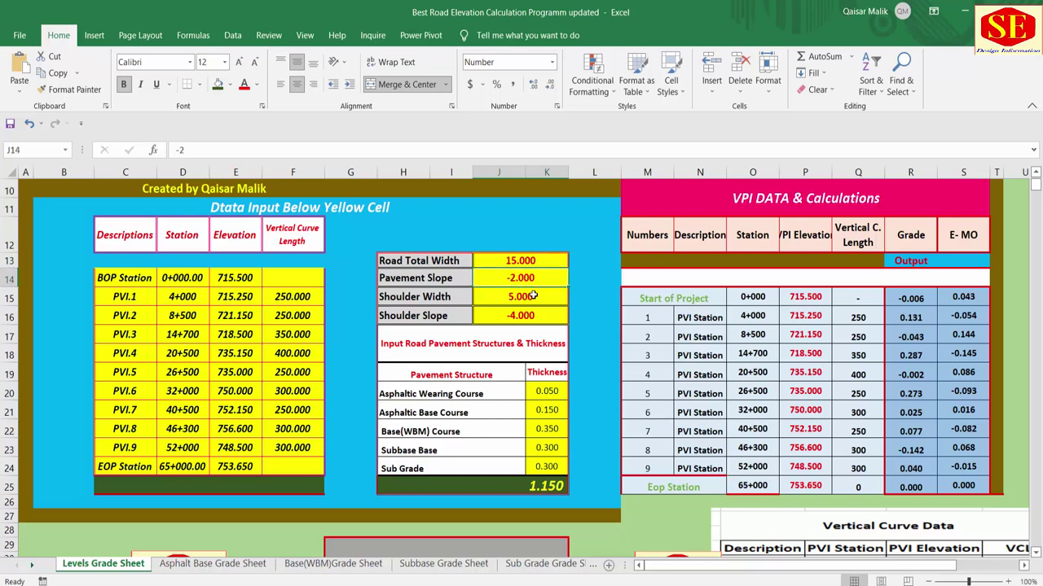
left_click(530, 297)
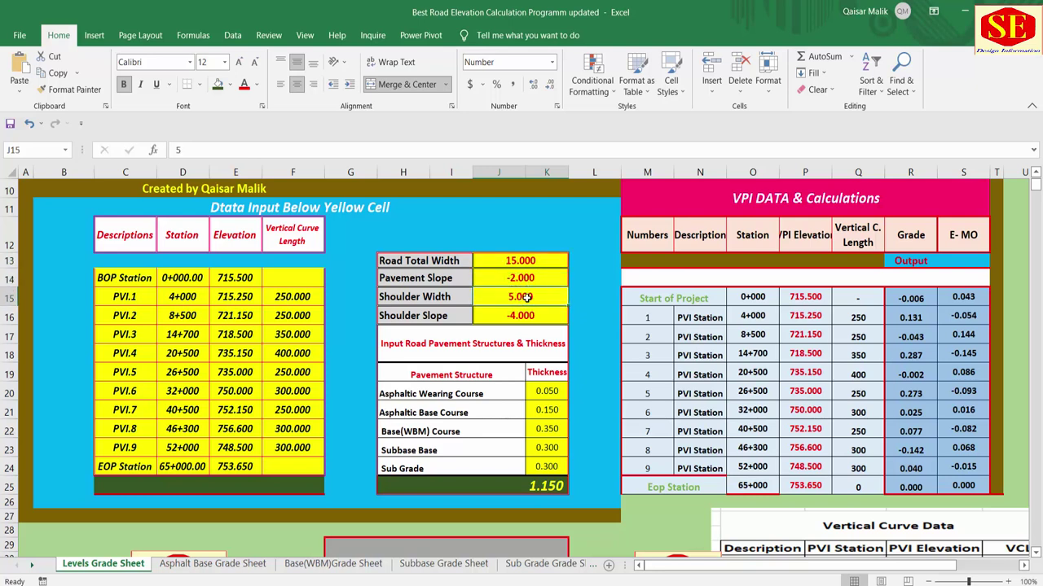
left_click(522, 315)
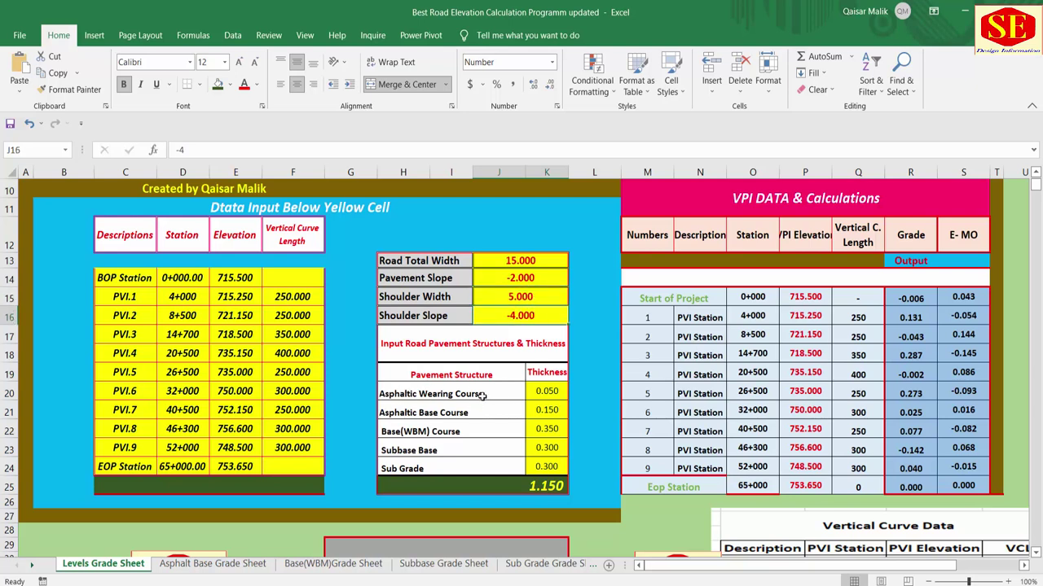
left_click_drag(470, 380, 481, 471)
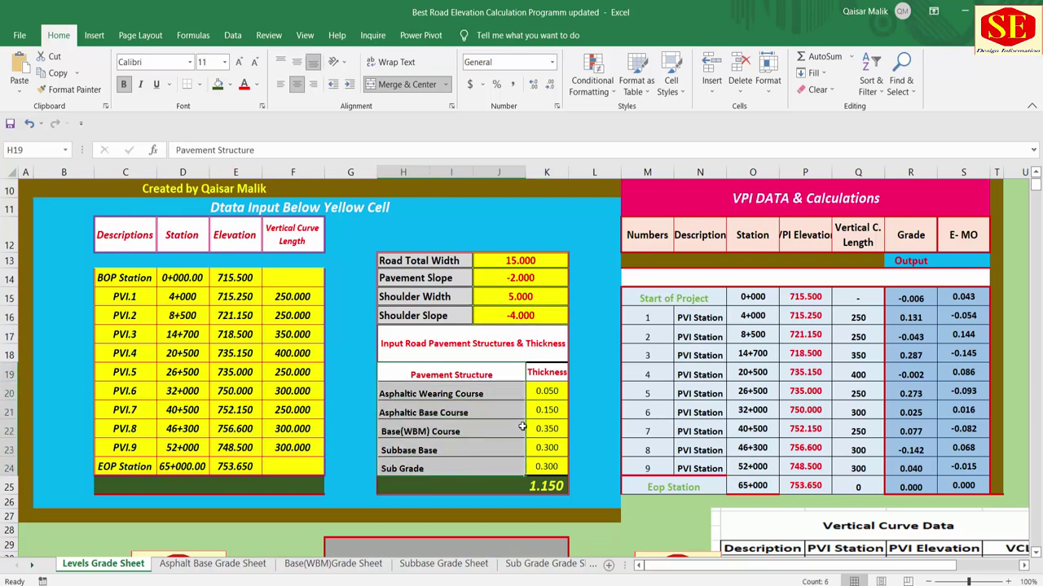
left_click_drag(540, 363, 546, 466)
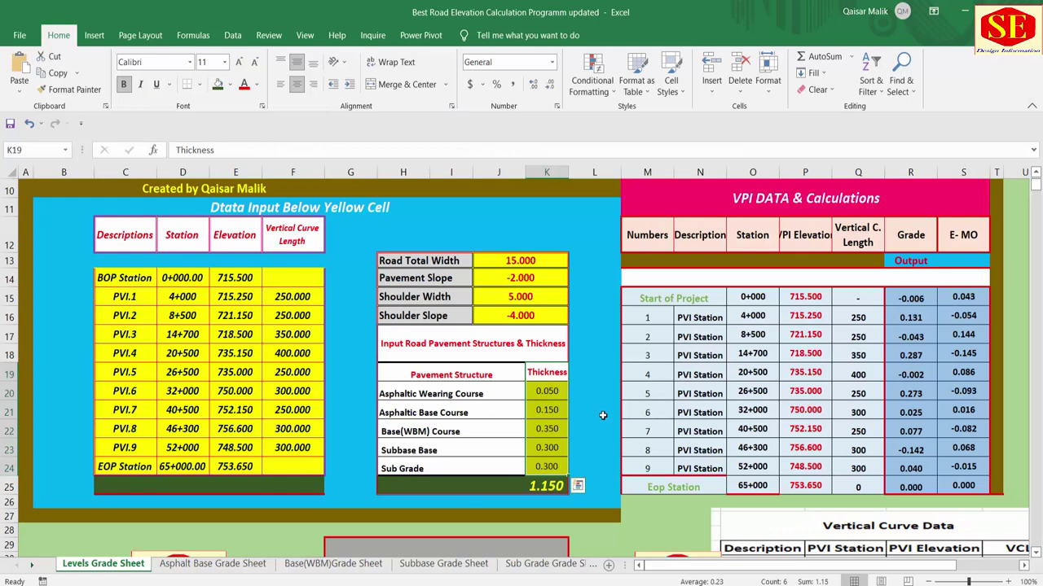
left_click(598, 411)
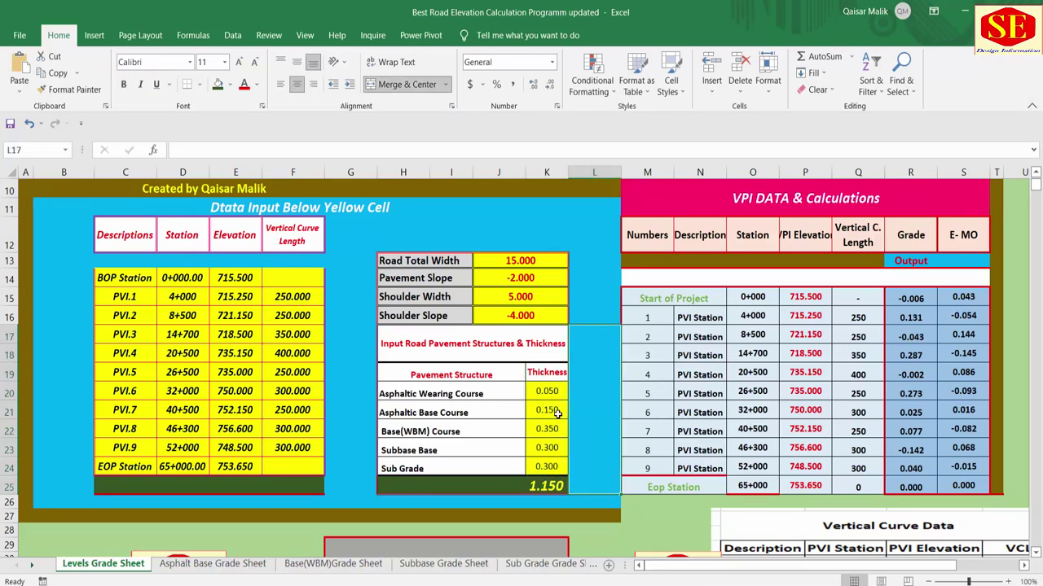
left_click(761, 203)
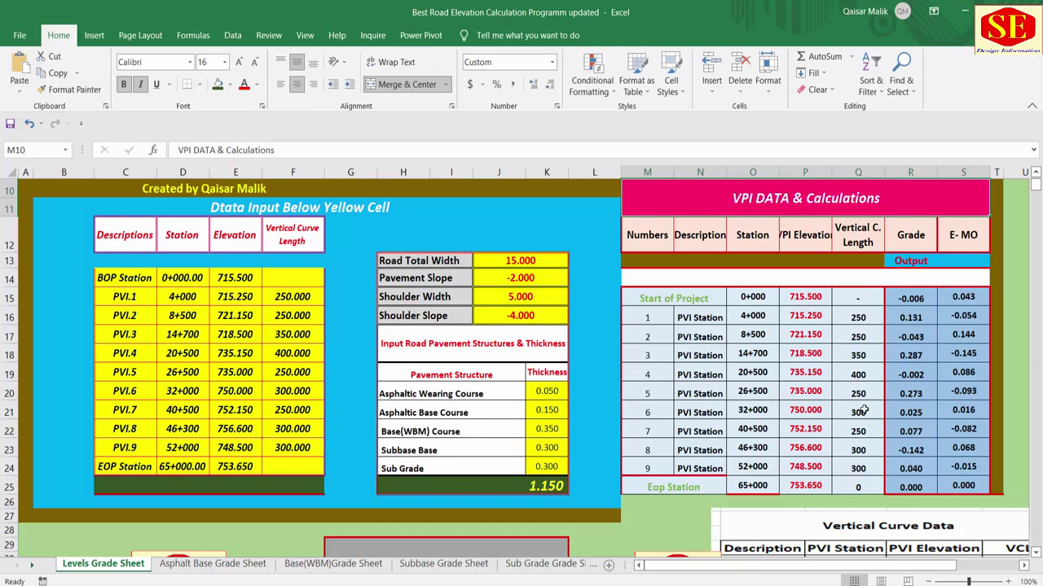
Review the Grade (-0.142 to 0.287) and E-MO (-0.145 to 0.144) results and their formulas
left_click(916, 242)
left_click_drag(911, 298, 911, 486)
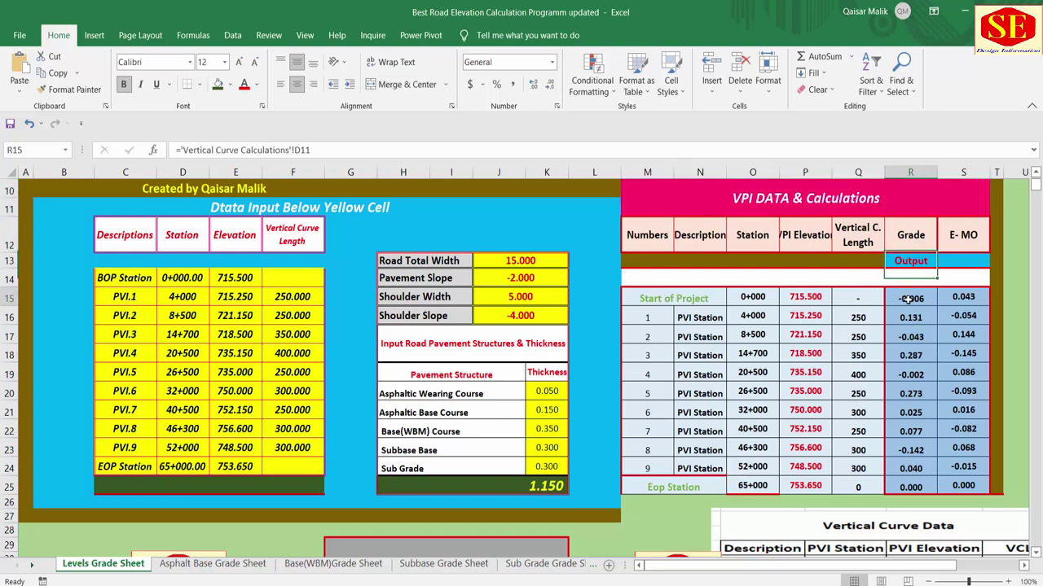
left_click_drag(970, 297, 965, 484)
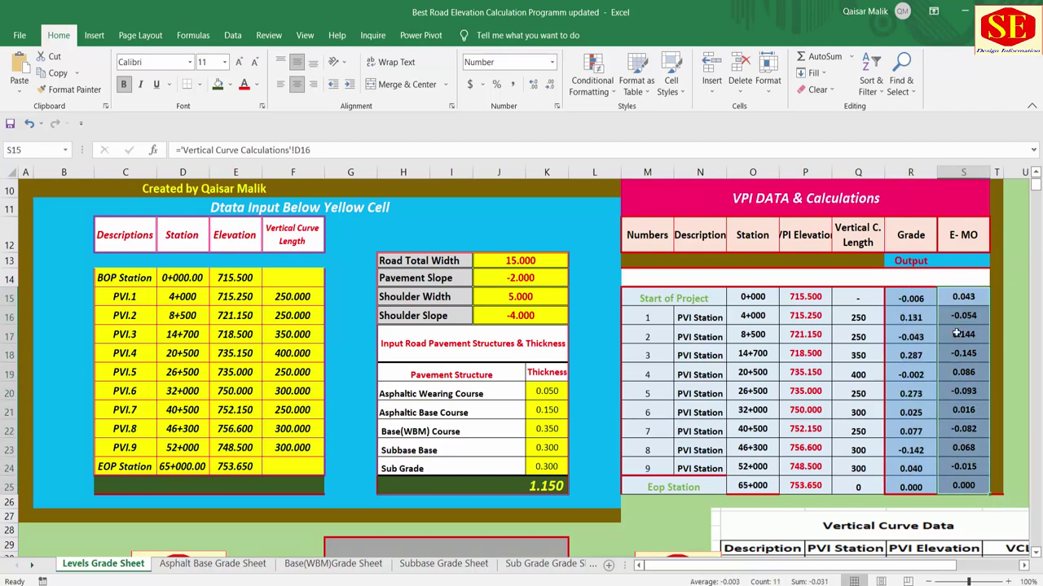
left_click(961, 317)
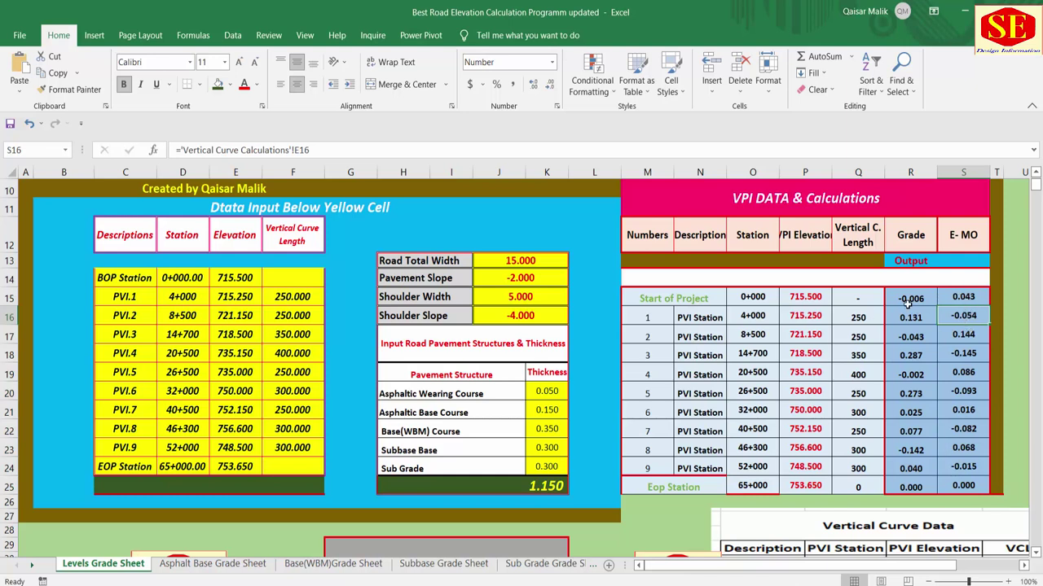
left_click(906, 301)
left_click(907, 316)
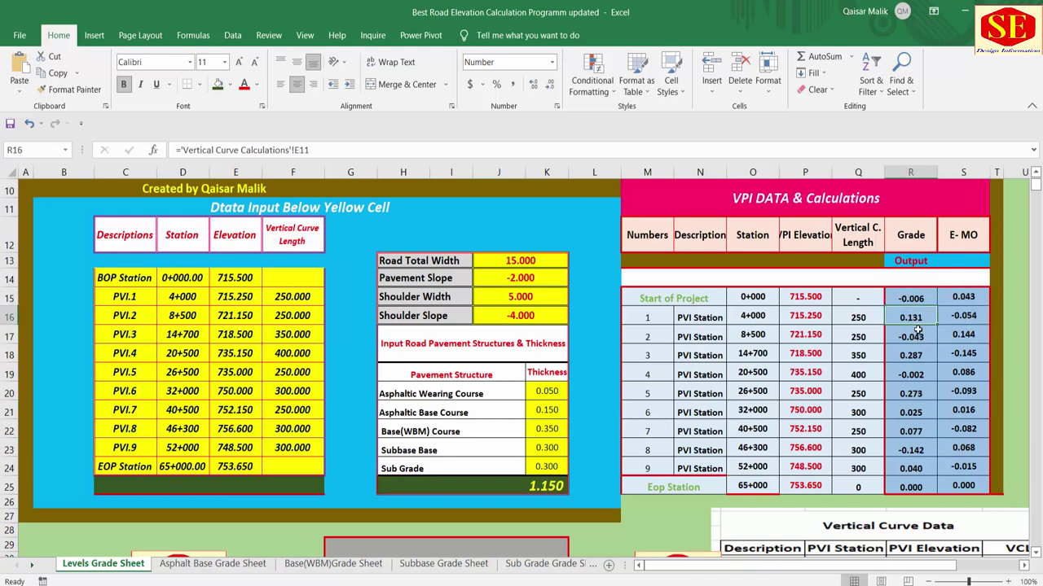
key("ctrl+c")
left_click(919, 340)
left_click(967, 298)
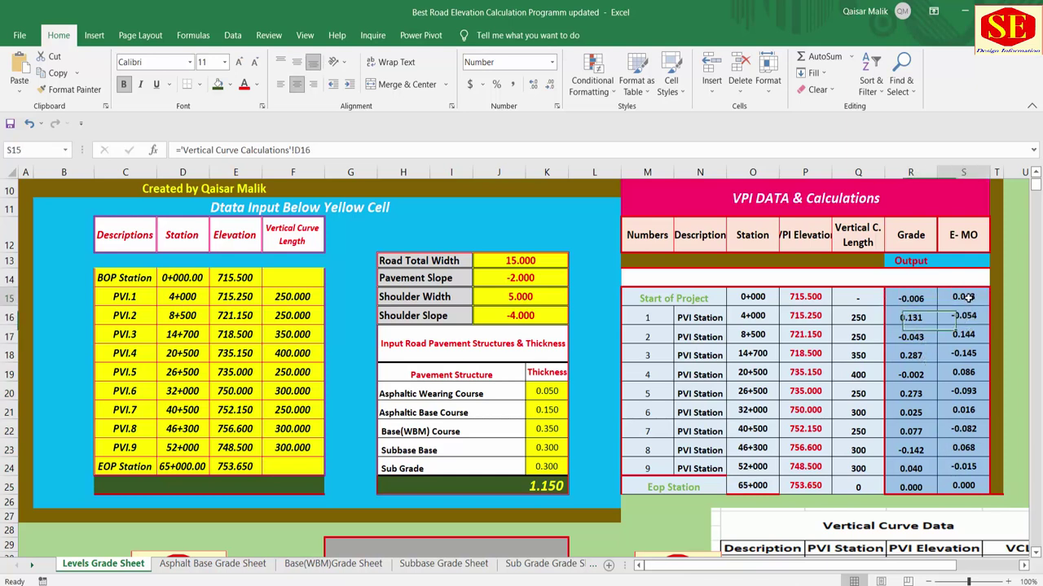
left_click_drag(967, 299, 965, 487)
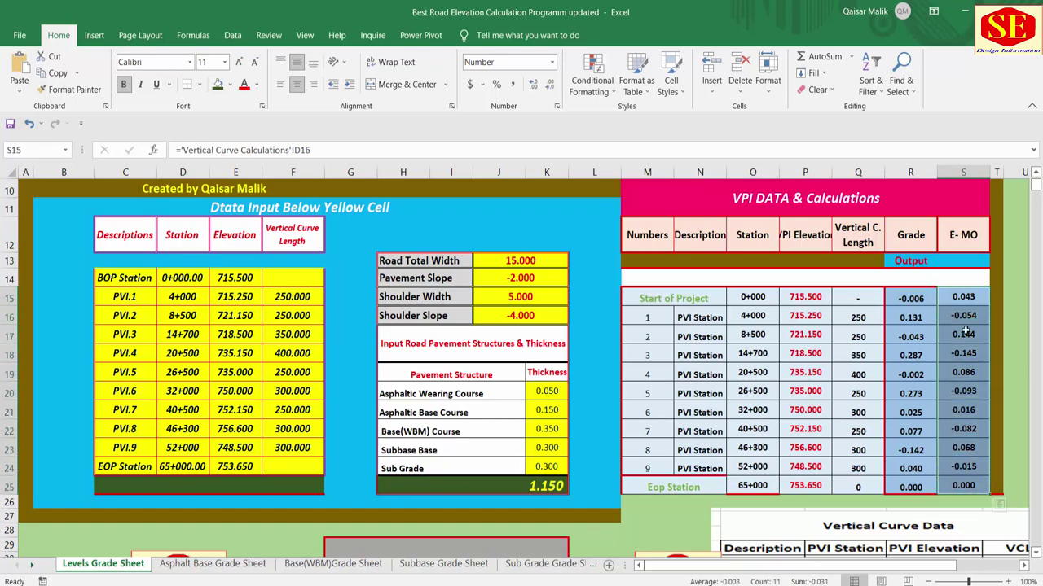
left_click(927, 407)
Set the Interval Stations value to 1
scroll(513, 287, "down", 3)
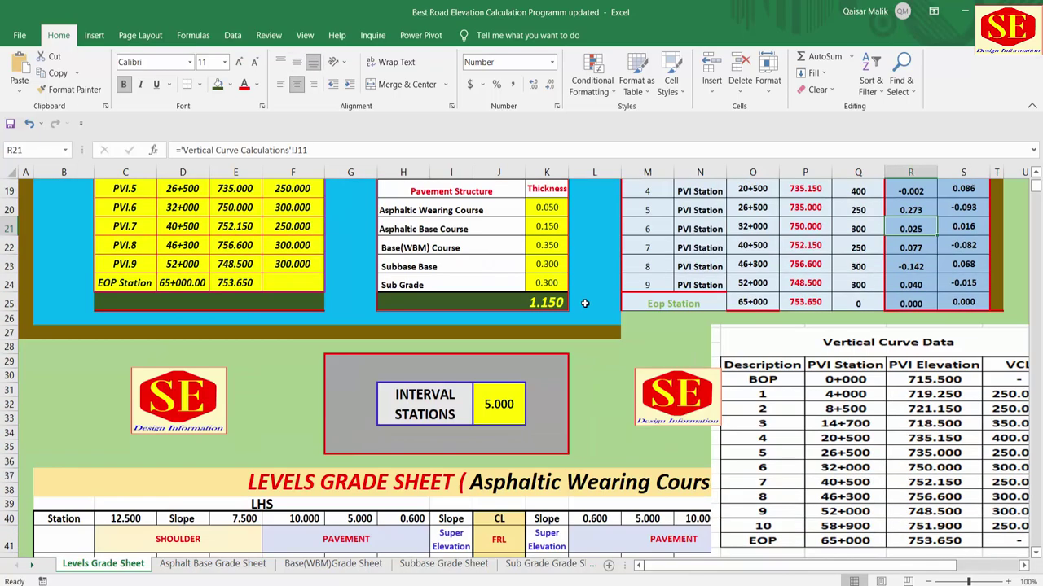
scroll(513, 287, "down", 1)
scroll(513, 287, "down", 3)
scroll(513, 286, "up", 3)
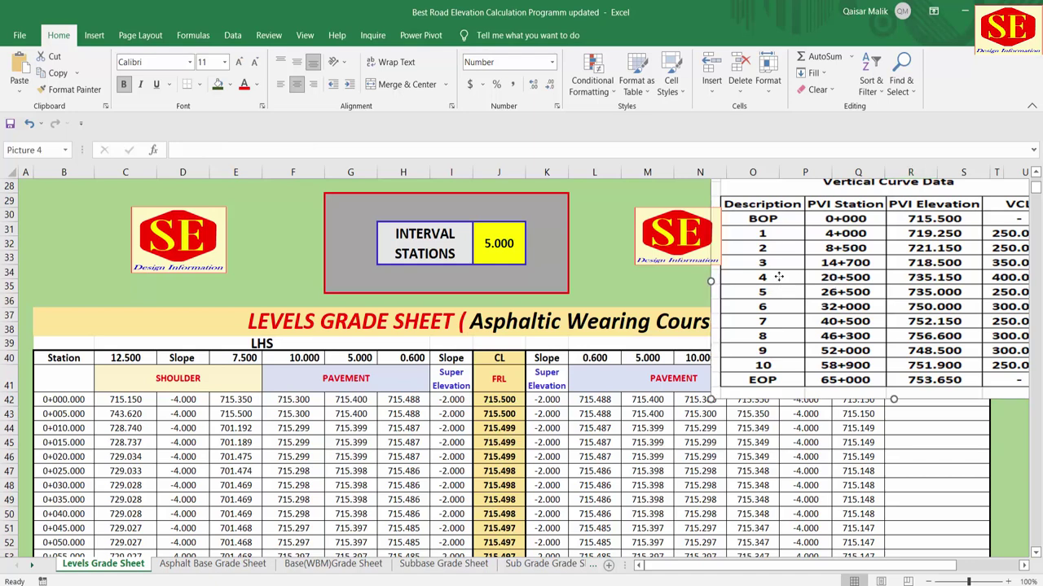
left_click_drag(776, 277, 883, 195)
left_click(497, 248)
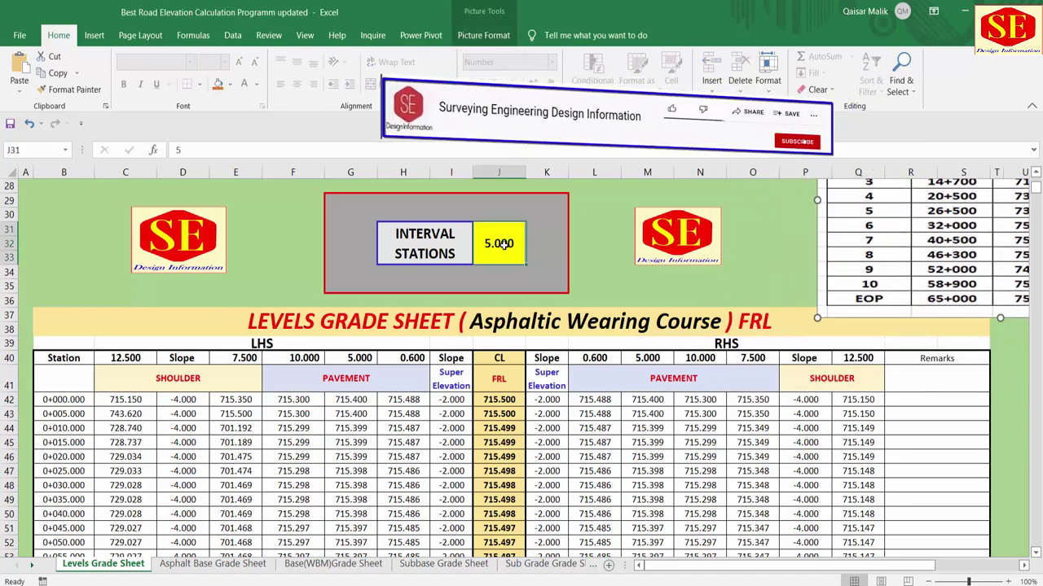
type("1")
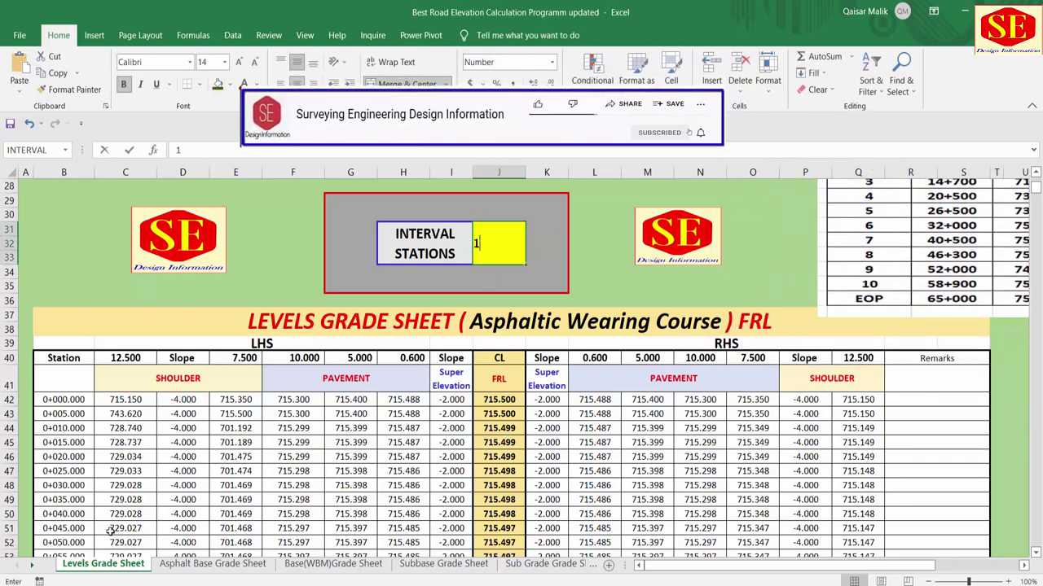
key("Return")
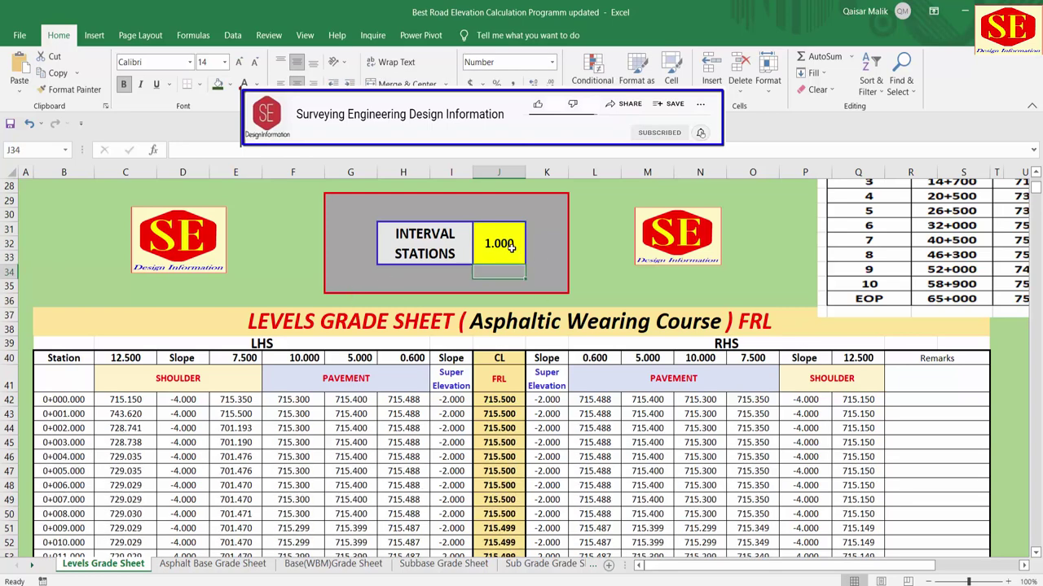
Change the station interval to 10, then to 25
scroll(61, 436, "down", 1)
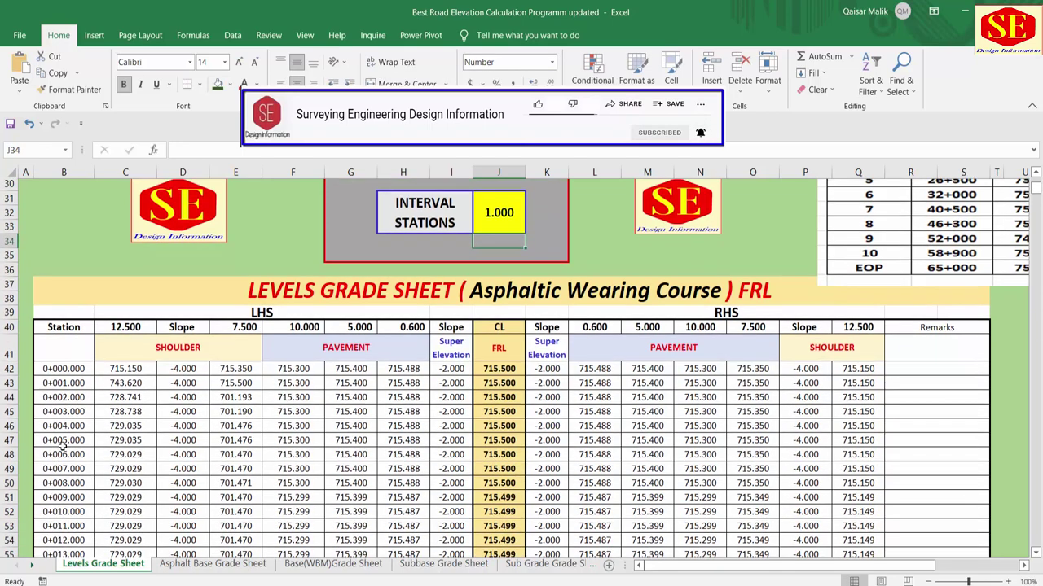
scroll(64, 365, "down", 1)
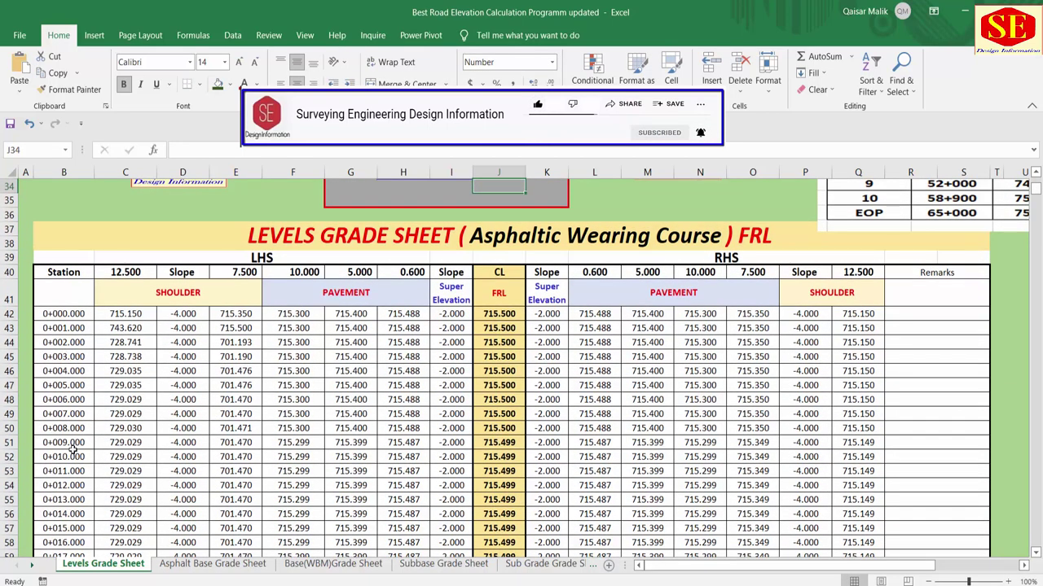
scroll(140, 417, "up", 3)
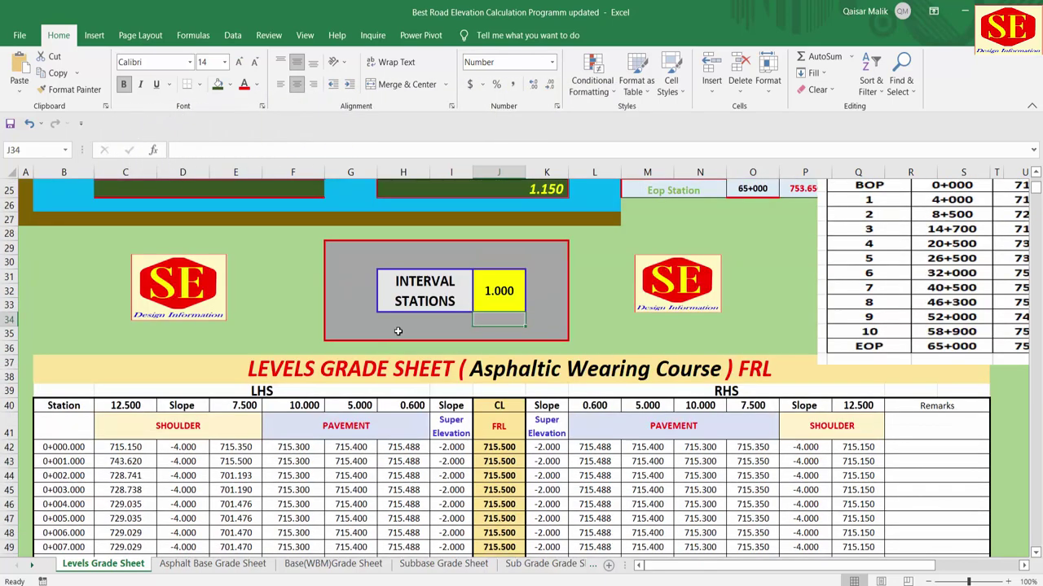
left_click(487, 296)
type("5")
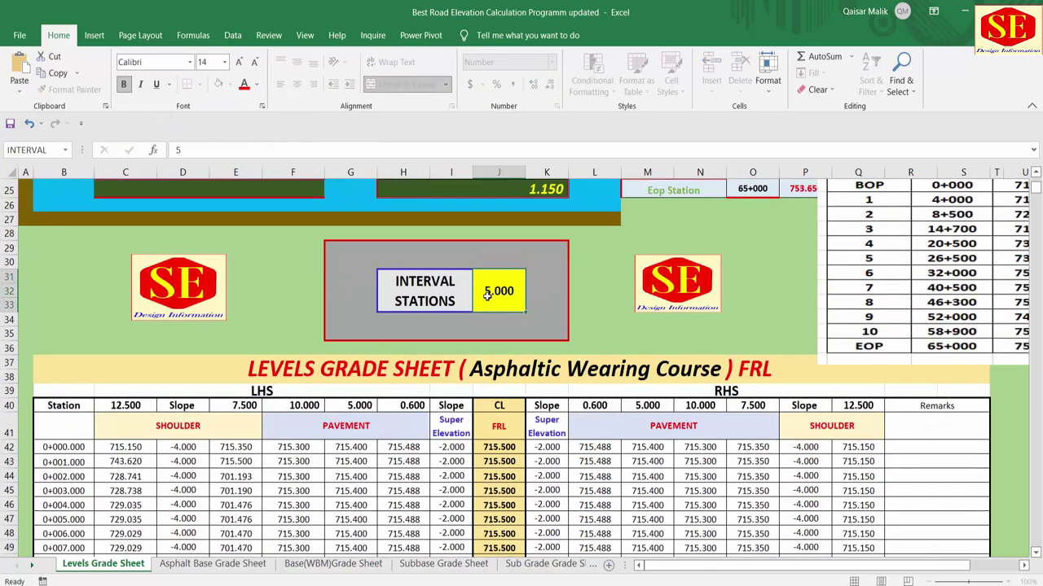
type("10")
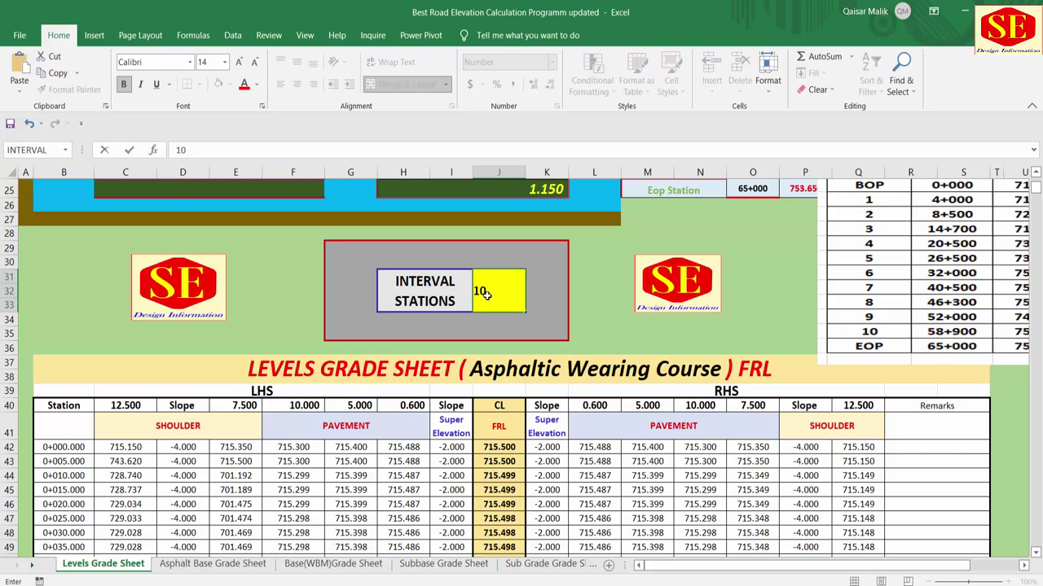
key("Return")
left_click(487, 296)
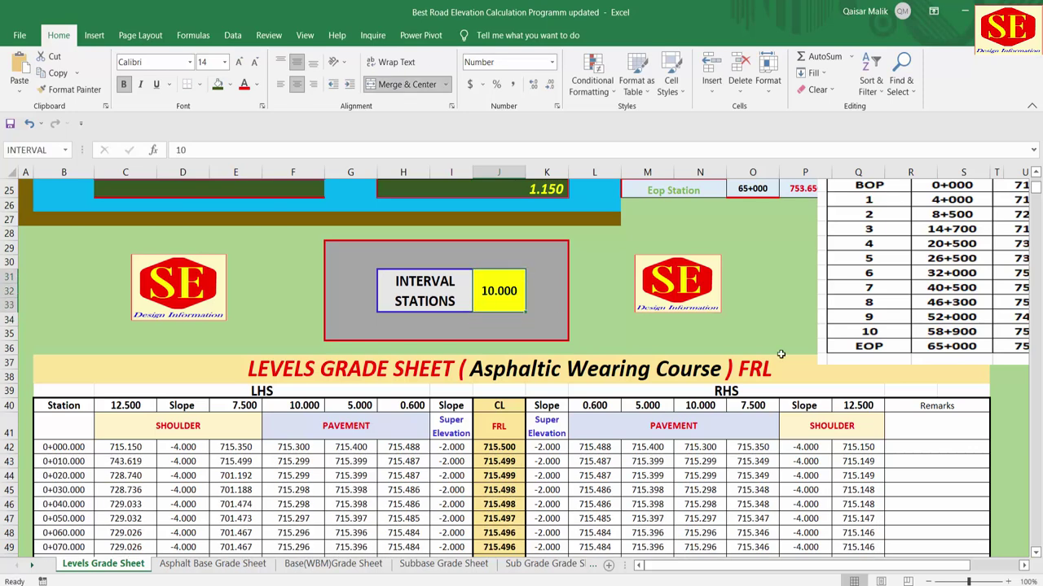
type("25")
key("Return")
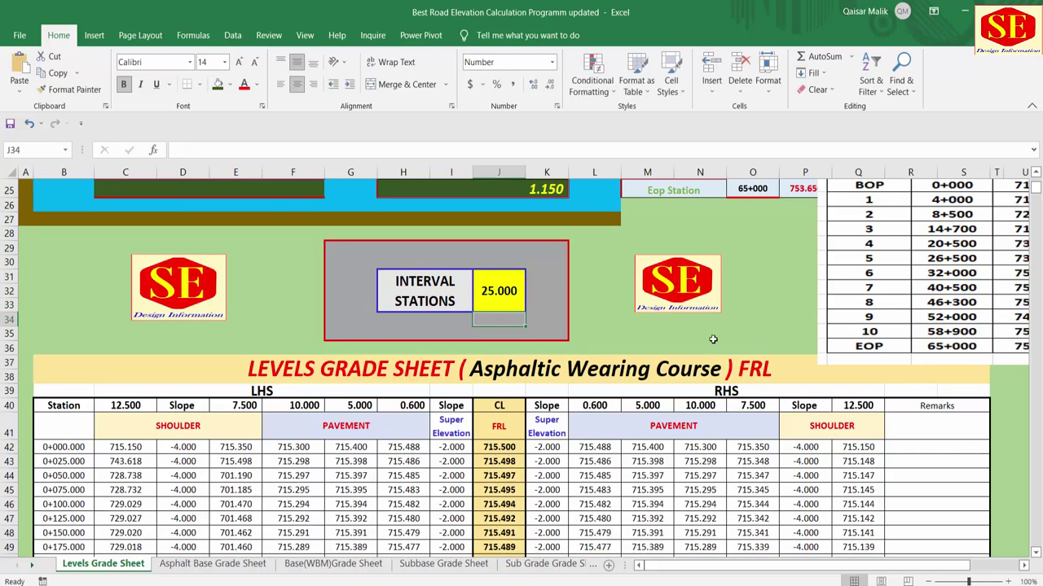
Change the station interval to 50, then settle back on 10
left_click(497, 289)
type("50")
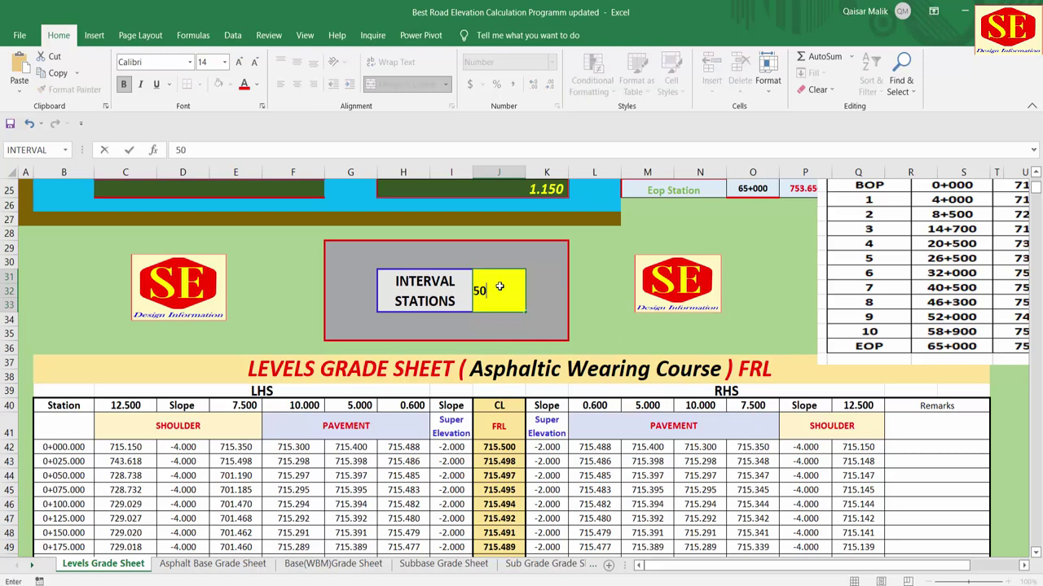
key("Return")
left_click(493, 290)
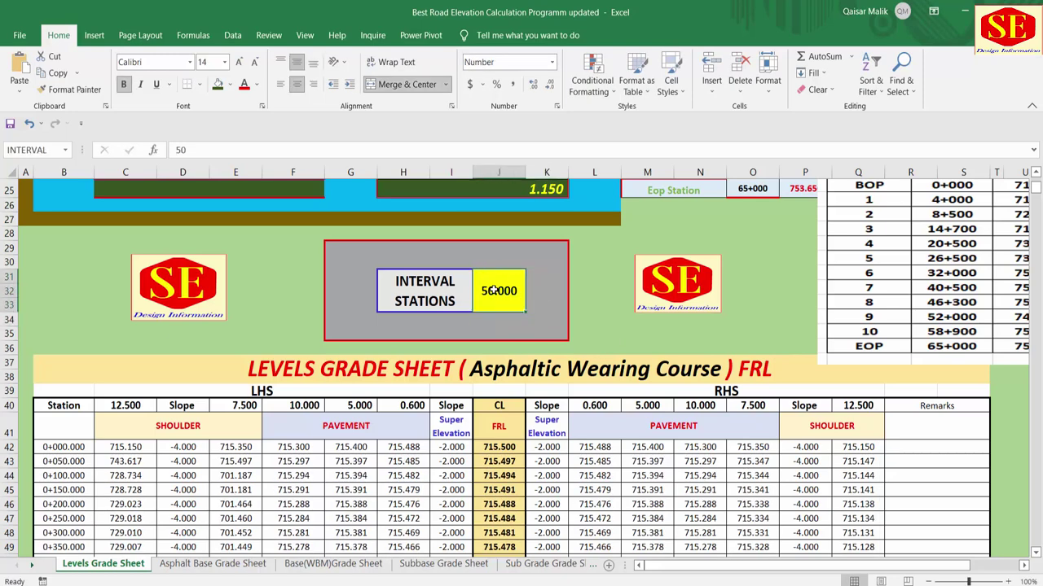
type("10")
key("Return")
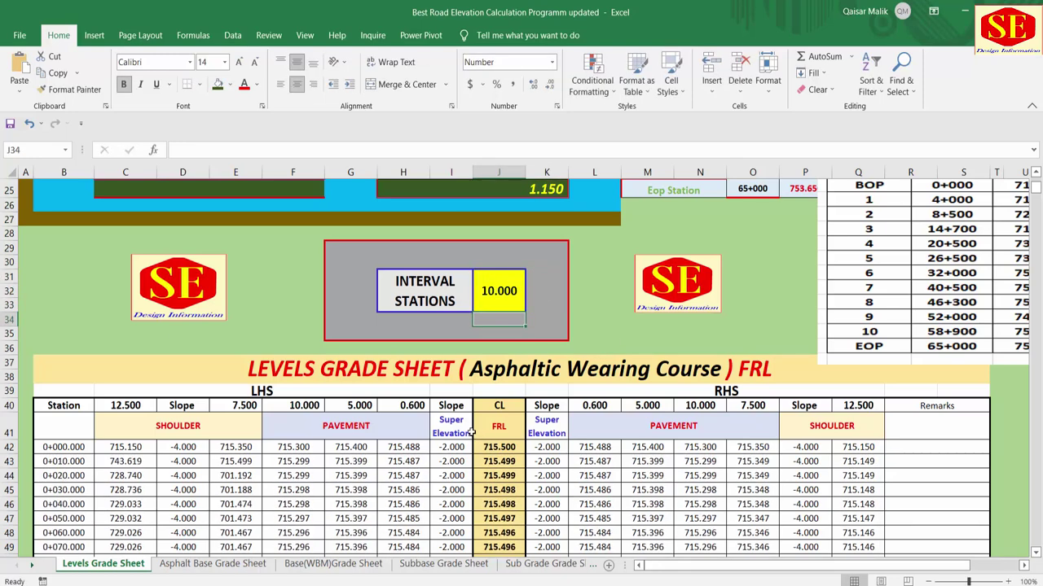
scroll(512, 398, "down", 3)
mouse_move(498, 295)
left_mouse_down()
mouse_move(500, 550)
mouse_move(499, 489)
left_mouse_up()
scroll(498, 396, "up", 6)
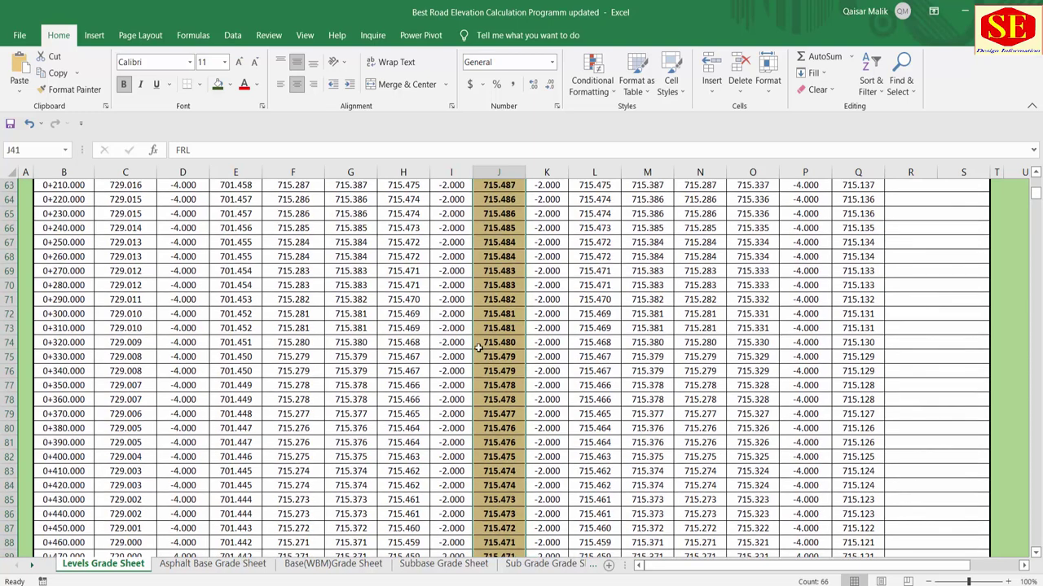
scroll(498, 398, "up", 5)
scroll(505, 407, "up", 10)
scroll(529, 333, "down", 5)
left_click(521, 329)
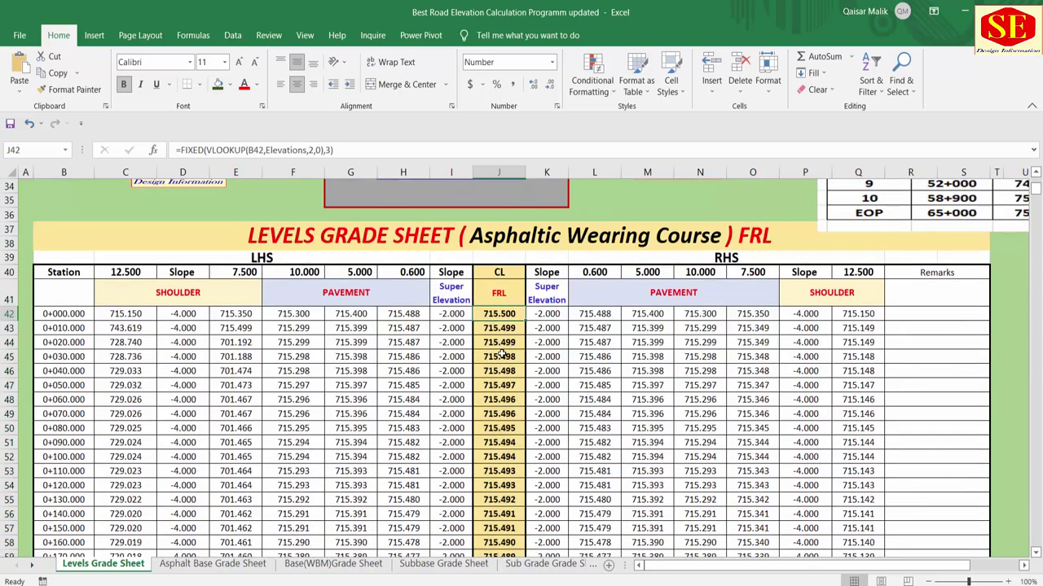
left_click(507, 457)
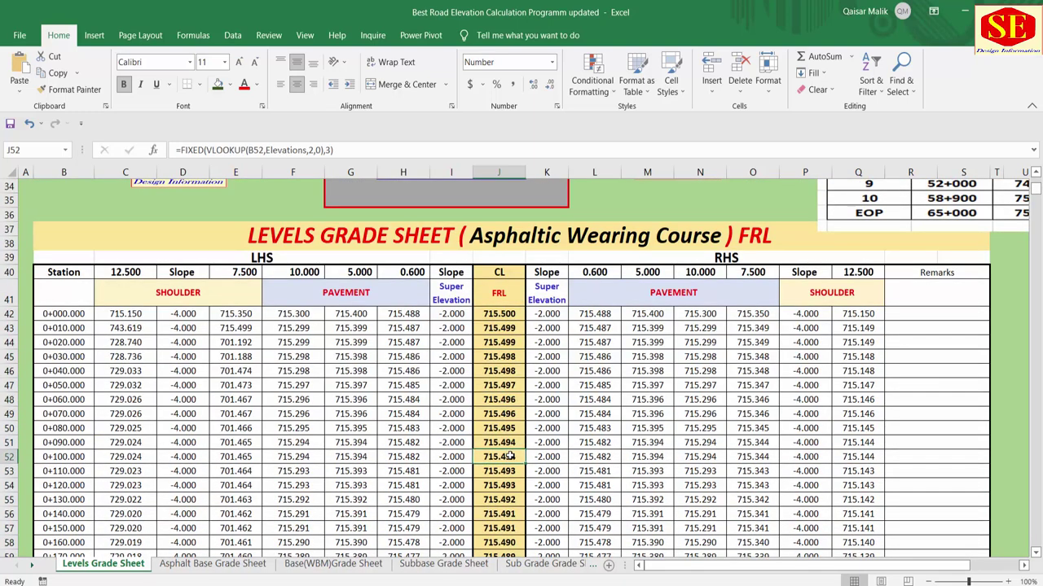
left_click(432, 330)
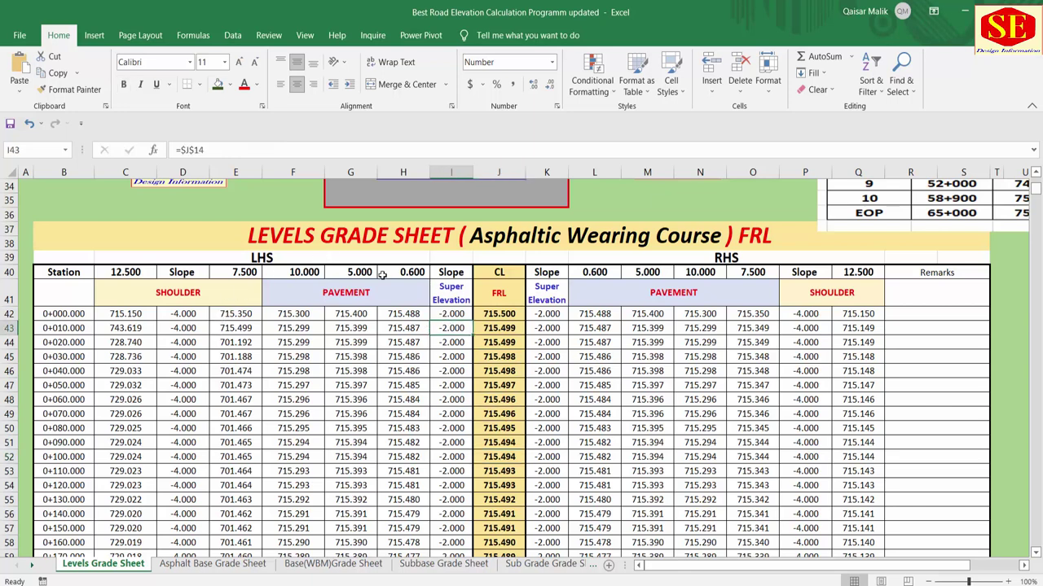
left_click(412, 271)
left_click(351, 272)
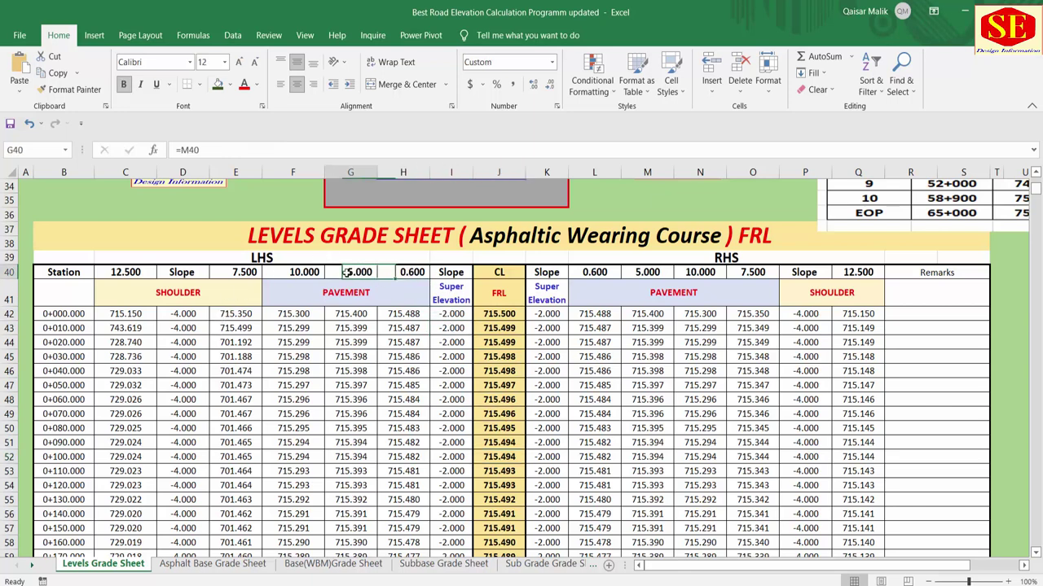
left_click(303, 270)
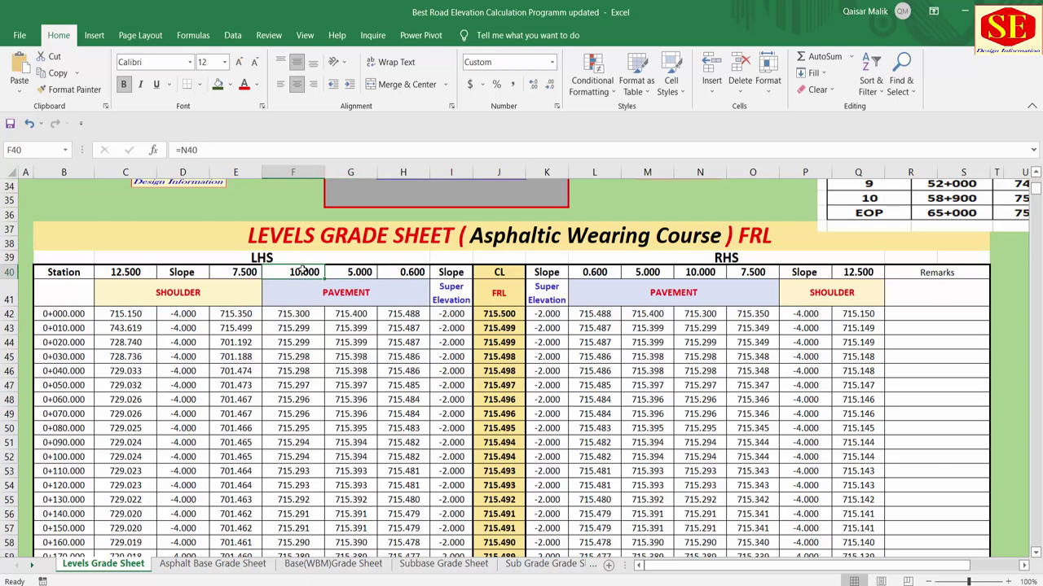
left_click(411, 272)
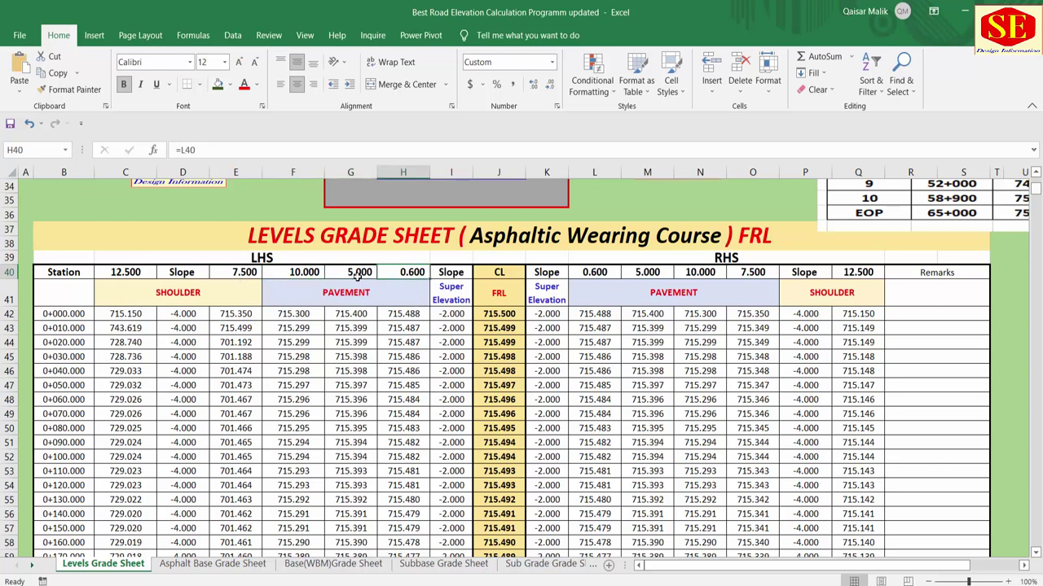
left_click(358, 272)
left_click(304, 272)
left_click(363, 274)
left_click(407, 272)
left_click(350, 272)
left_click(308, 273)
left_click(358, 272)
left_click(408, 272)
scroll(435, 367, "up", 1)
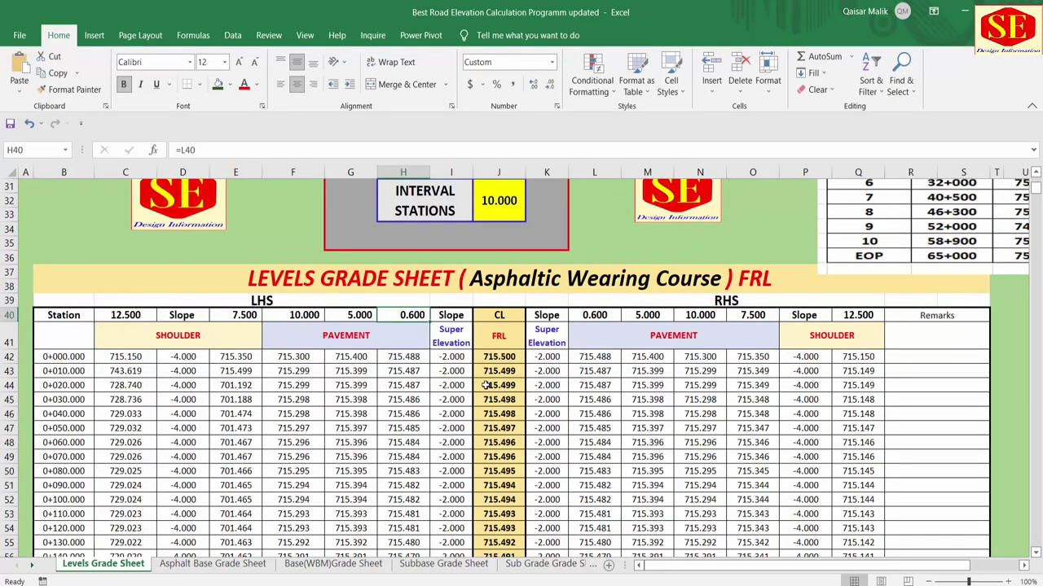
Set the left pavement widths to 1.000, 4.000 and 7.000
type("1")
key("Return")
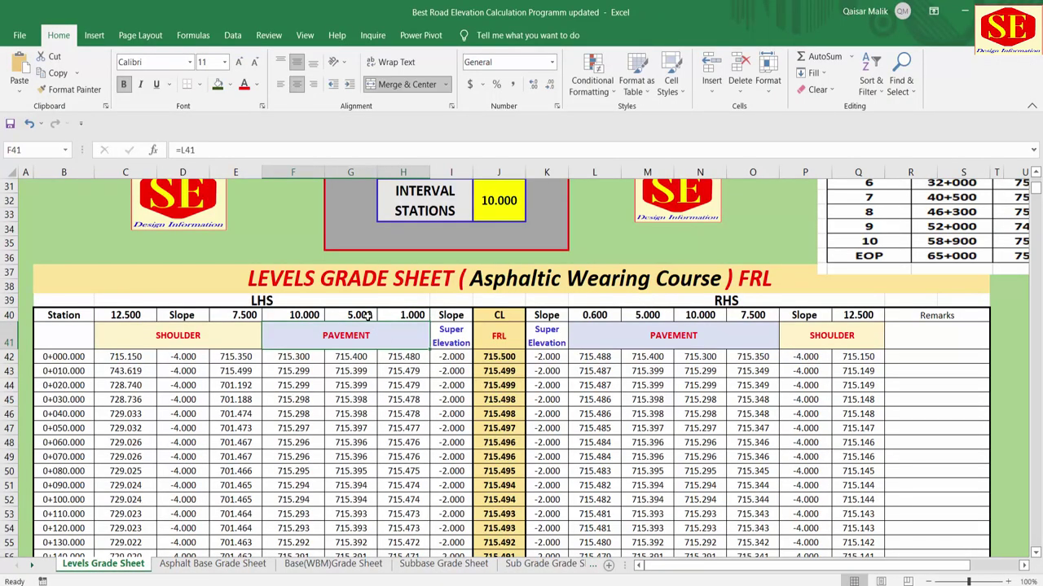
left_click(361, 315)
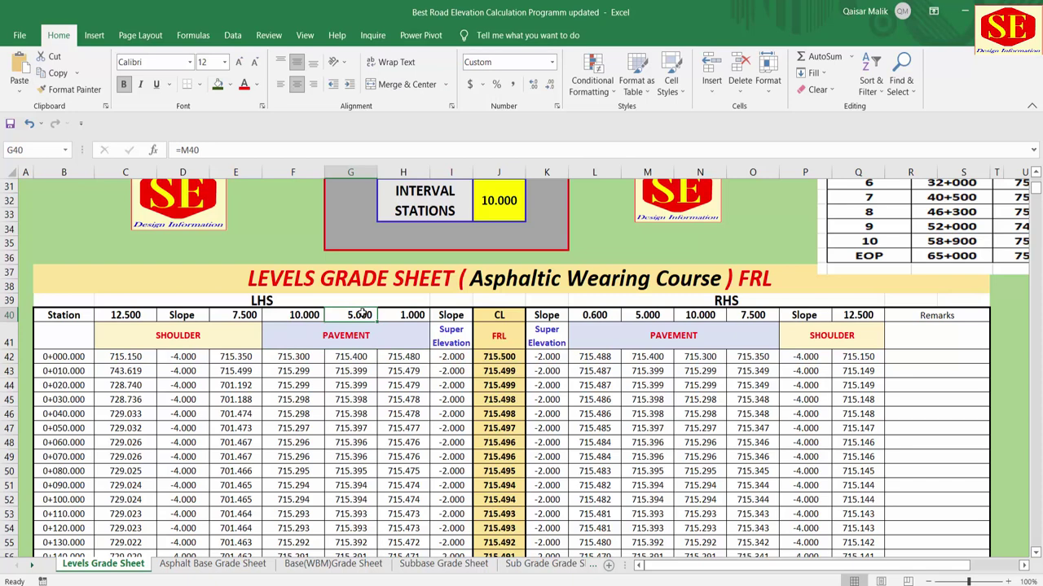
type("4")
key("Return")
left_click(309, 315)
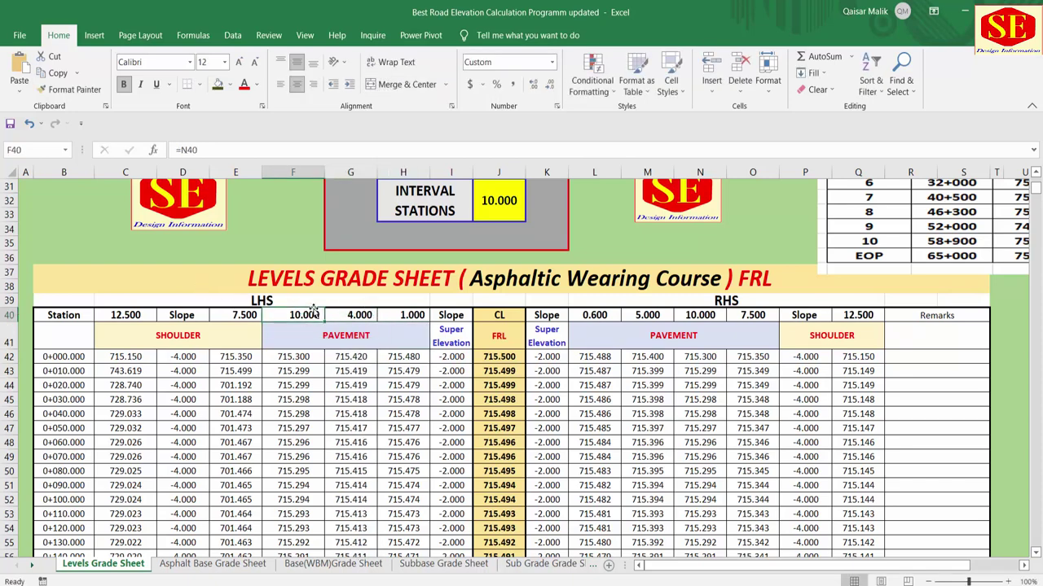
type("7")
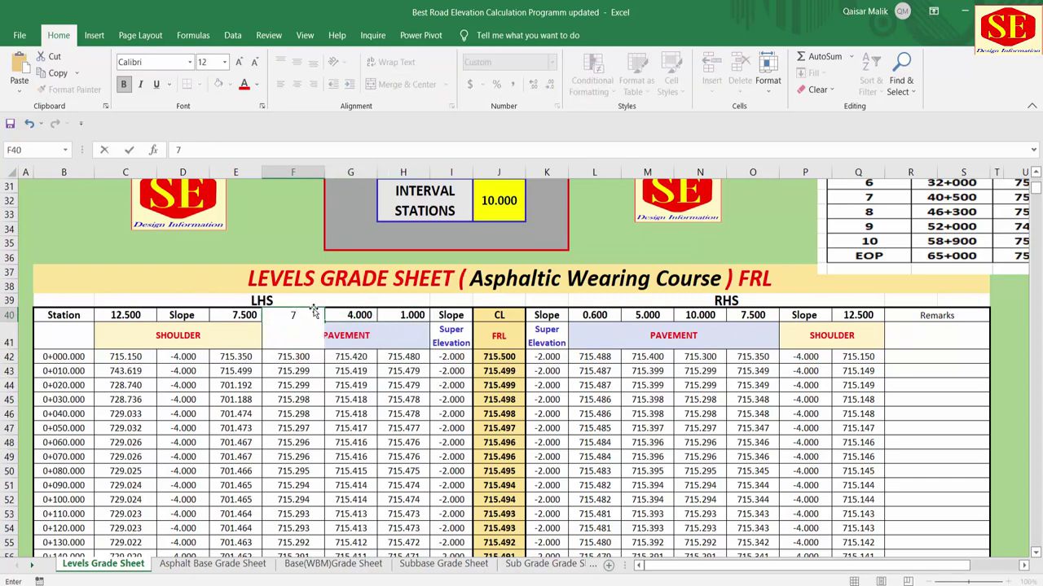
key("Return")
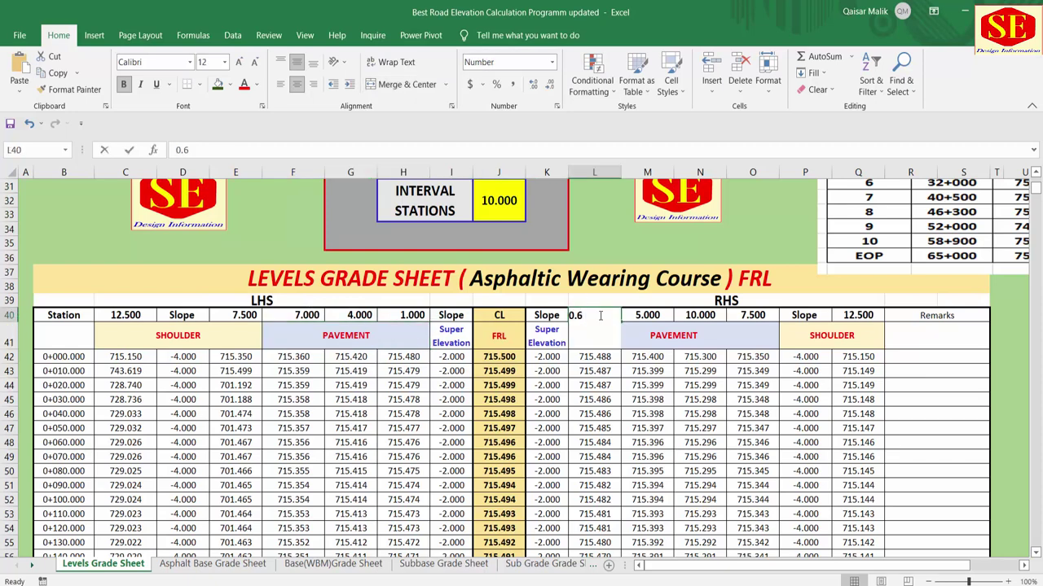
Re-enter the right-hand 0.600 width and check the adjacent right-hand width values
left_click(600, 316)
type("0.6")
left_click(656, 318)
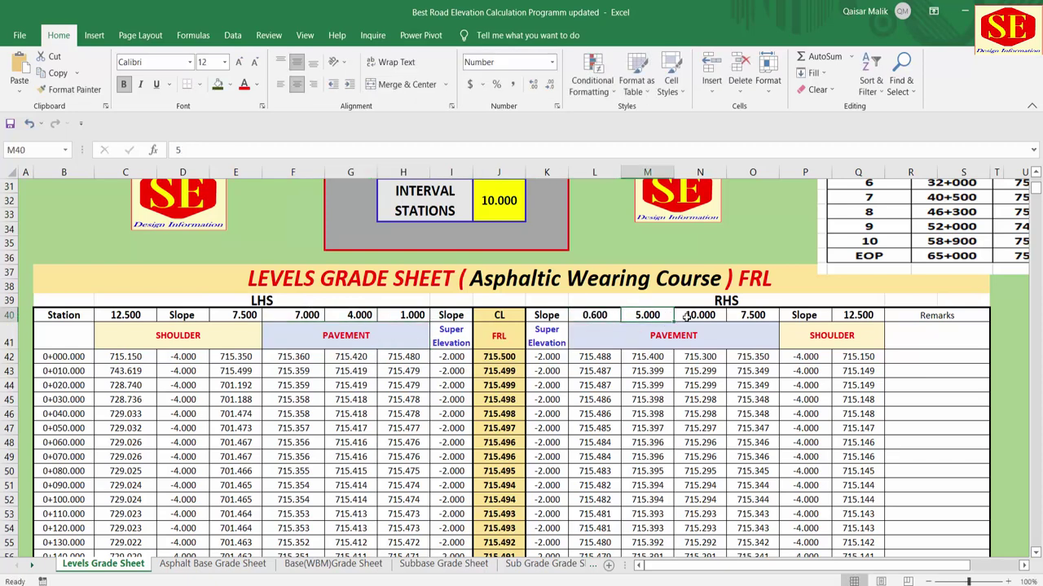
left_click(688, 317)
left_click(750, 314)
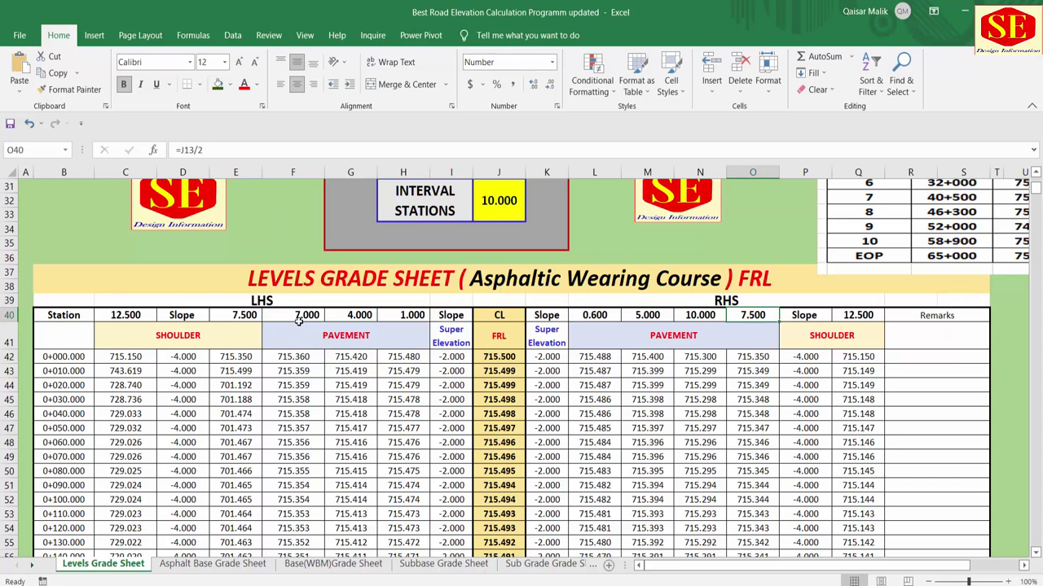
Select F40:H40 to total the left widths, then check the first elevation row's formulas
left_click_drag(299, 320, 419, 316)
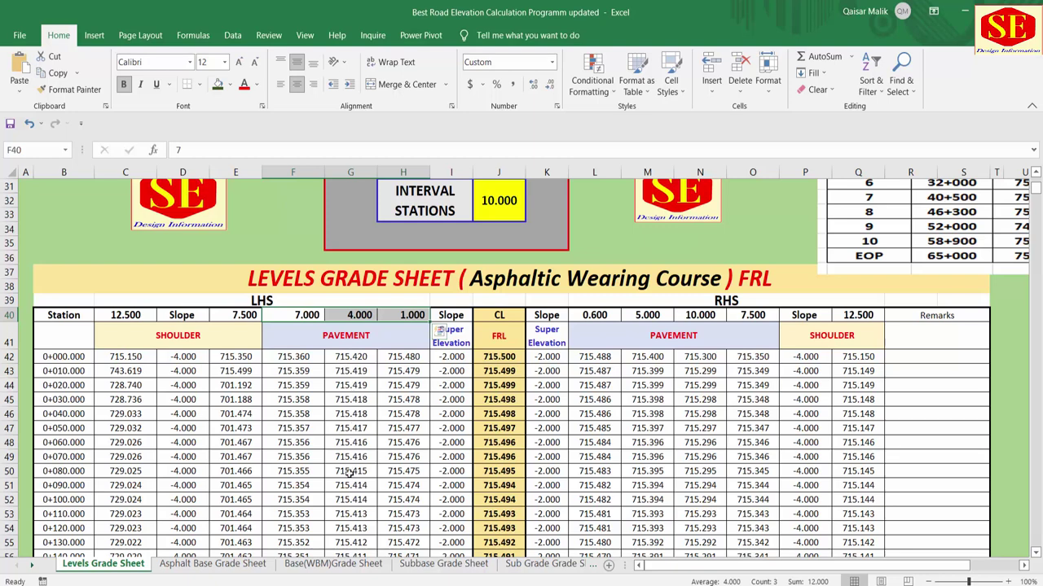
left_click(118, 314)
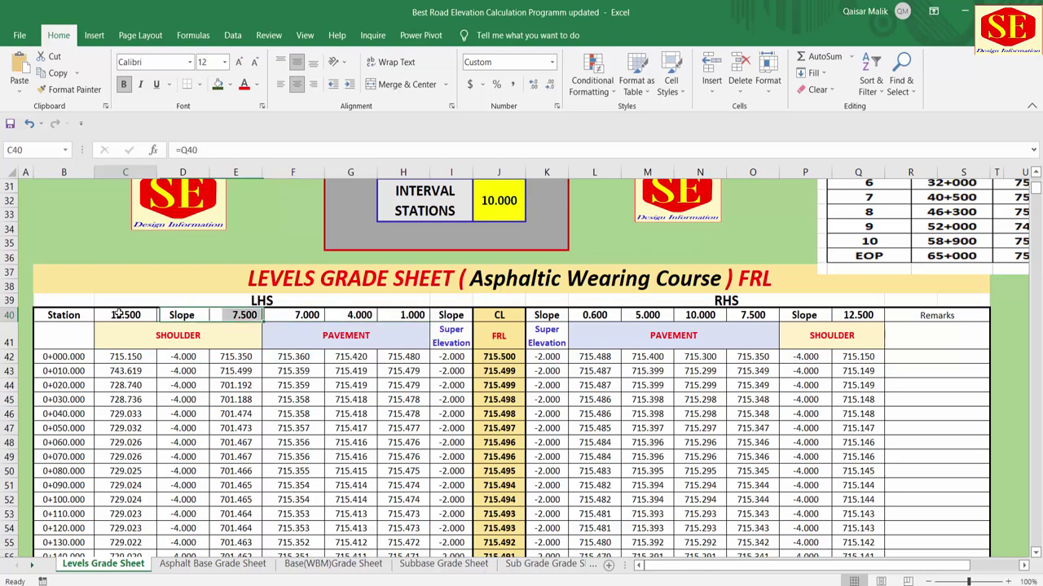
left_click(287, 314)
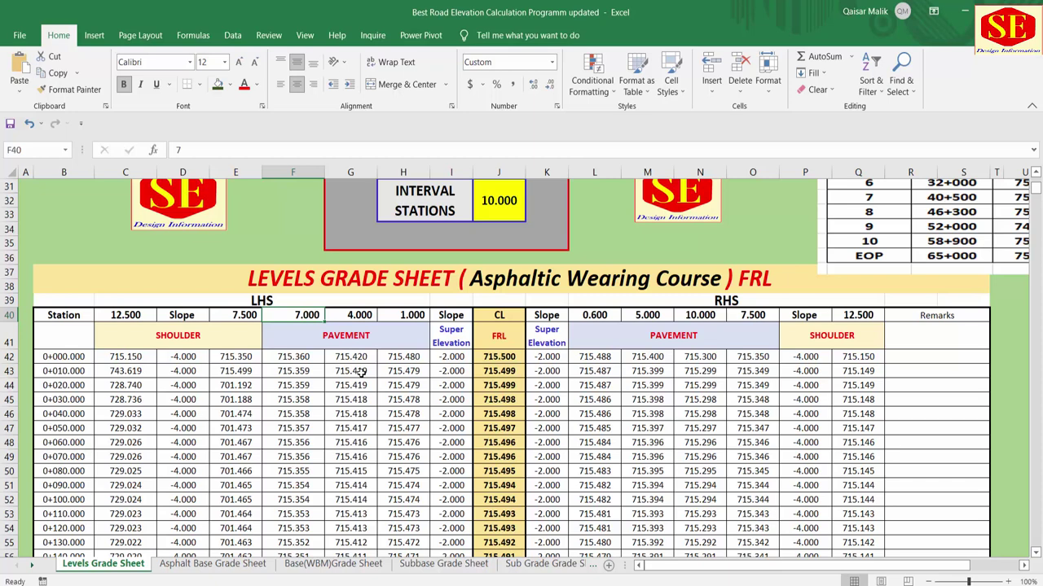
left_click(619, 383)
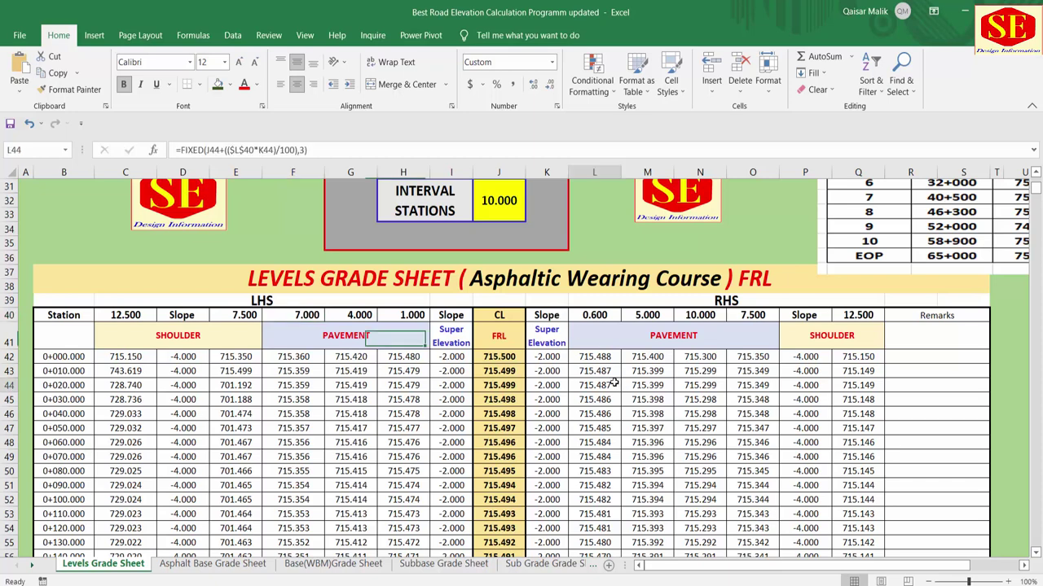
left_click(544, 357)
left_click(446, 362)
scroll(518, 326, "up", 5)
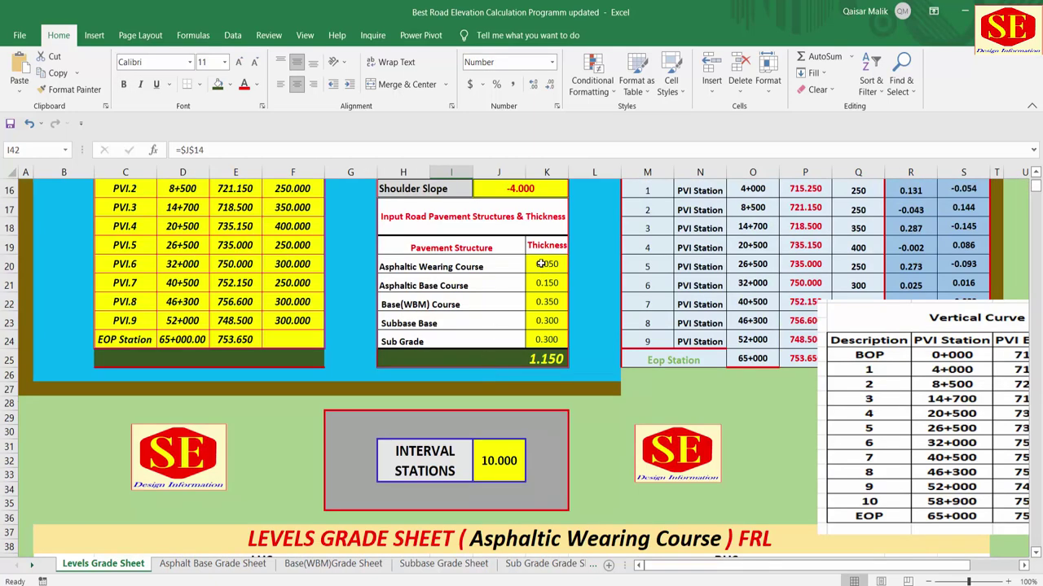
Change the pavement slope in J14 from -2 to -2.500
scroll(543, 230, "up", 3)
left_click(522, 332)
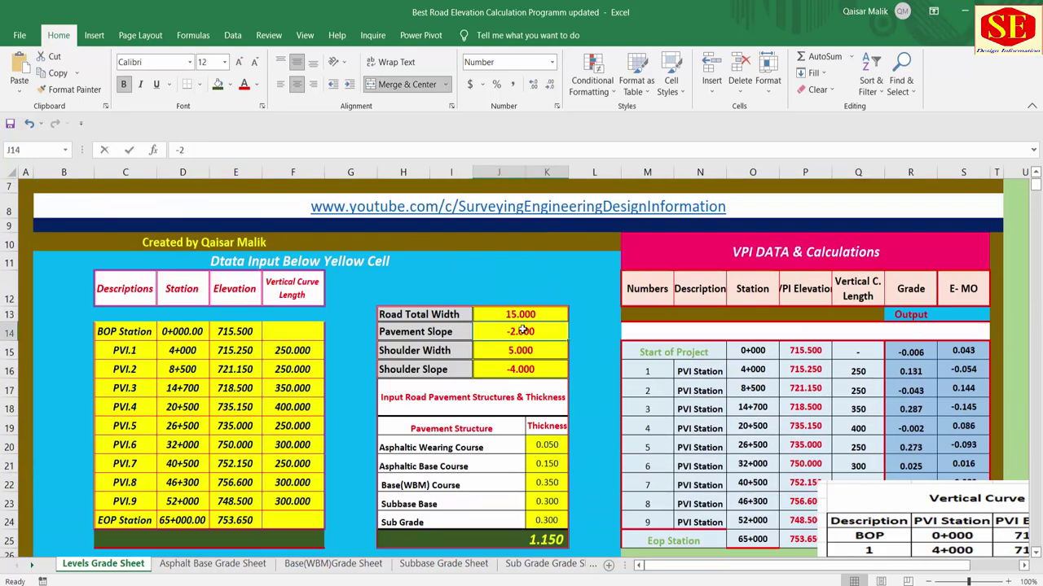
double_click(522, 332)
type(".5")
key("Return")
Check the updated right-hand slope in K42 and the H44 and L44 elevation formulas
scroll(569, 307, "down", 6)
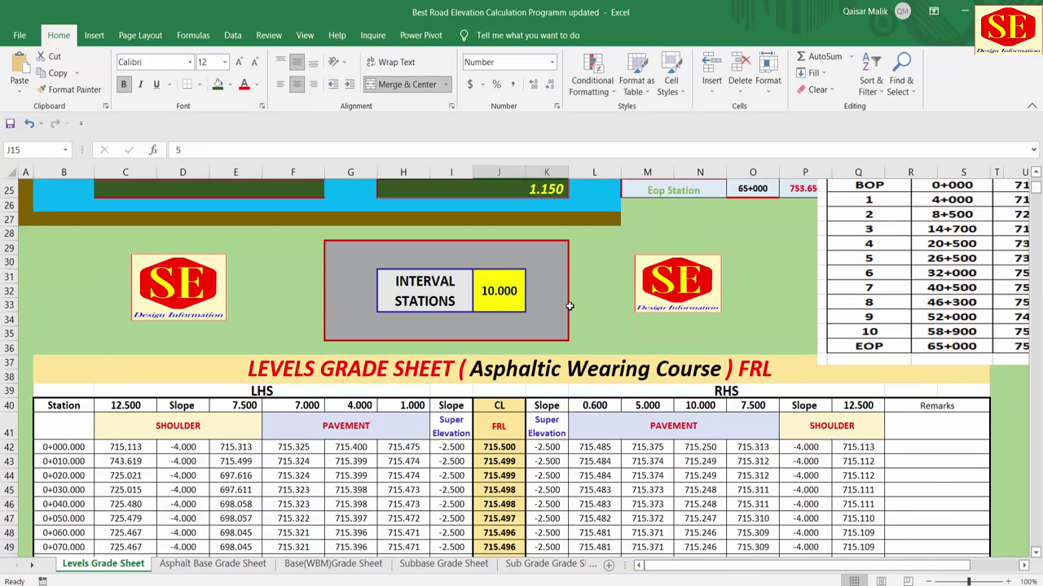
scroll(569, 306, "down", 2)
left_click(539, 359)
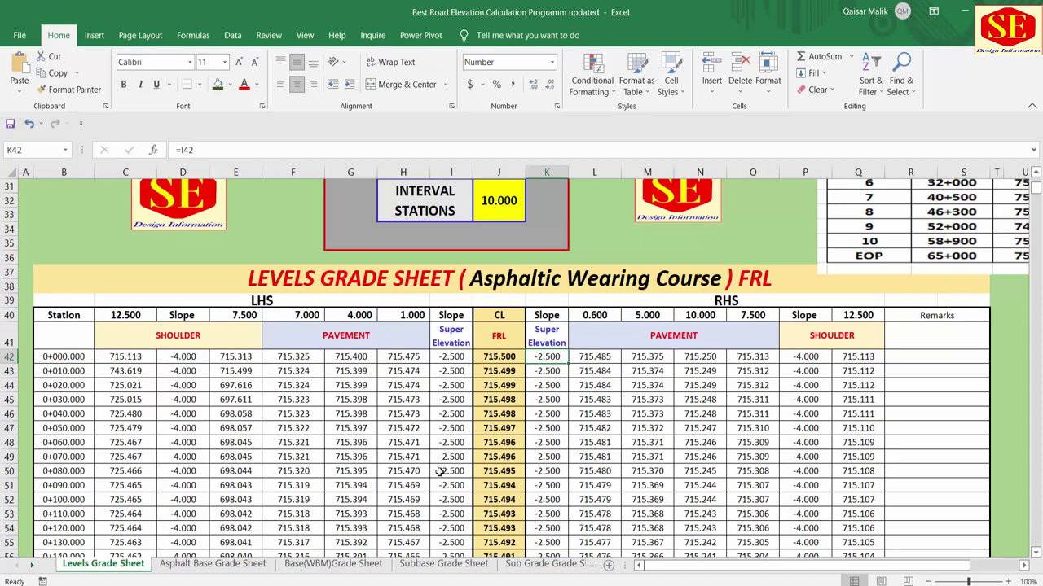
scroll(308, 386, "down", 2)
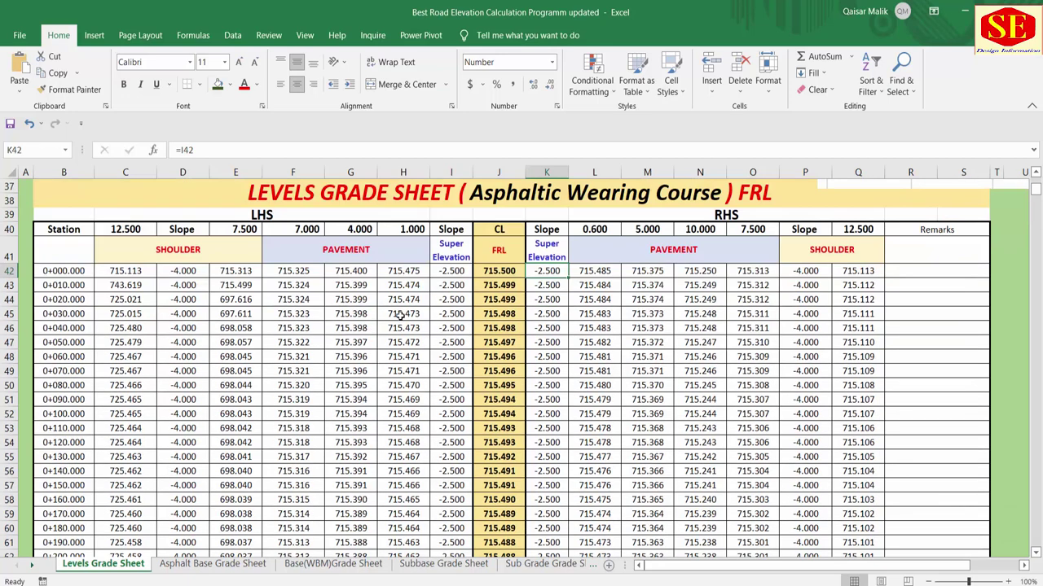
left_click(407, 298)
double_click(407, 299)
key("Escape")
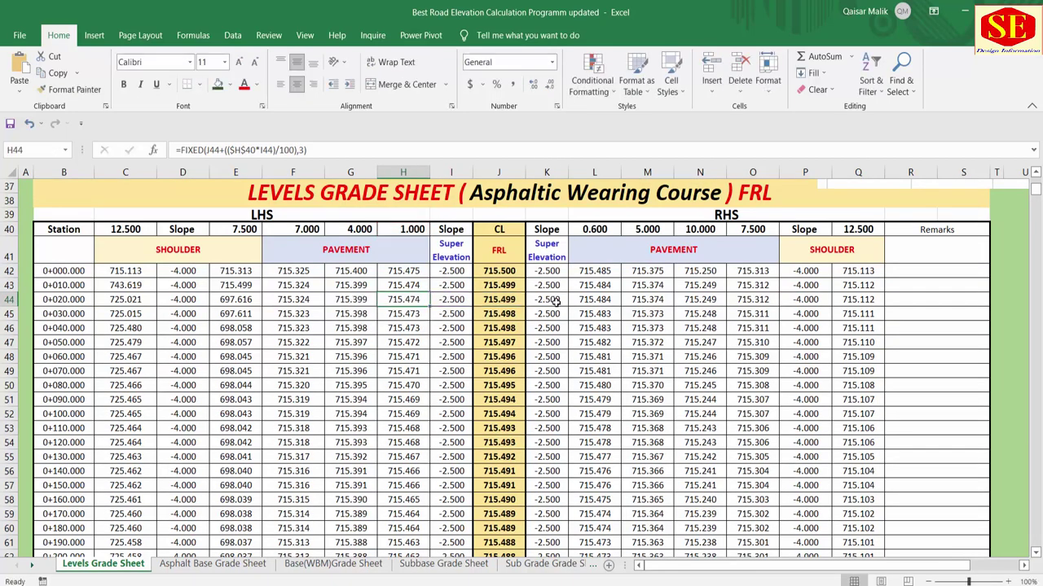
left_click(594, 300)
double_click(595, 299)
key("Escape")
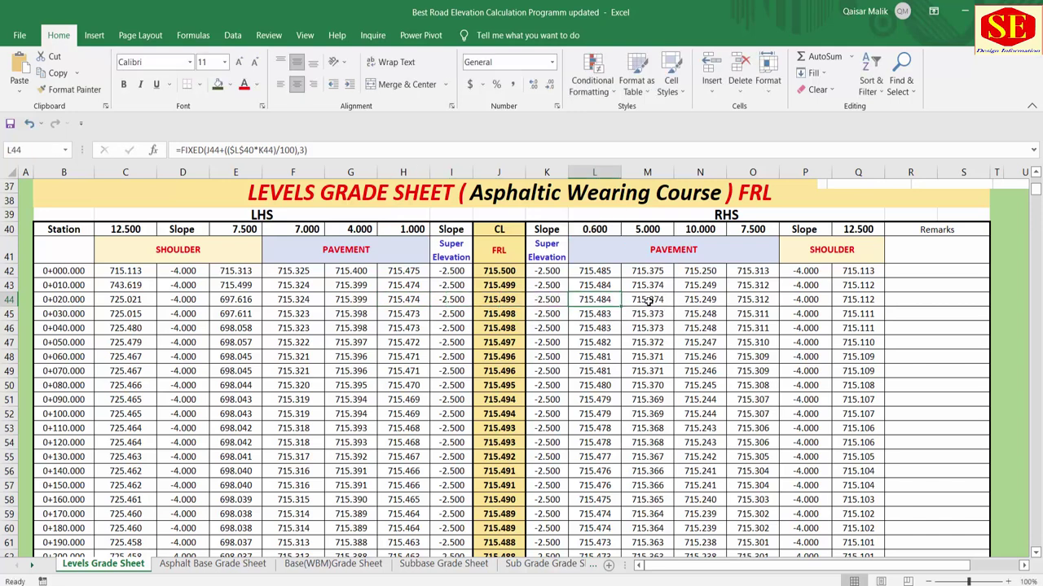
Inspect the M44, N44 and O44 elevation formulas and the P44 shoulder slope formula unchanged
left_click(648, 300)
double_click(647, 299)
key("Escape")
left_click(718, 299)
double_click(719, 300)
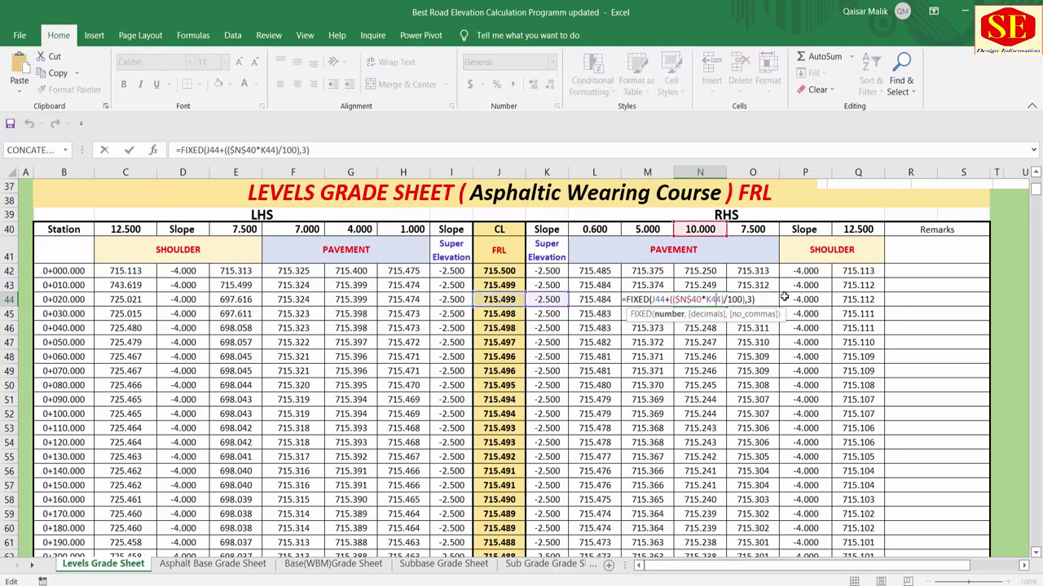
key("Escape")
left_click(761, 300)
double_click(761, 300)
key("Escape")
left_click(802, 299)
double_click(802, 300)
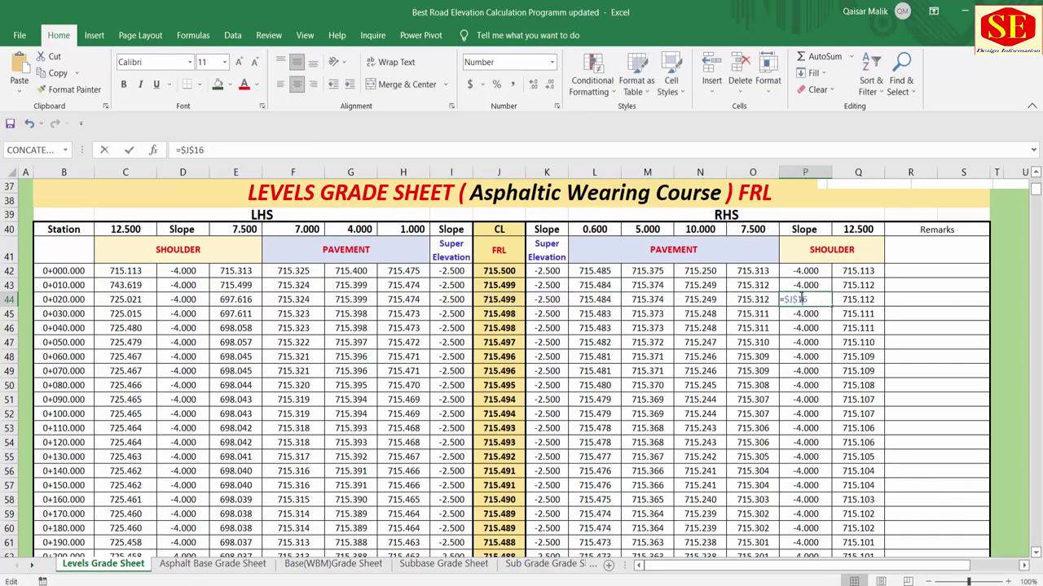
key("Escape")
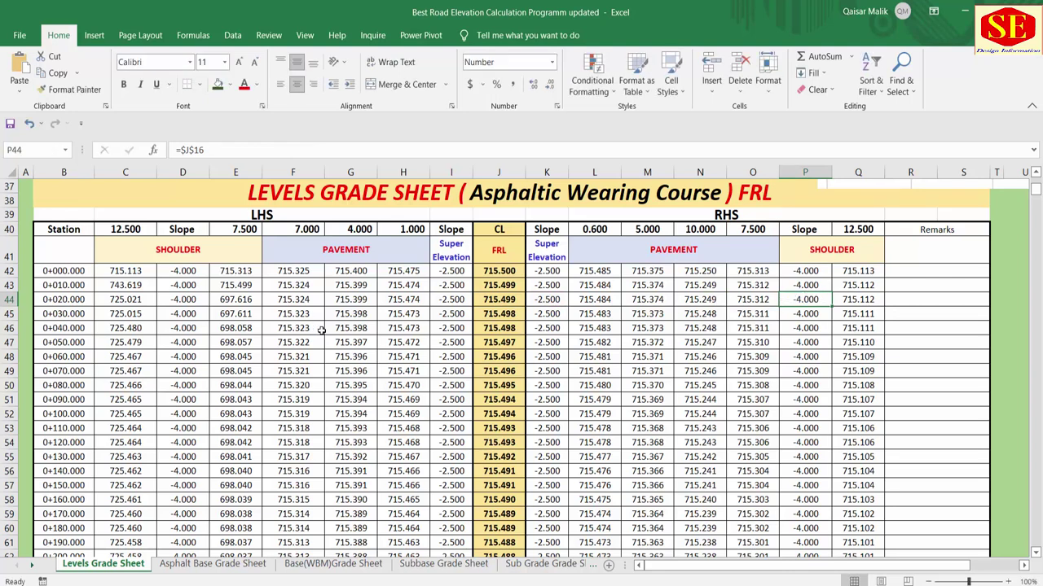
scroll(434, 389, "up", 2)
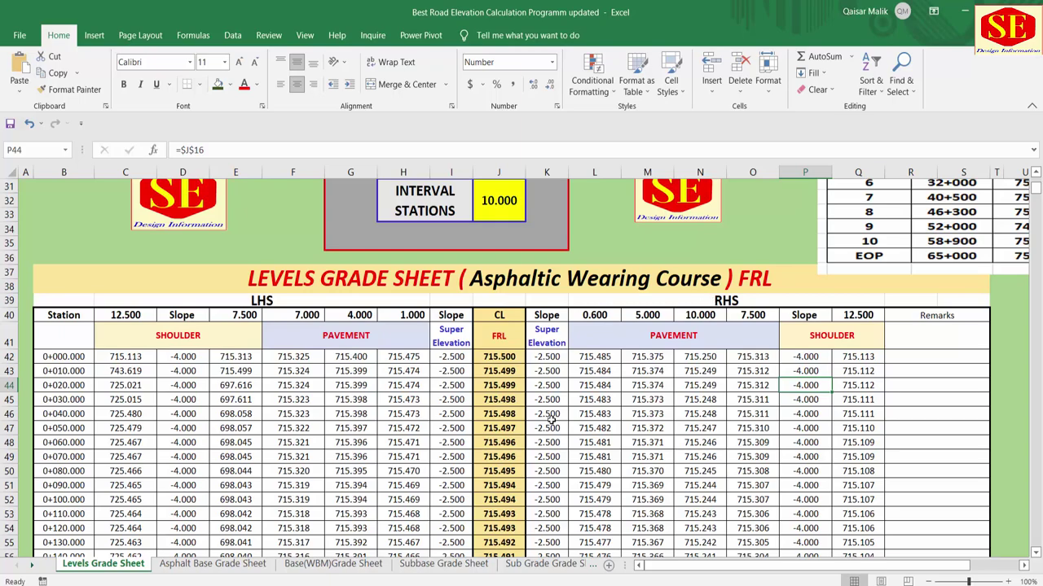
scroll(505, 367, "down", 1)
scroll(513, 407, "down", 8)
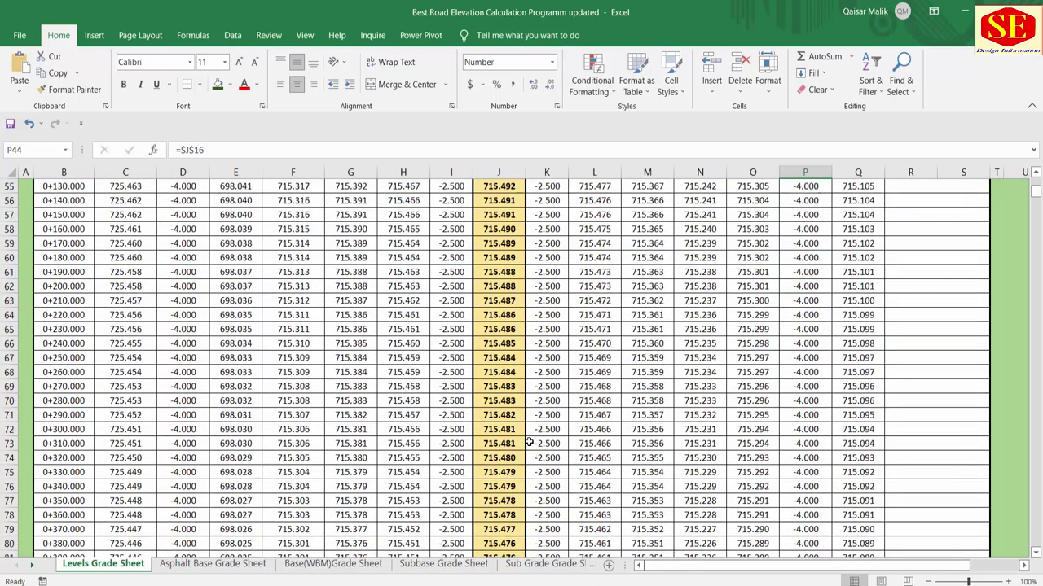
scroll(277, 444, "down", 4)
scroll(276, 444, "down", 6)
scroll(277, 444, "down", 13)
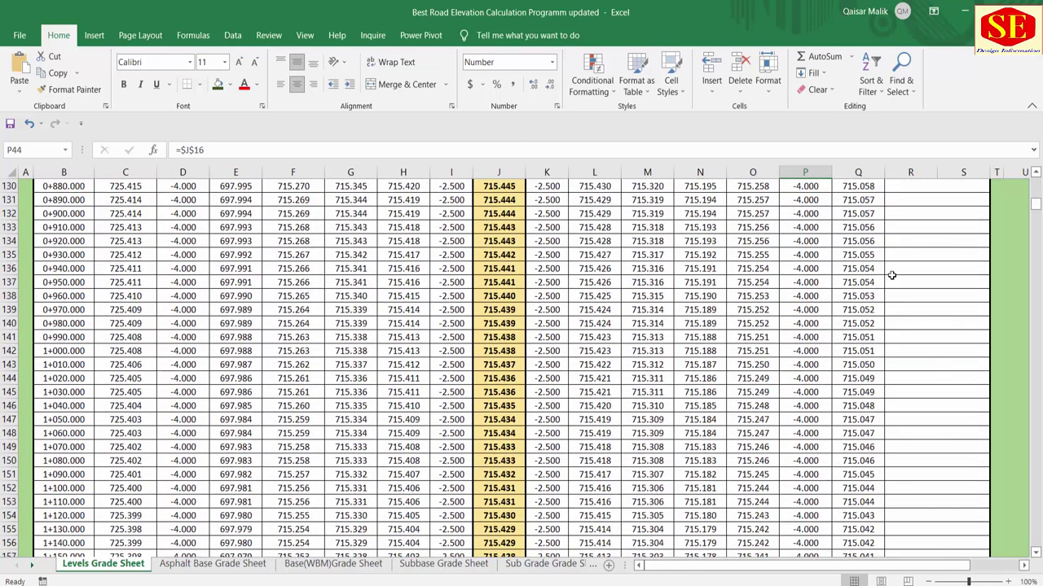
left_click_drag(1035, 204, 1038, 556)
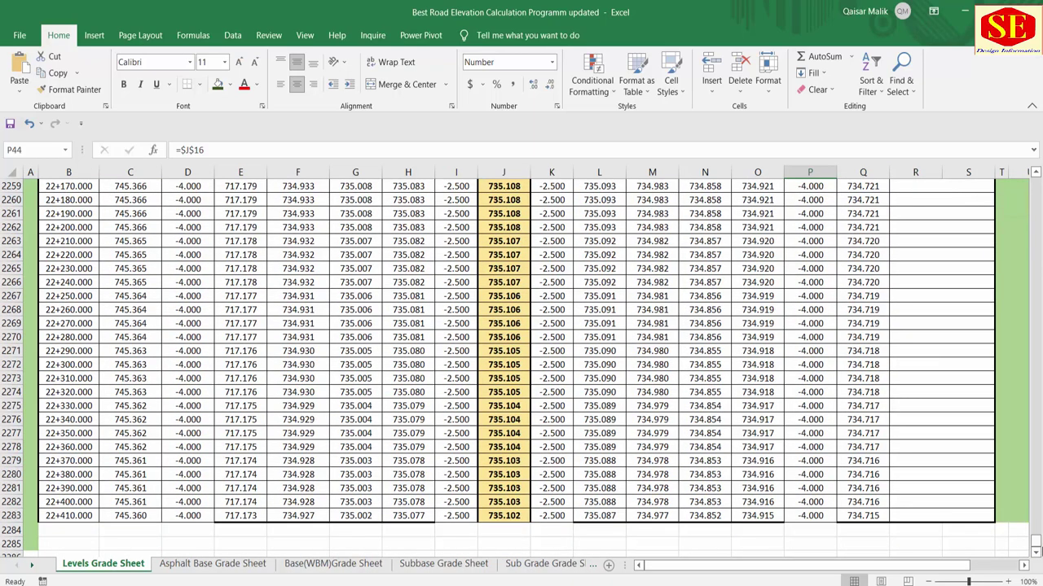
left_click_drag(1036, 544, 1036, 183)
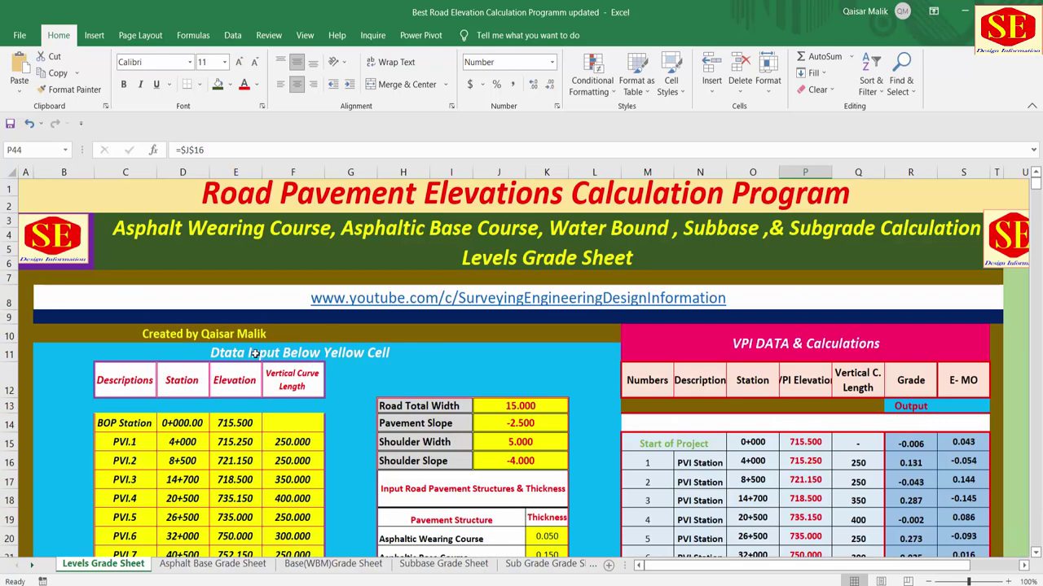
Compare the Asphalt Base Grade Sheet with the unchanged Asphaltic Base Course thickness input
left_click(168, 564)
scroll(282, 487, "down", 1)
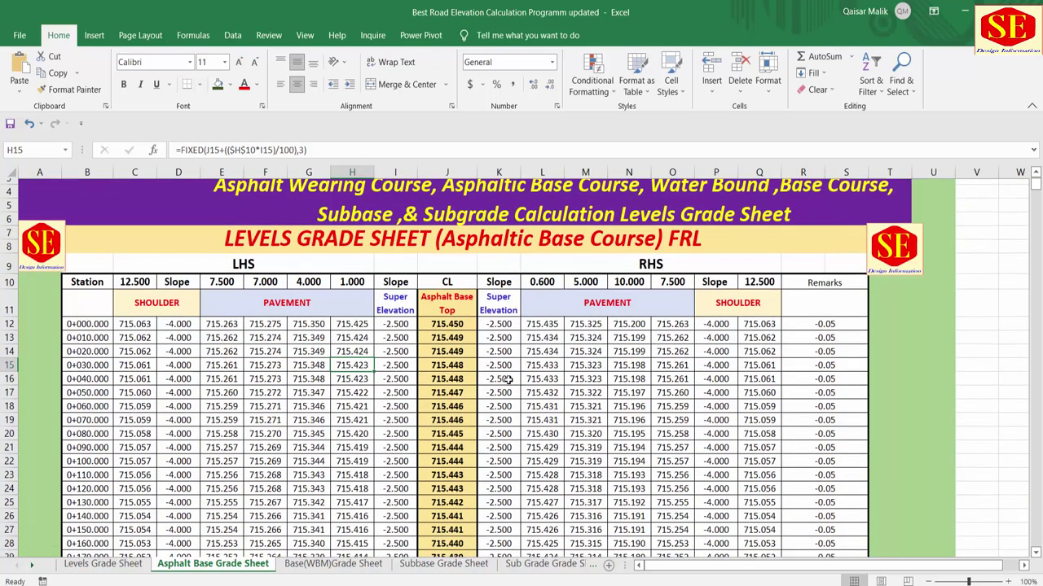
left_click(118, 563)
scroll(484, 492, "down", 2)
left_click(531, 468)
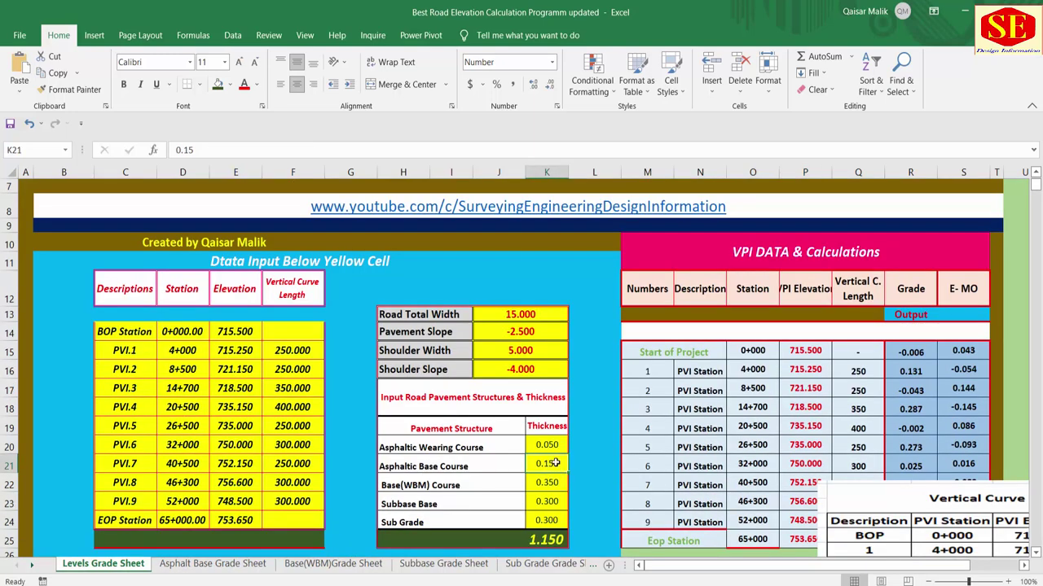
double_click(544, 463)
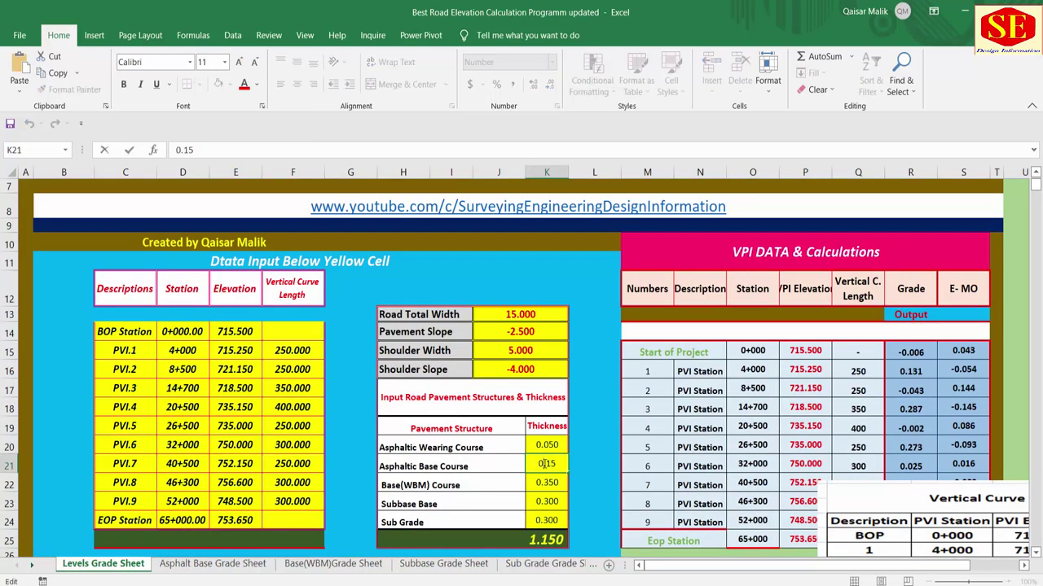
key("Return")
Review the Asphalt Base and Base(WBM) sheets, then select layer thicknesses K20:K22
left_click(213, 563)
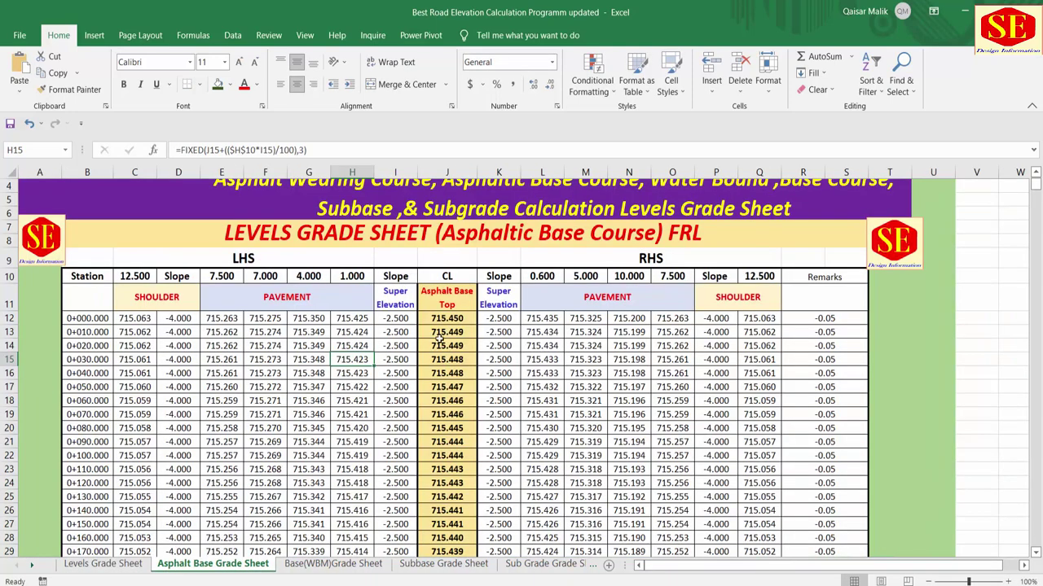
left_click(324, 564)
left_click(103, 563)
type("0.35")
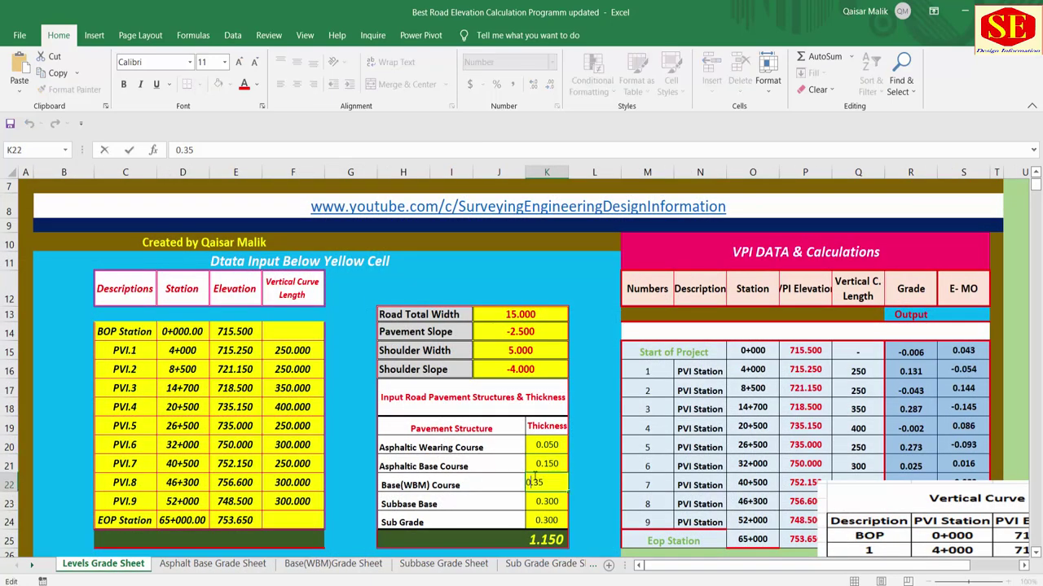
left_click(554, 448)
left_click_drag(550, 464, 551, 486)
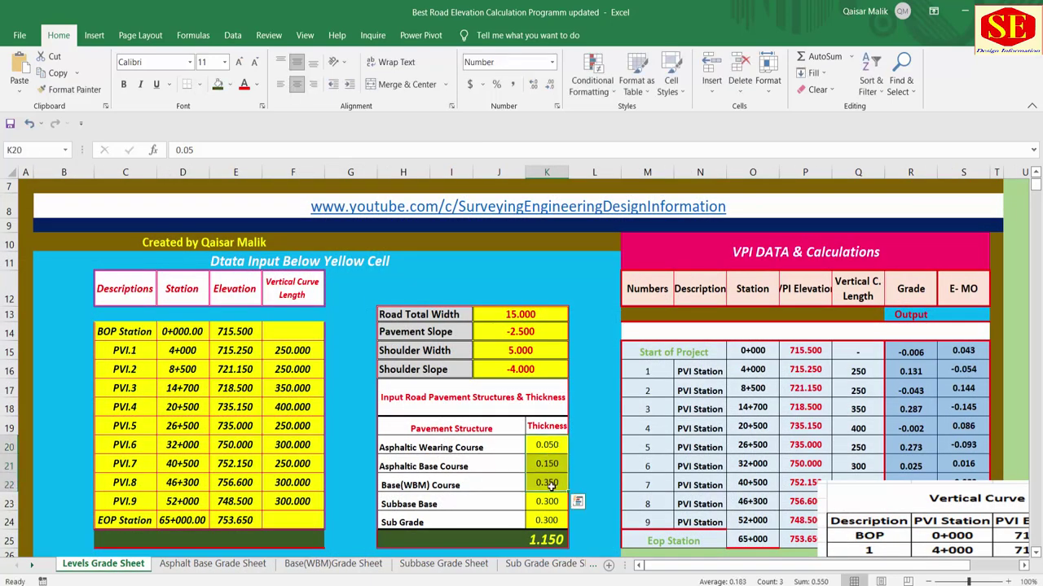
Review the Subbase and Sub Grade grade sheets, then switch to Vertical Curve Calculations
left_click(456, 570)
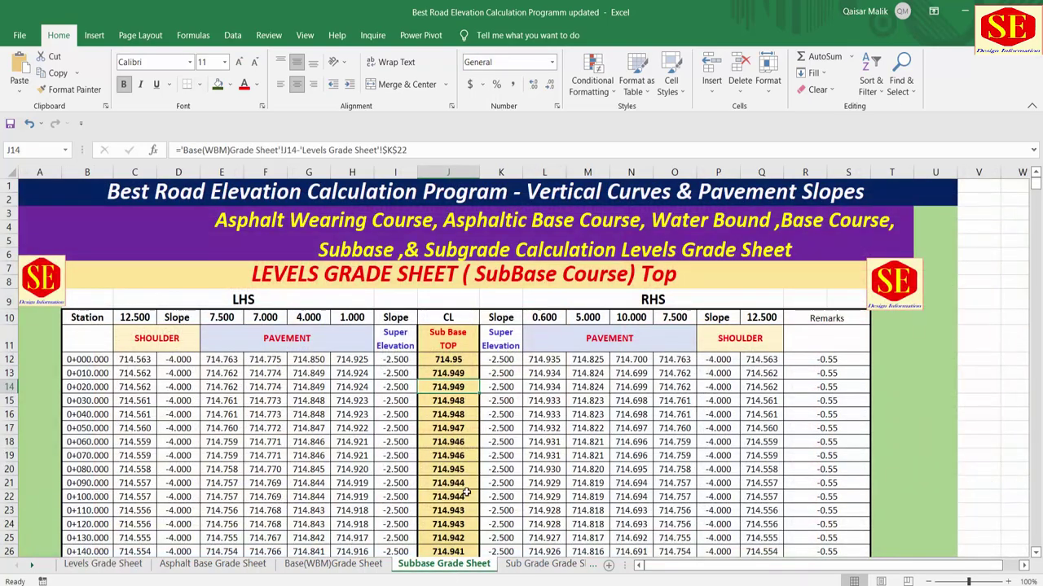
left_click(538, 564)
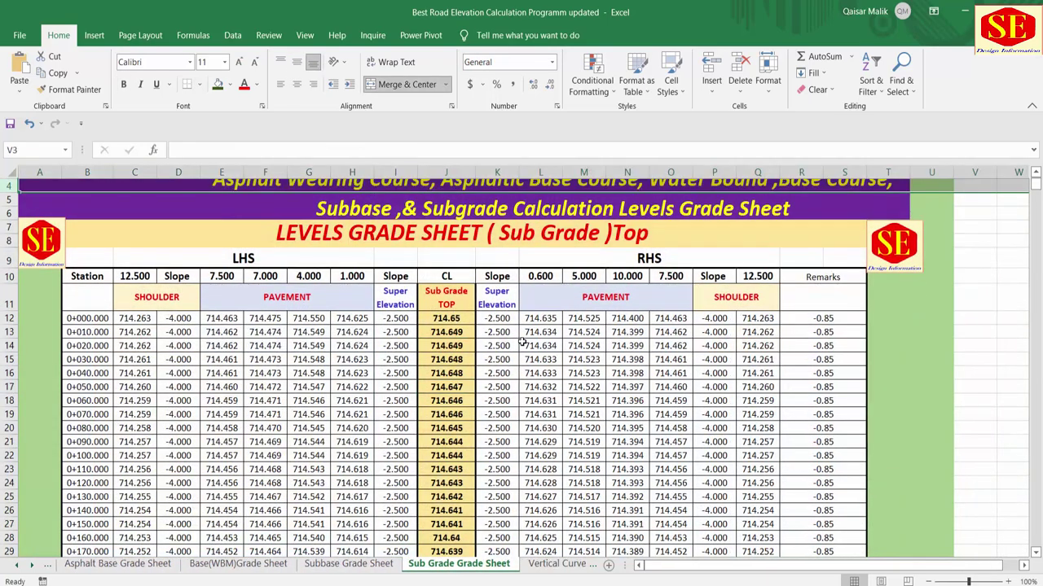
scroll(538, 394, "down", 1)
scroll(538, 395, "down", 11)
scroll(538, 394, "down", 9)
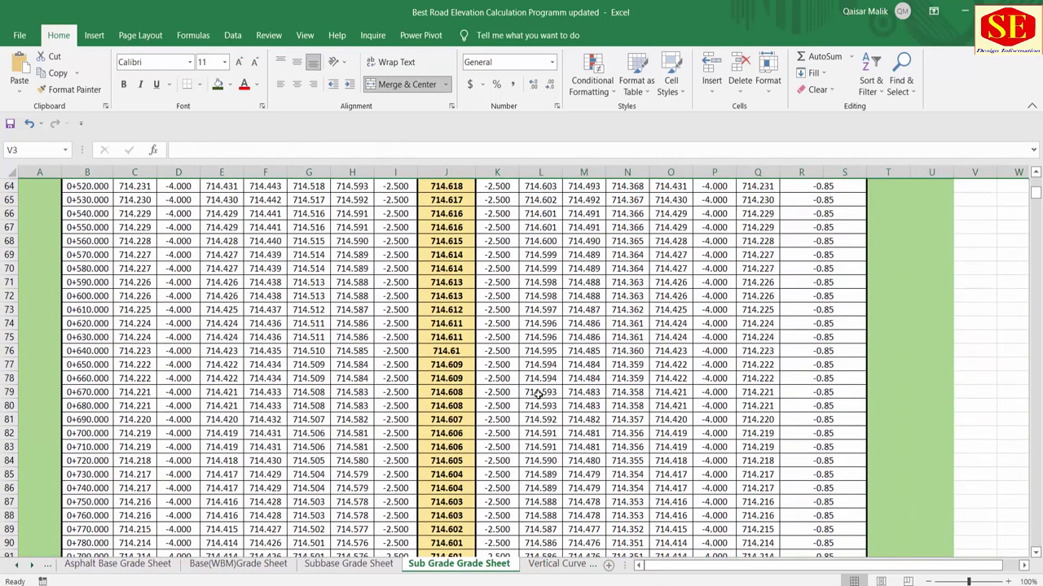
scroll(538, 394, "down", 5)
scroll(538, 394, "up", 6)
scroll(537, 394, "up", 1)
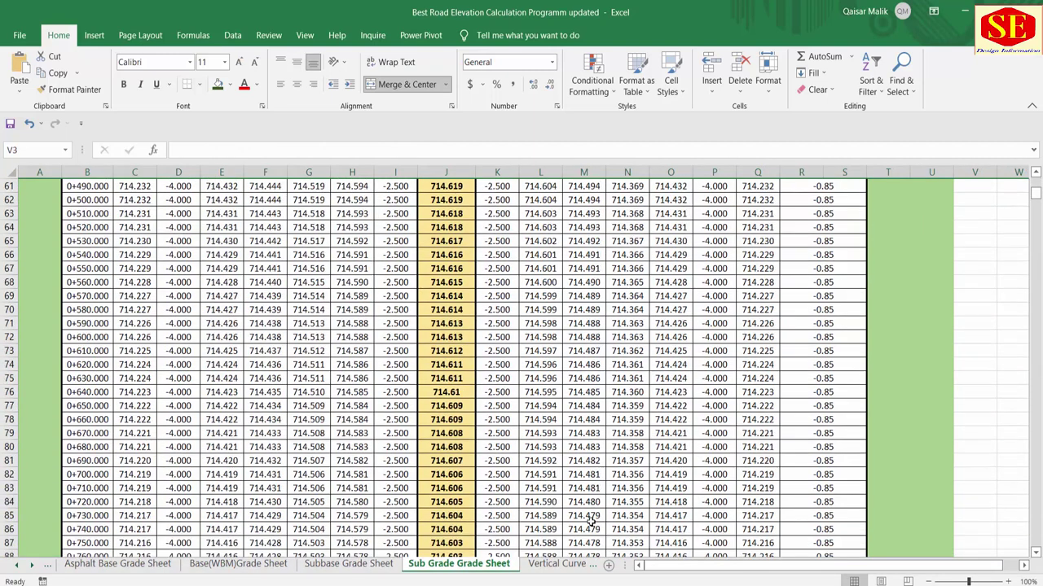
left_click(543, 565)
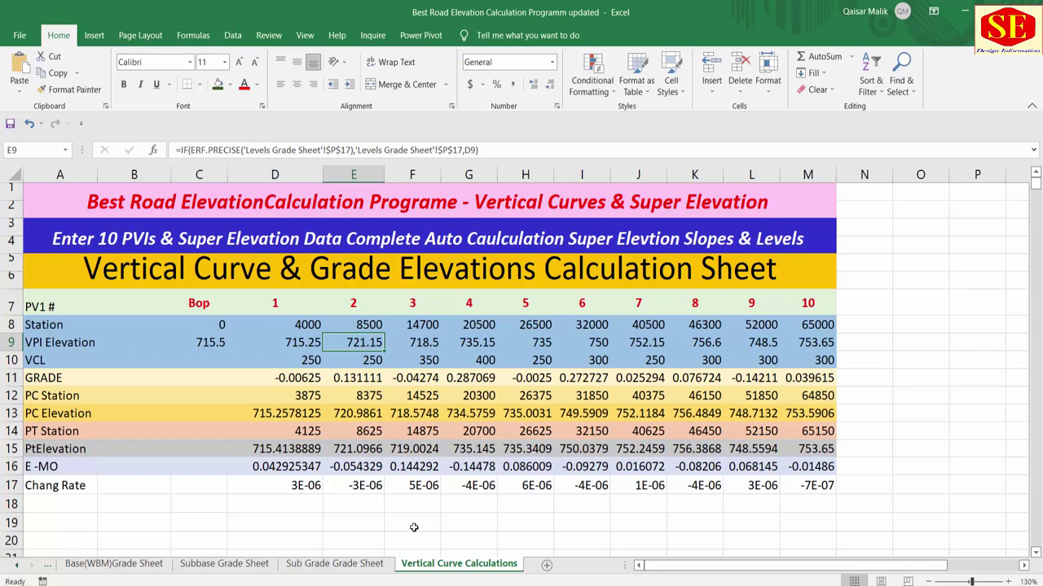
View the formula behind the 14700 station in F8, then go back to the Levels Grade Sheet
double_click(420, 326)
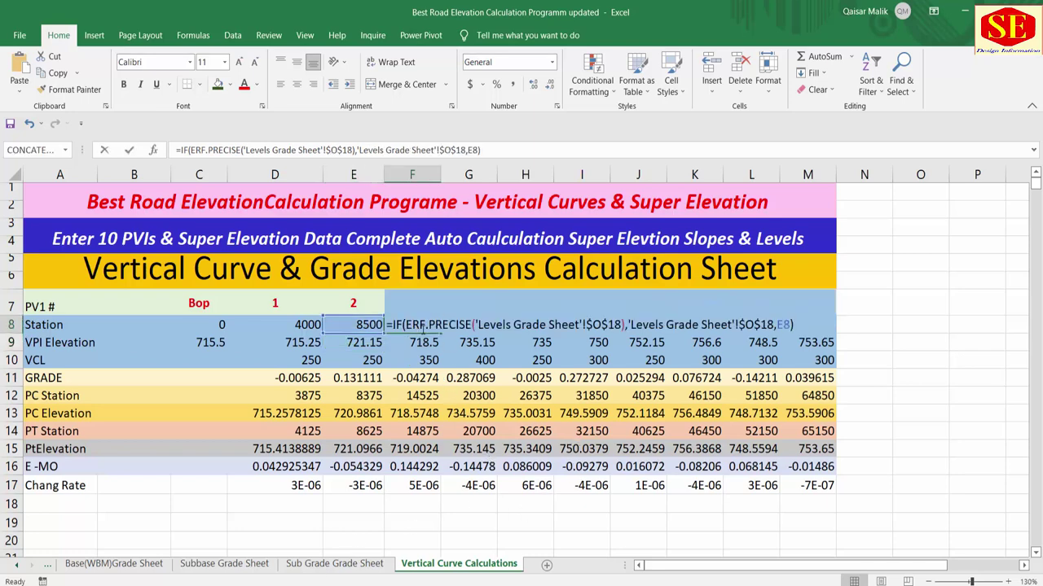
key("Escape")
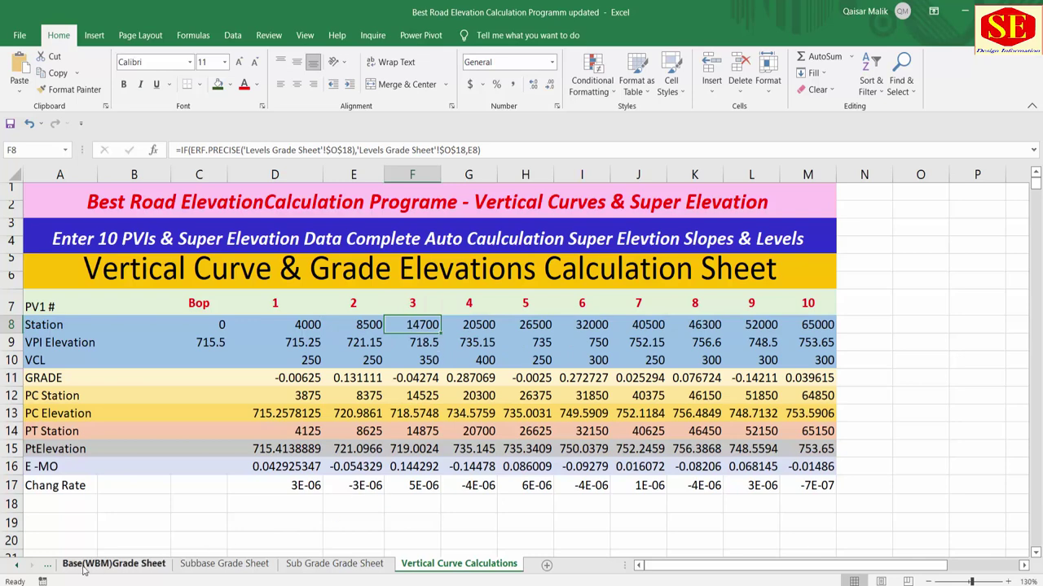
left_click(29, 565)
left_click(103, 563)
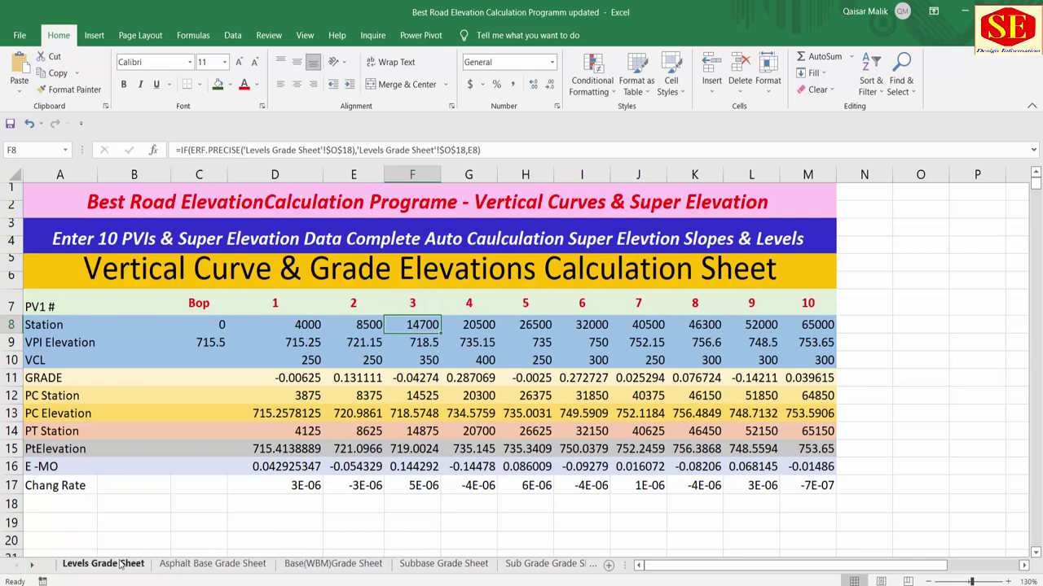
scroll(559, 314, "up", 2)
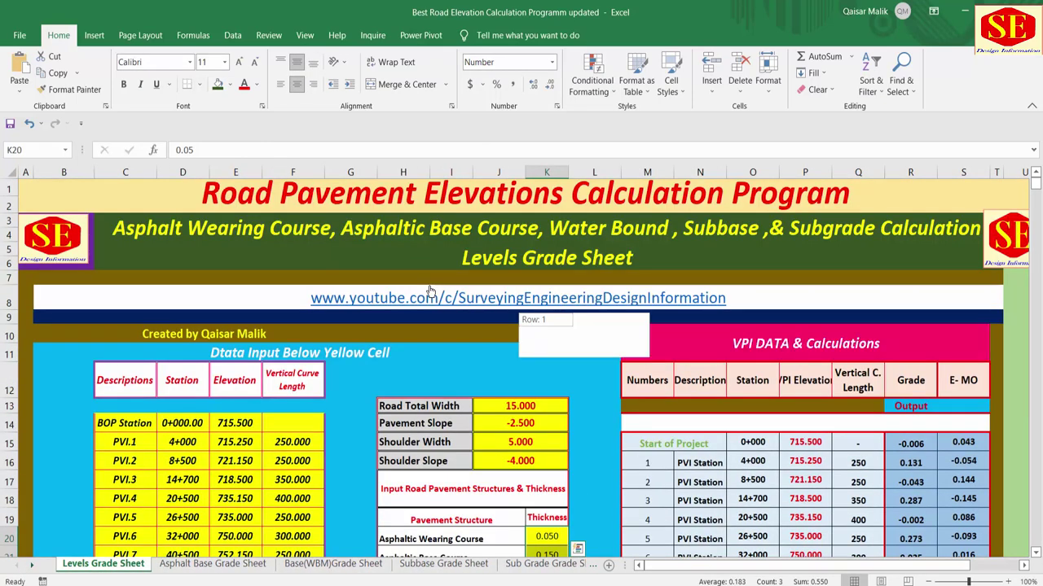
scroll(542, 225, "down", 4)
scroll(543, 225, "down", 4)
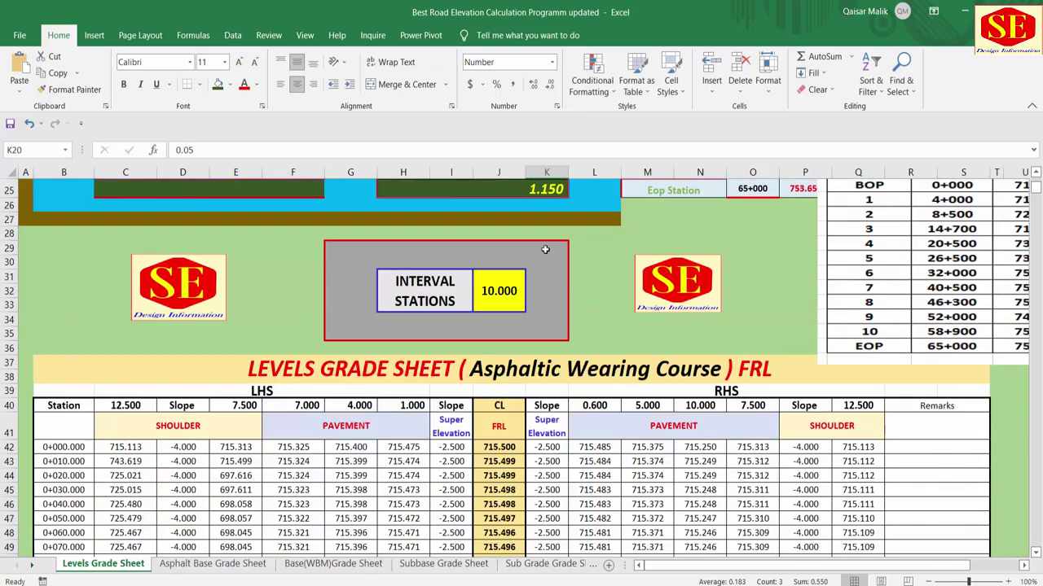
scroll(551, 385, "down", 2)
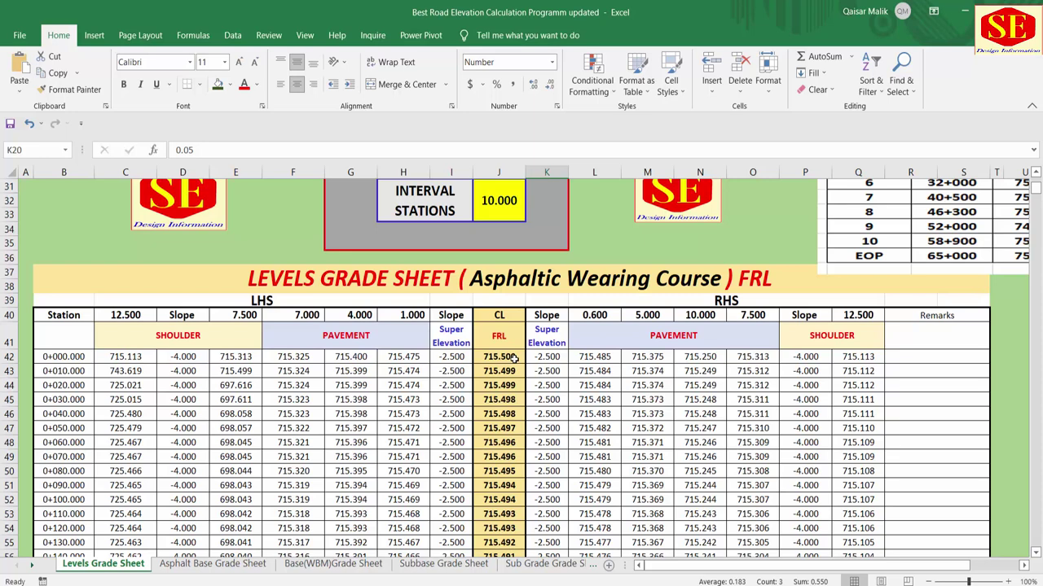
scroll(515, 358, "up", 4)
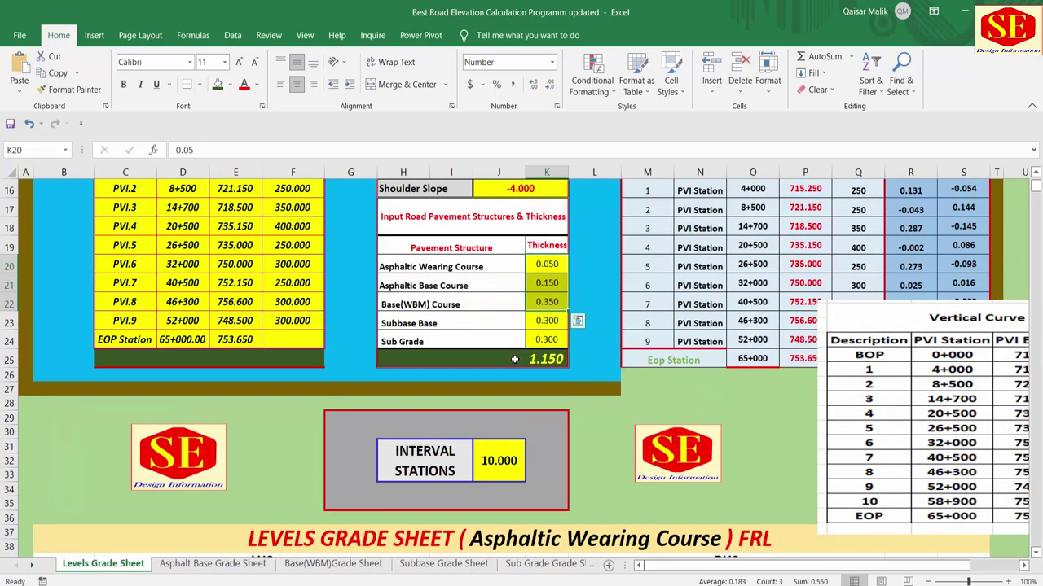
scroll(514, 358, "up", 2)
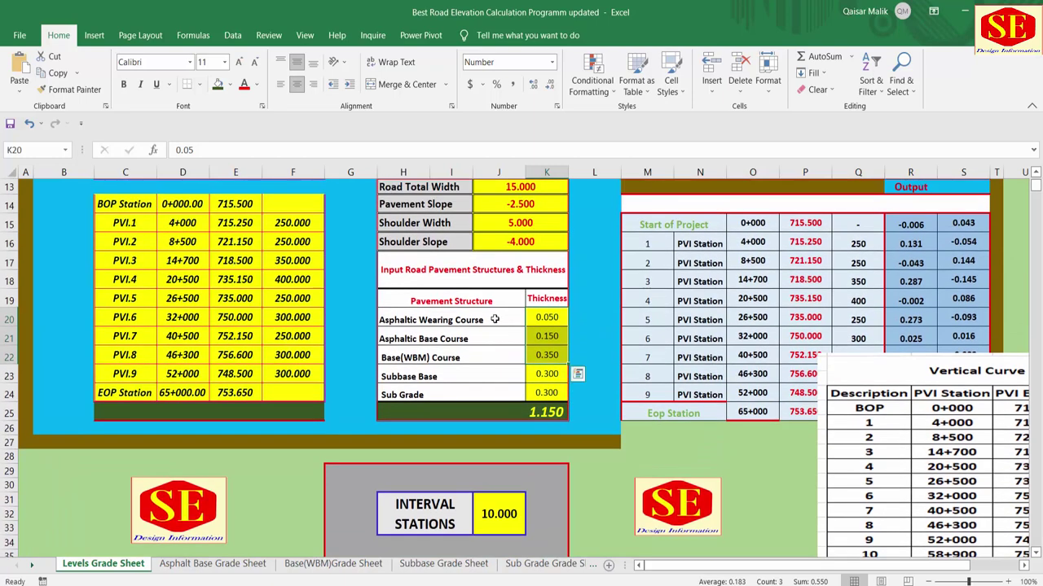
scroll(232, 263, "up", 1)
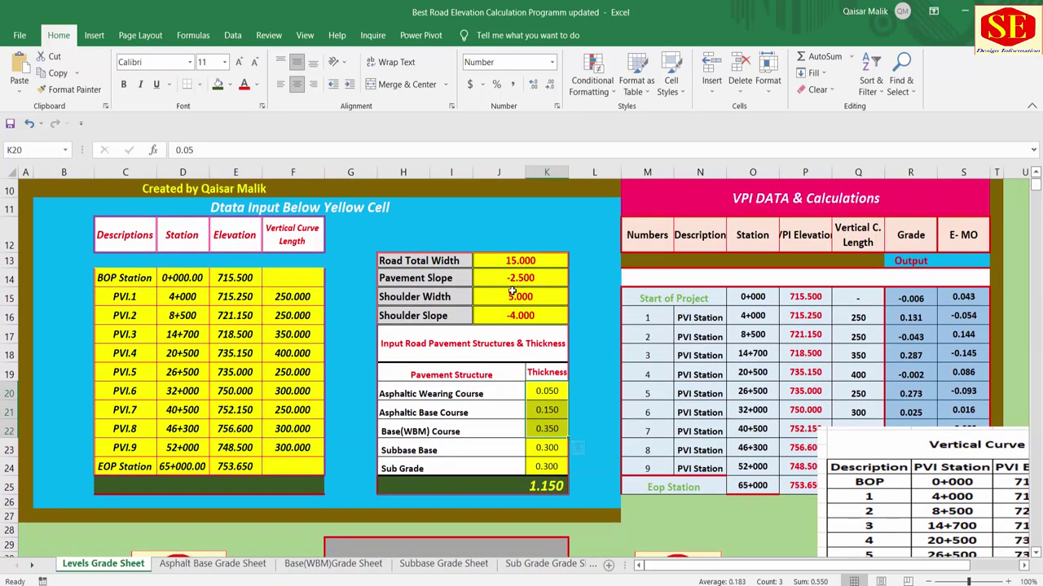
scroll(527, 428, "down", 1)
scroll(490, 325, "down", 1)
left_click(490, 325)
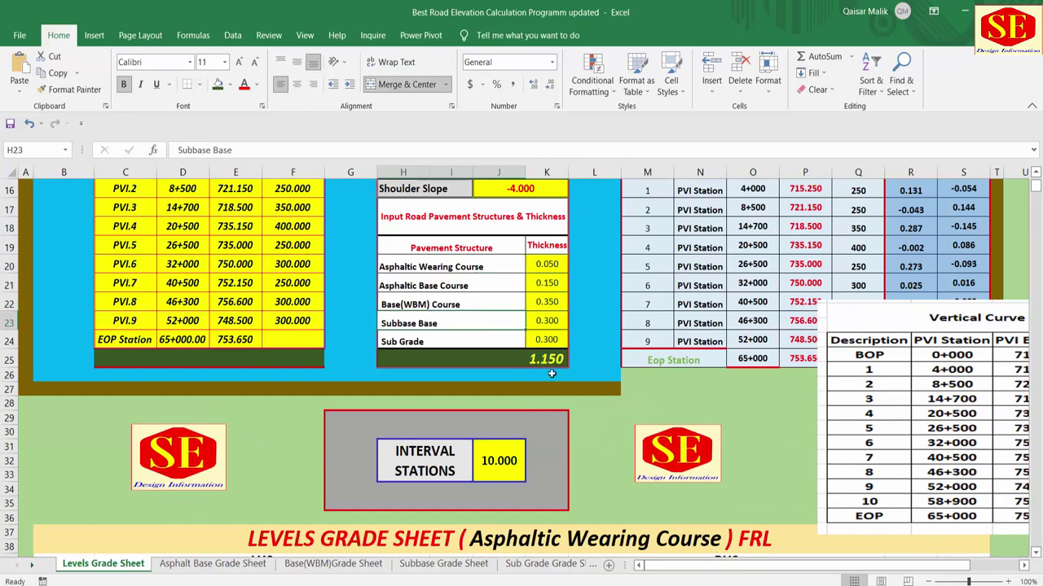
scroll(552, 372, "down", 1)
scroll(552, 373, "down", 3)
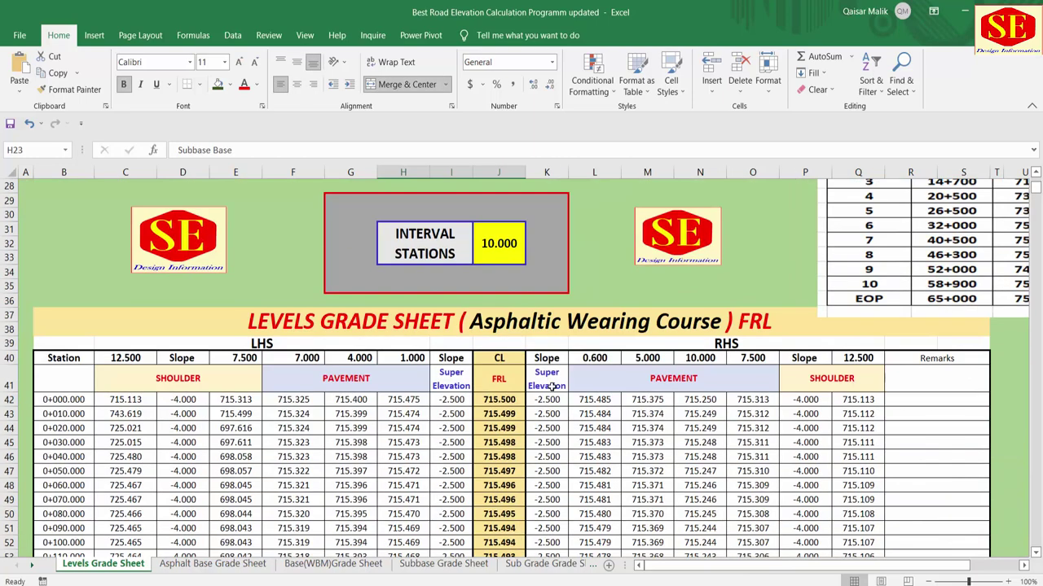
scroll(610, 471, "down", 3)
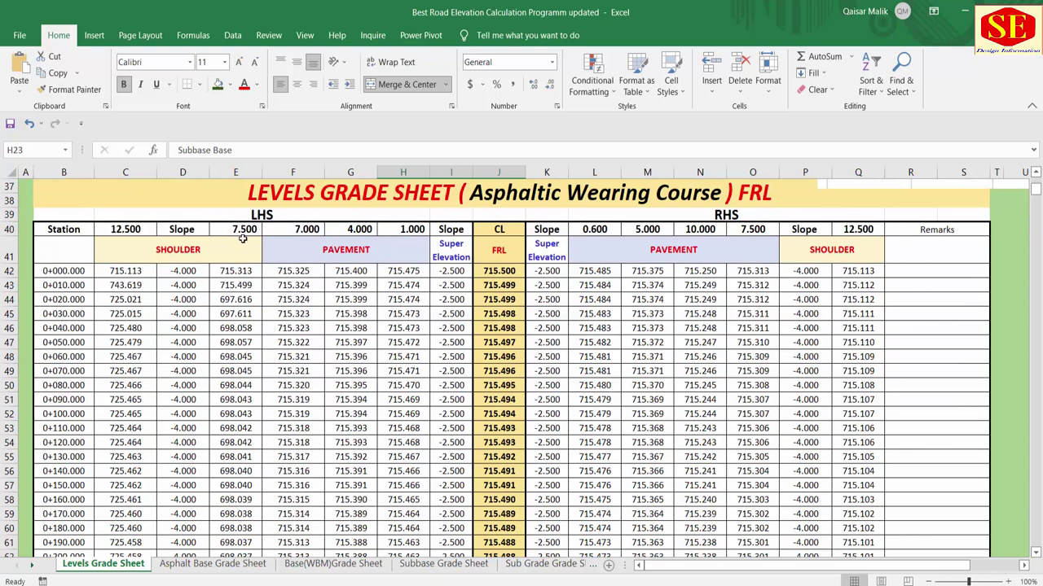
left_click_drag(242, 231, 415, 228)
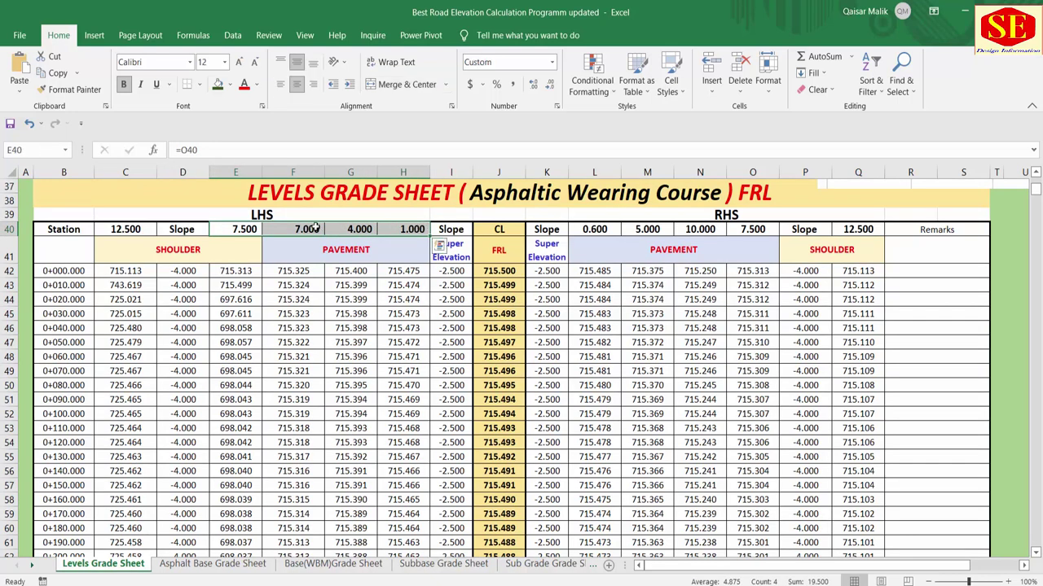
left_click(240, 230)
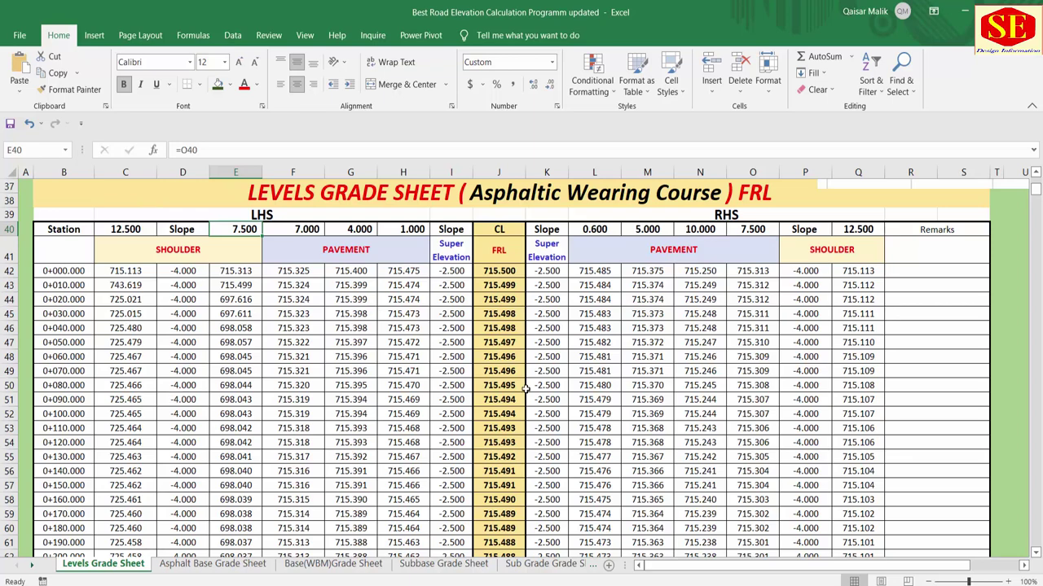
scroll(530, 390, "up", 7)
scroll(531, 390, "up", 5)
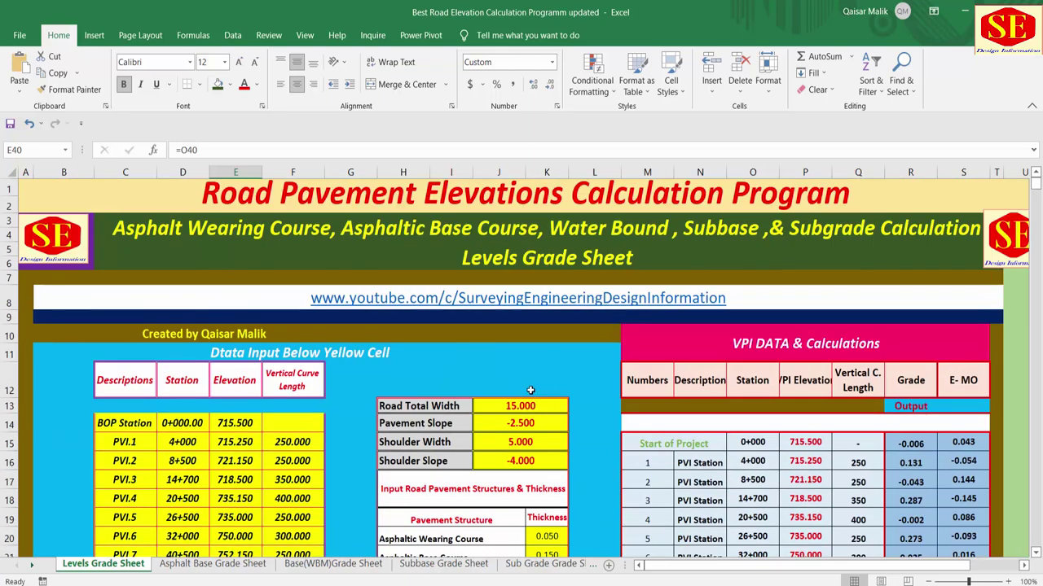